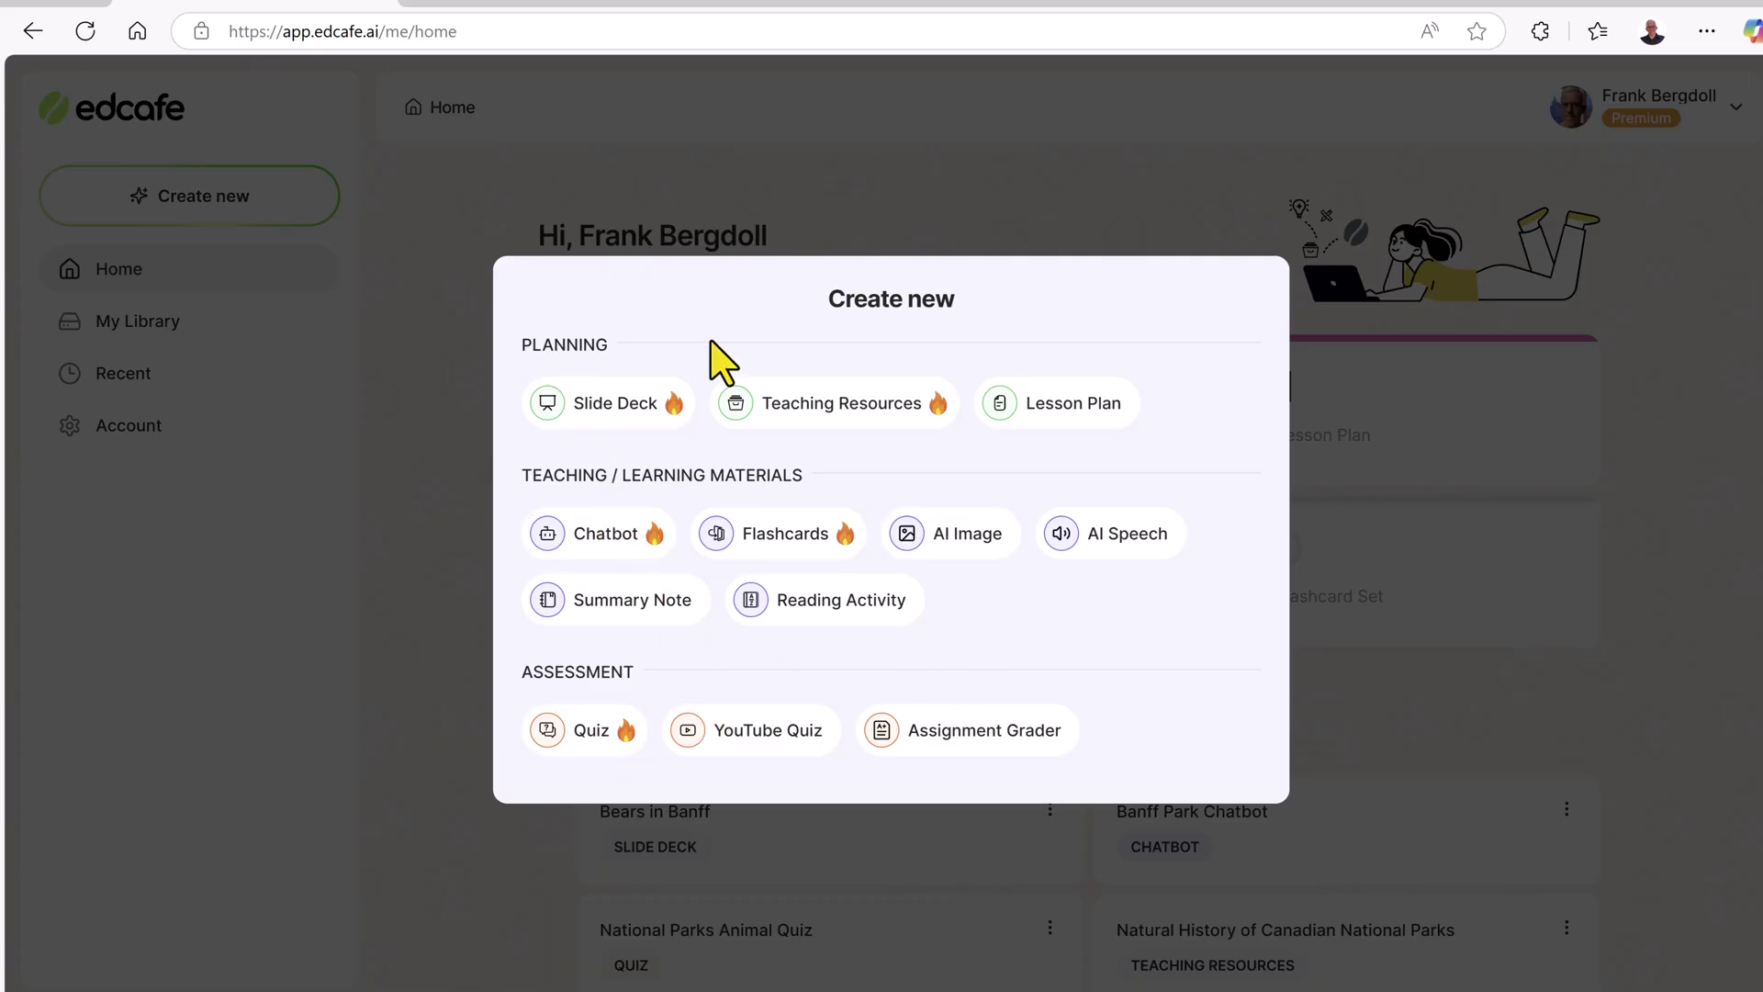
- Start a new lesson plan and enter the topic "The nature of Wood Buffalo National Park in Canada"
left_click(1034, 409)
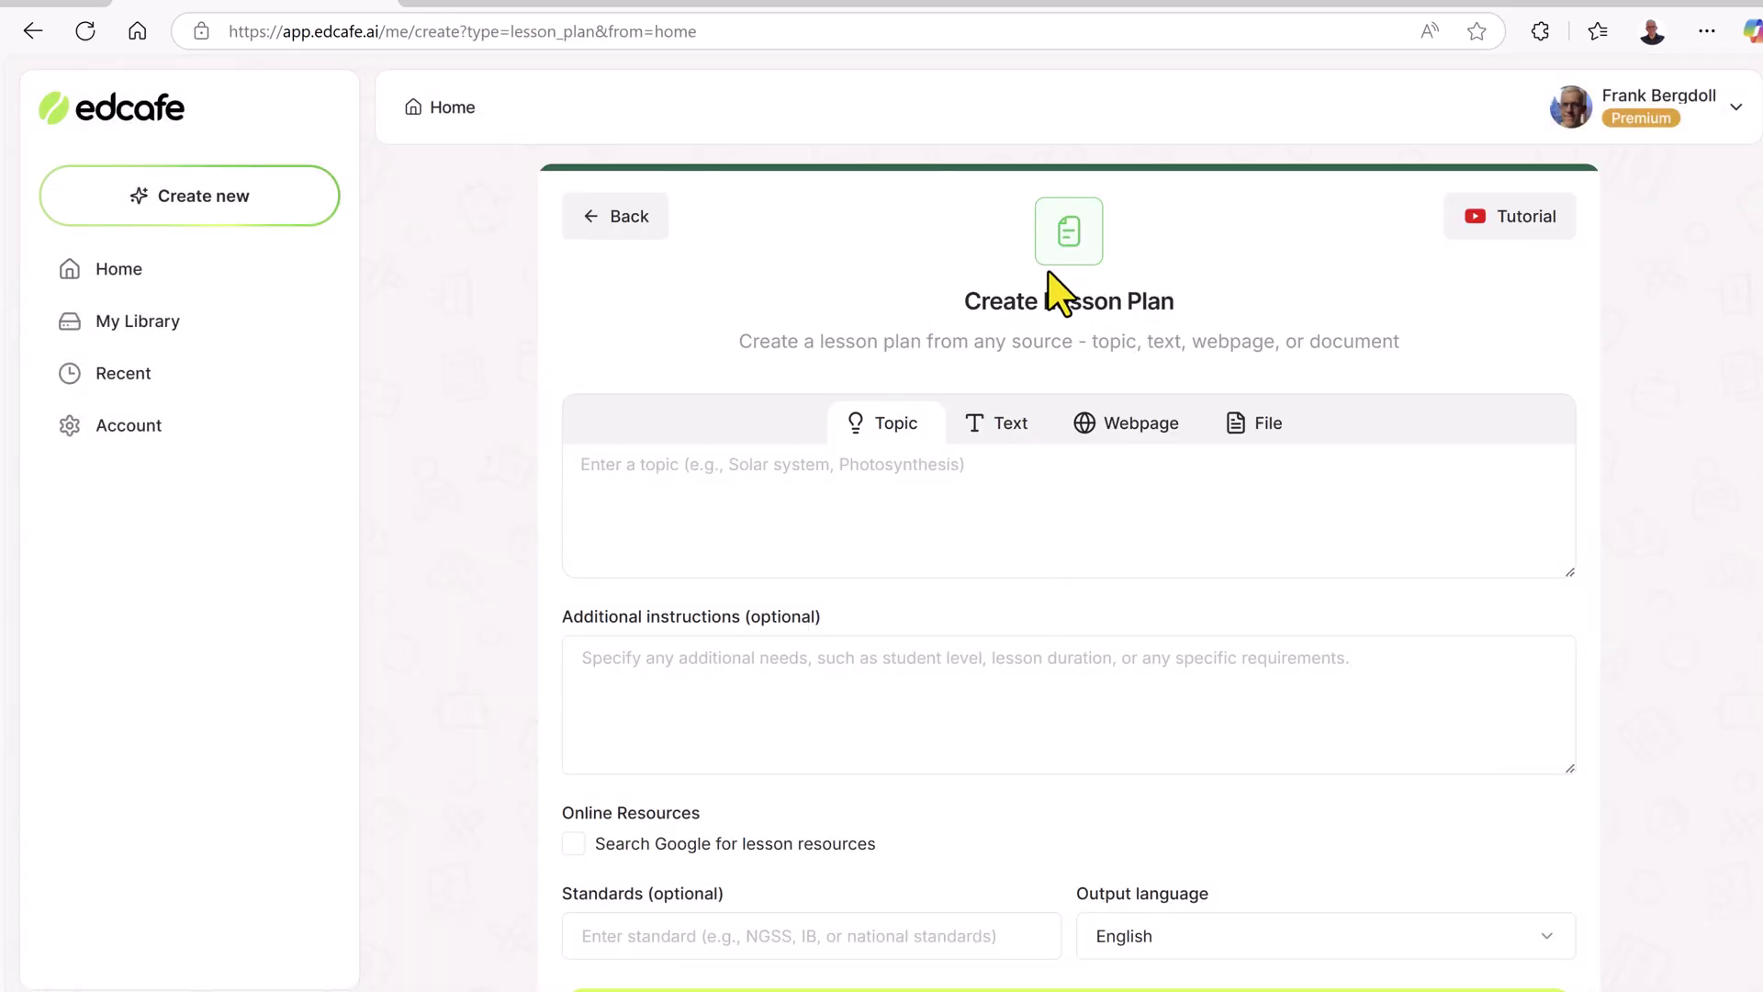
left_click(806, 489)
type("Th")
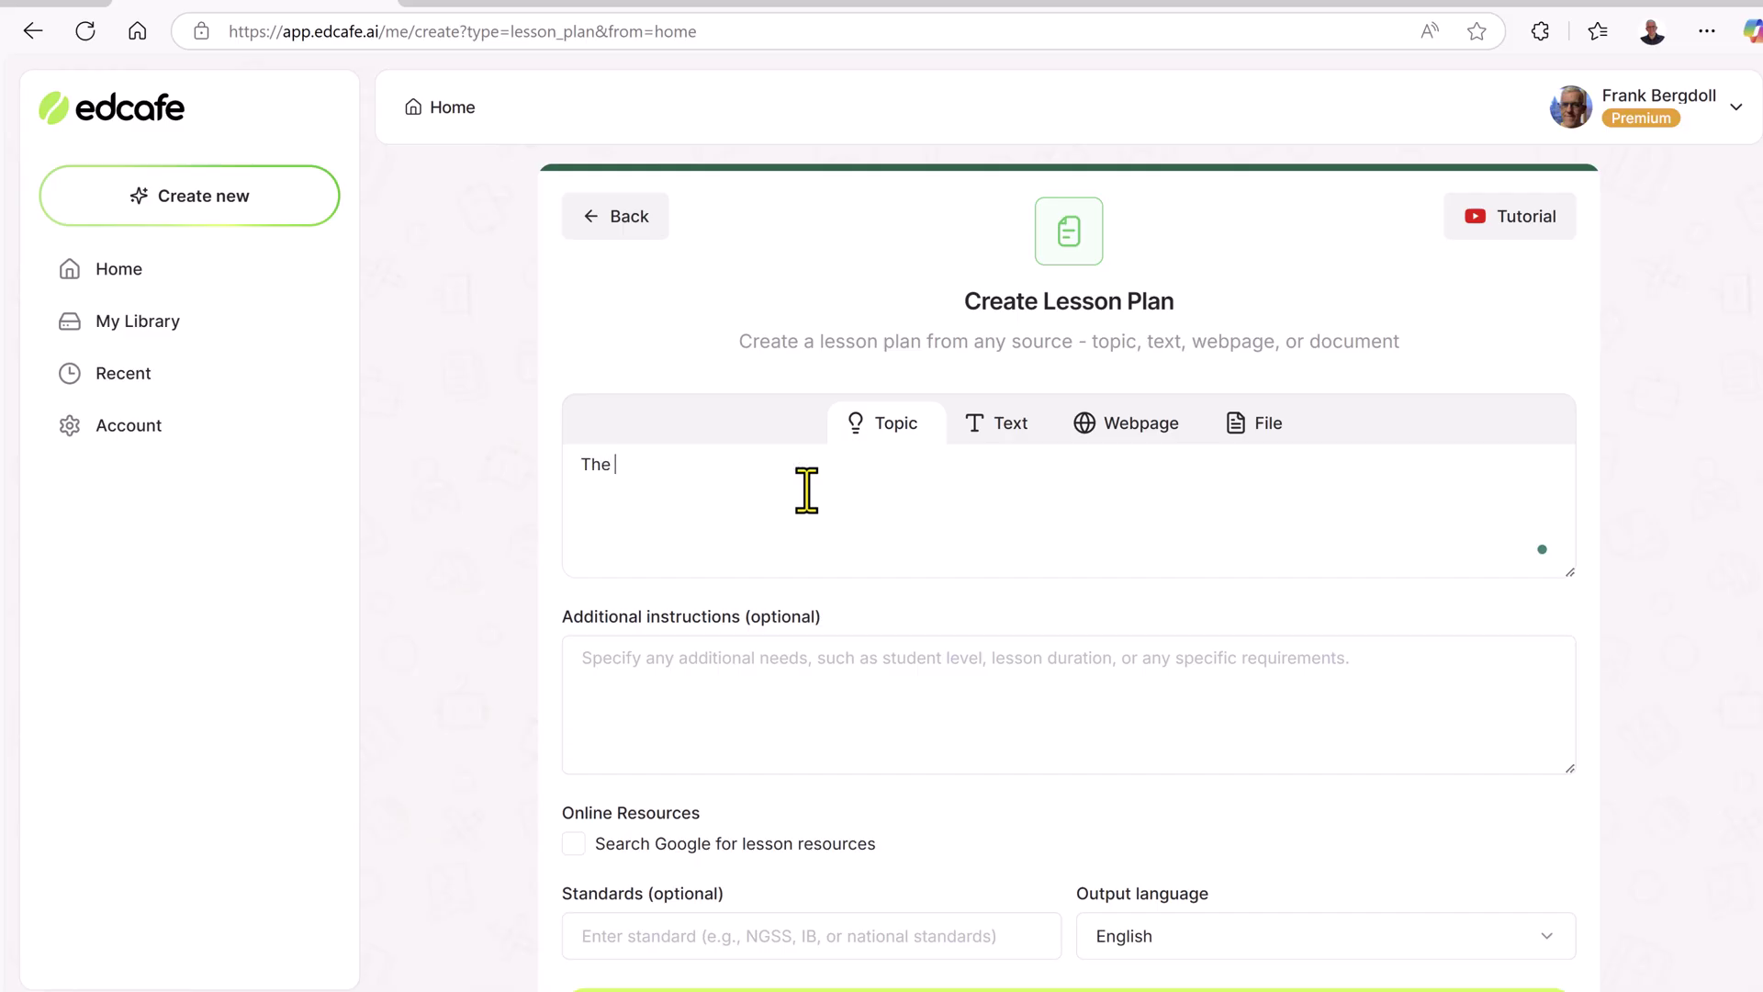
type("e nature of Wood Buffalo")
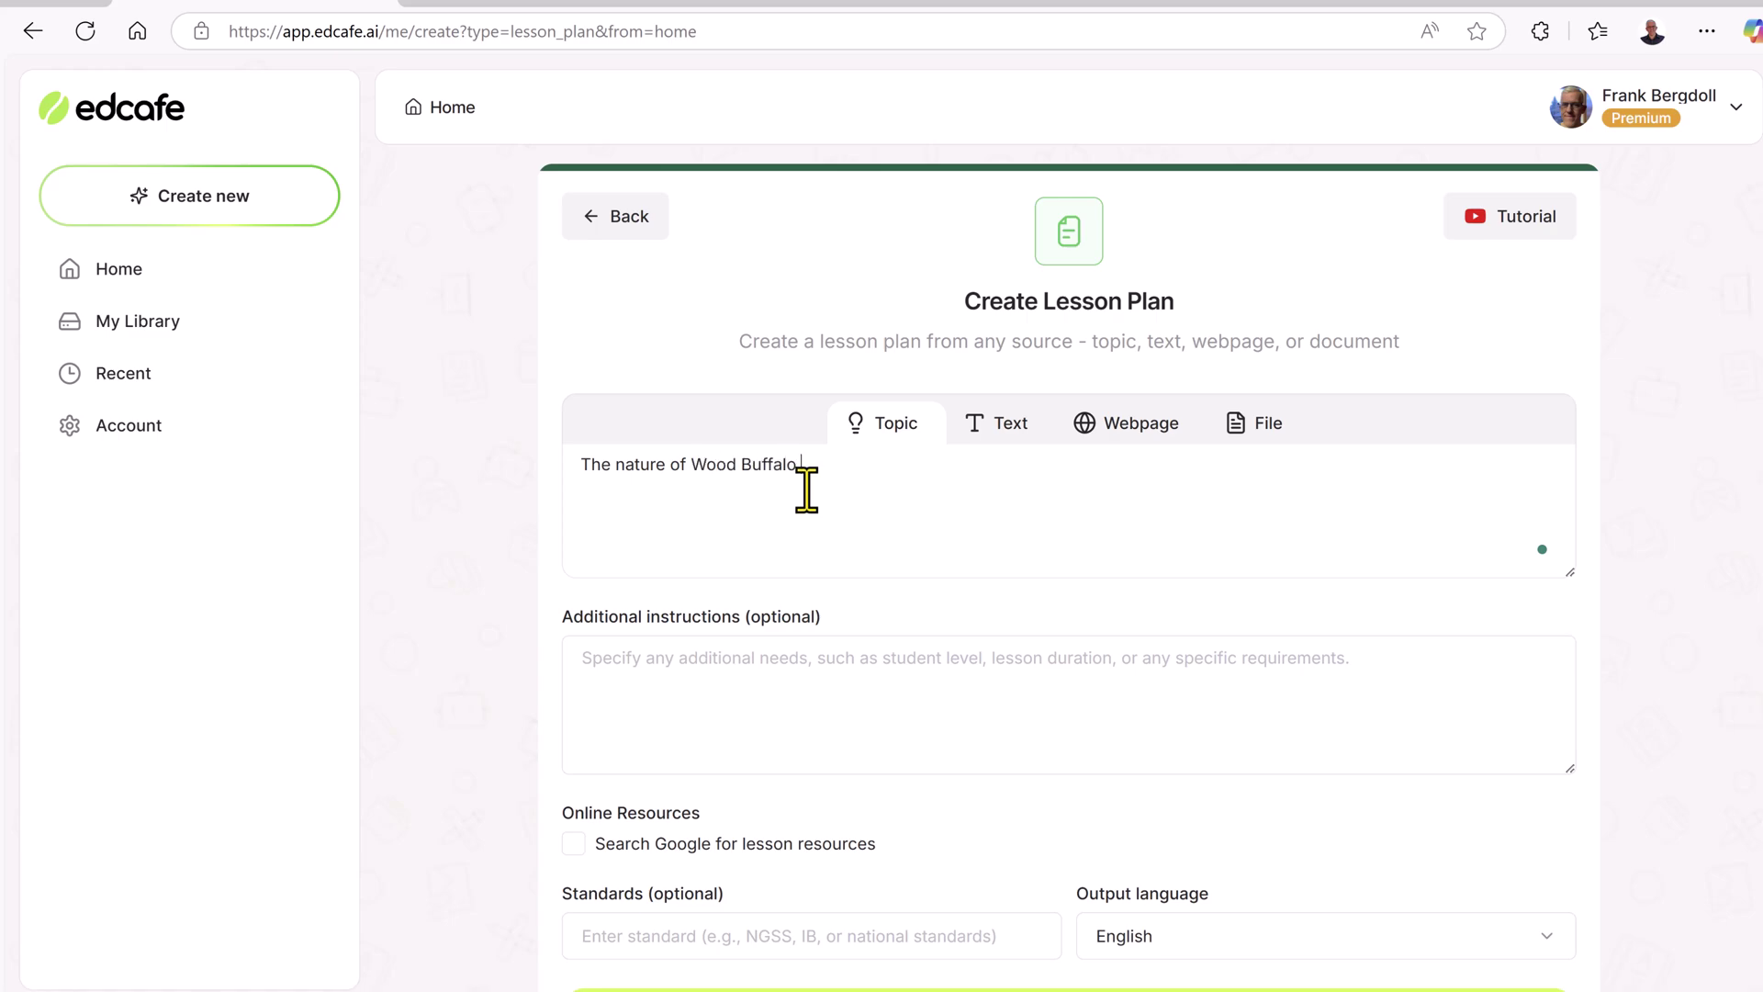
type("National Park in Canada")
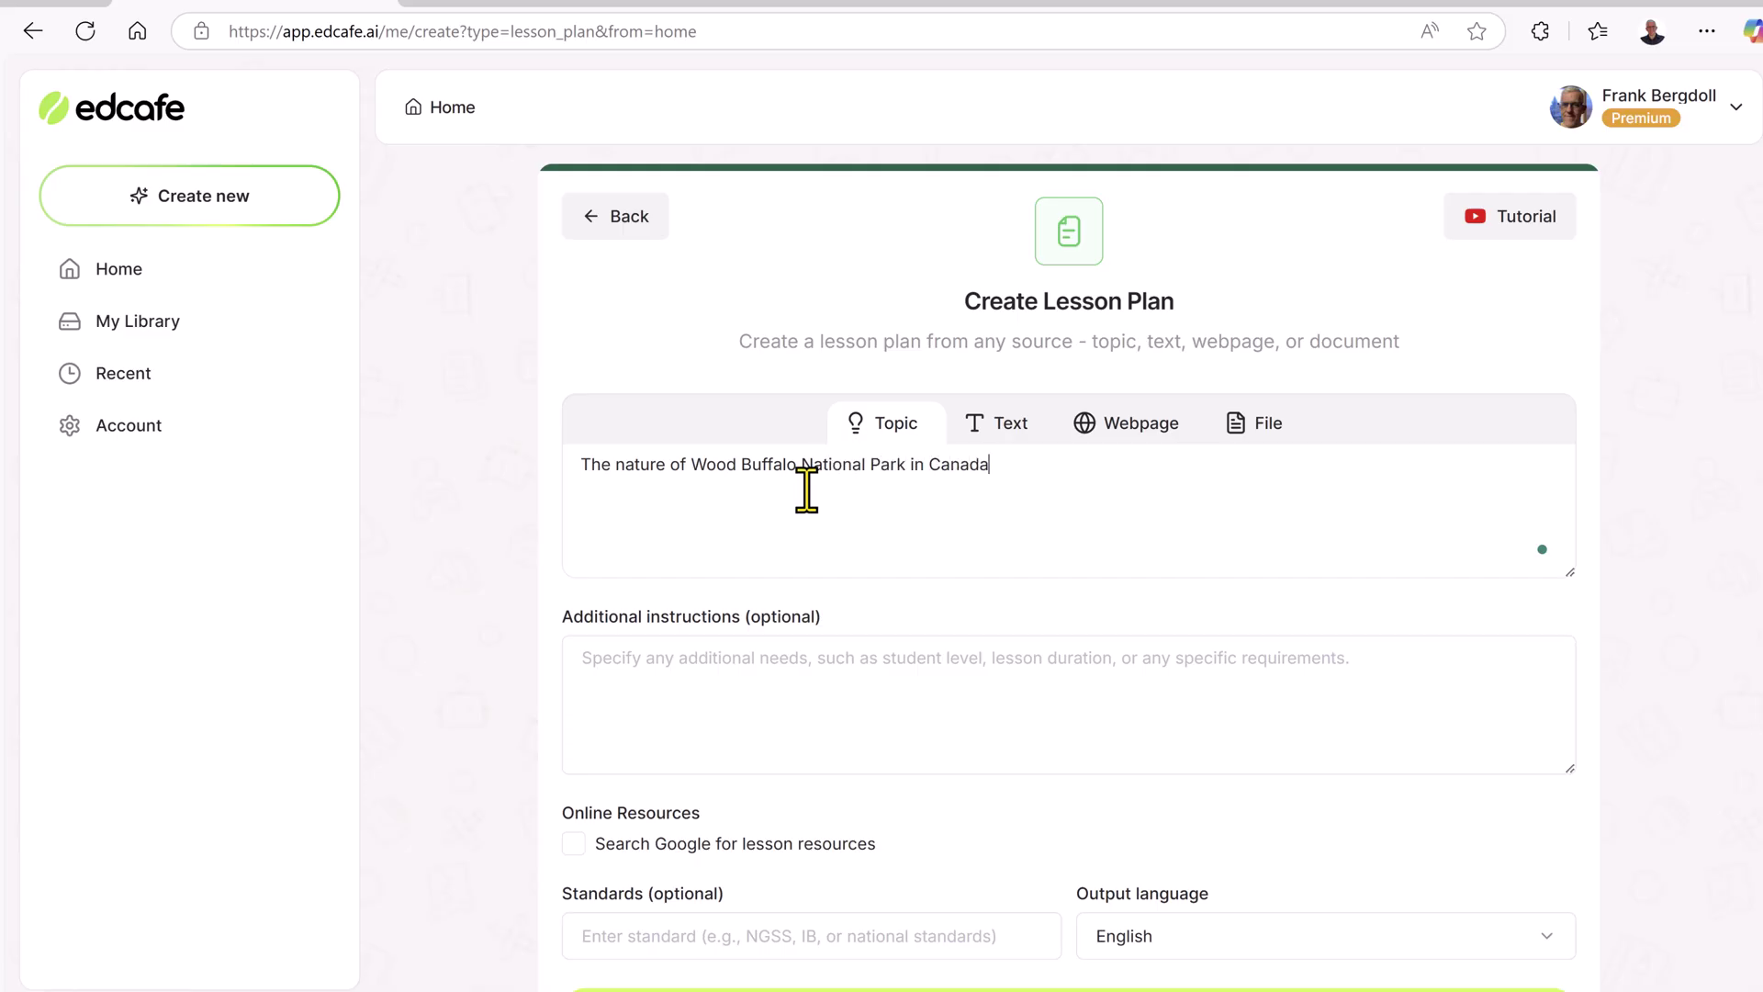
- Add instructions that the plan should focus on the plants and animals of the park as well as unique features of the park
left_click(765, 679)
type("Th")
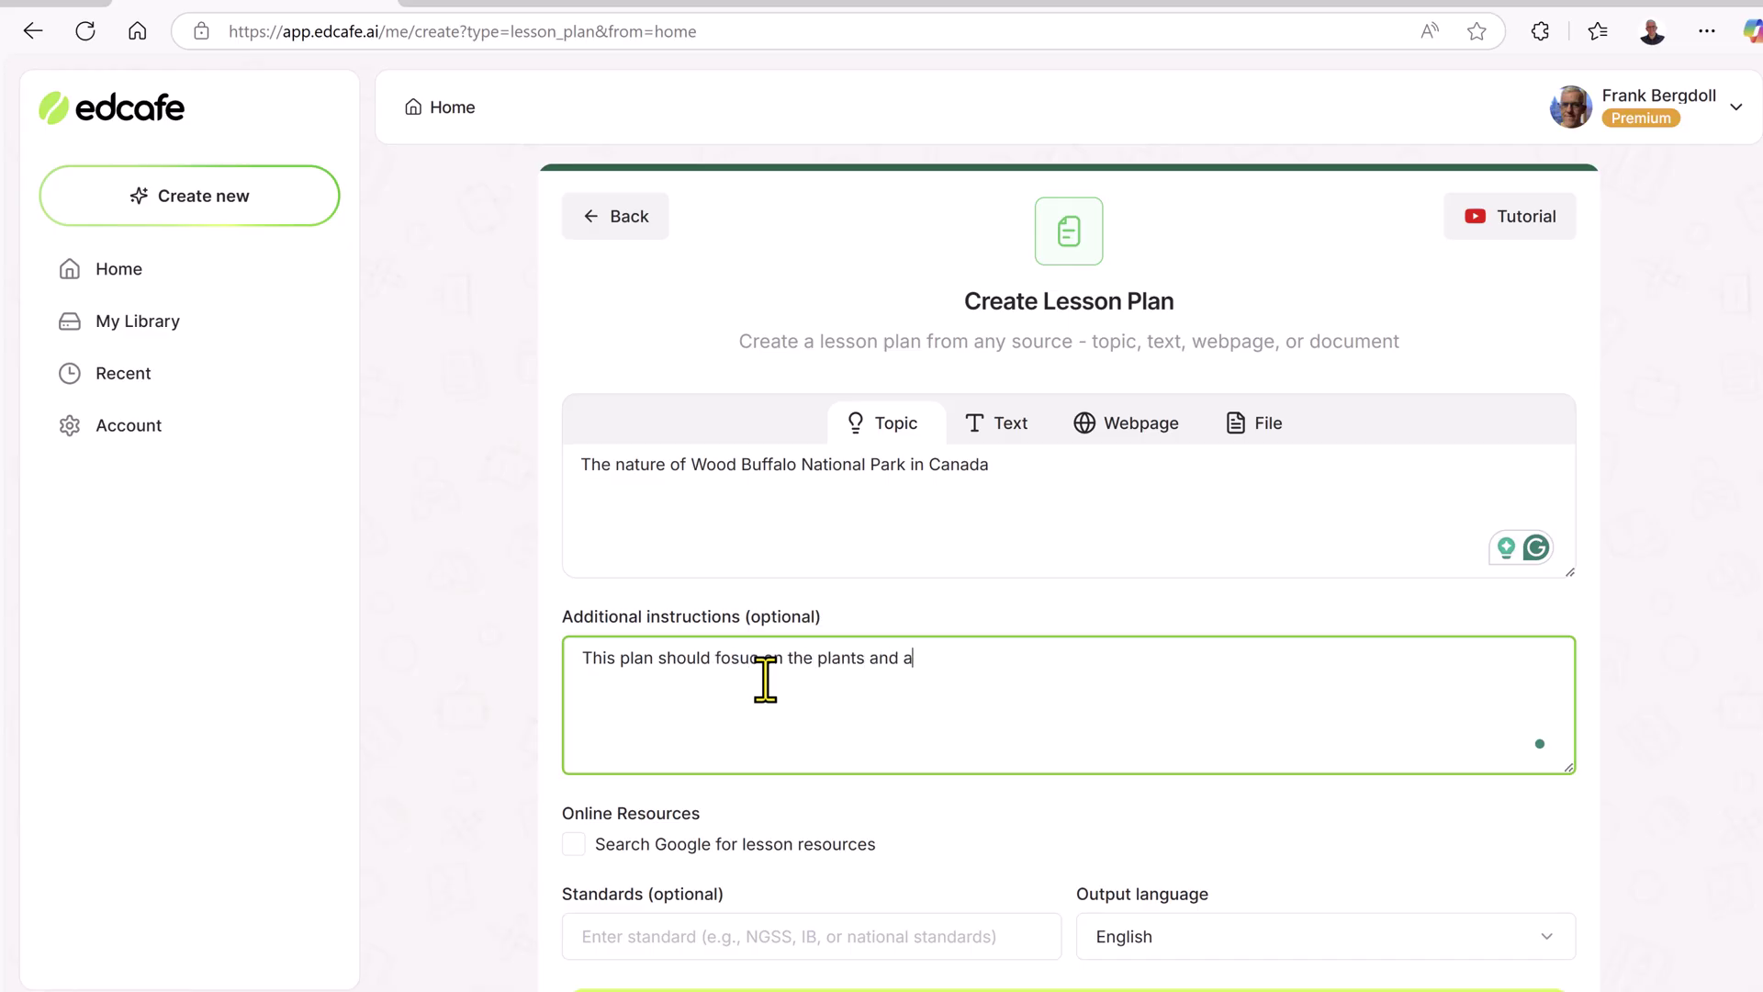
type("imals of the park as well a")
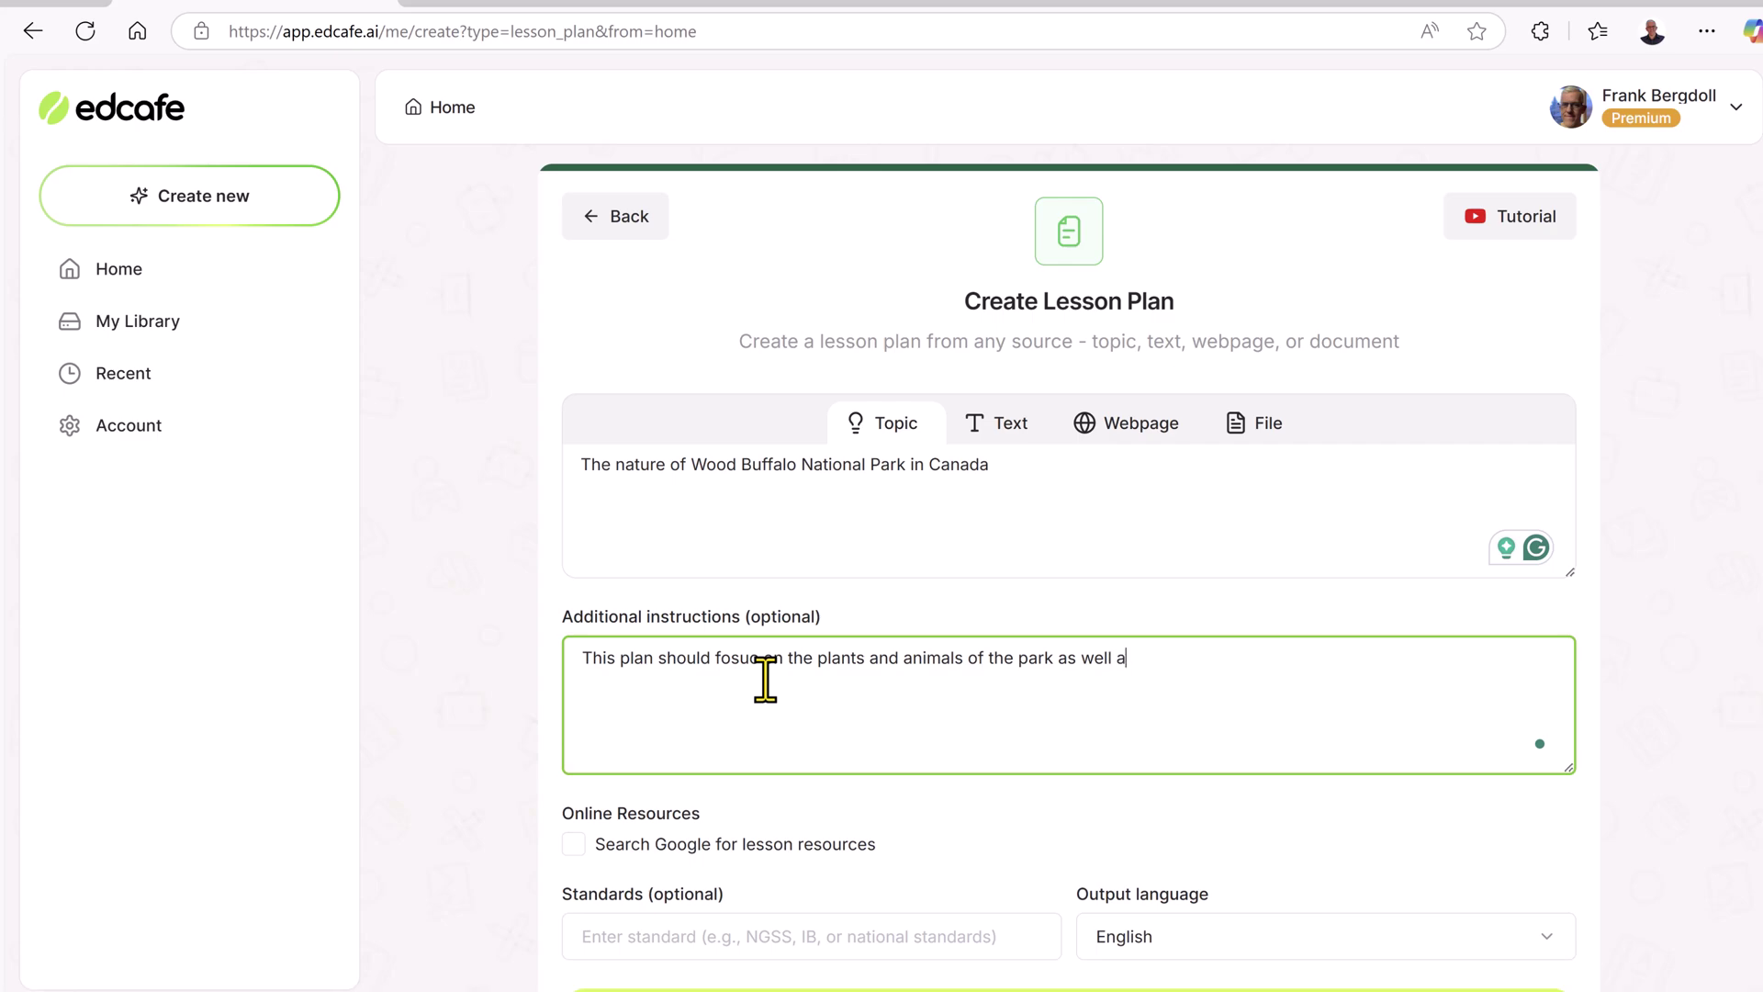
type("que features of the park.")
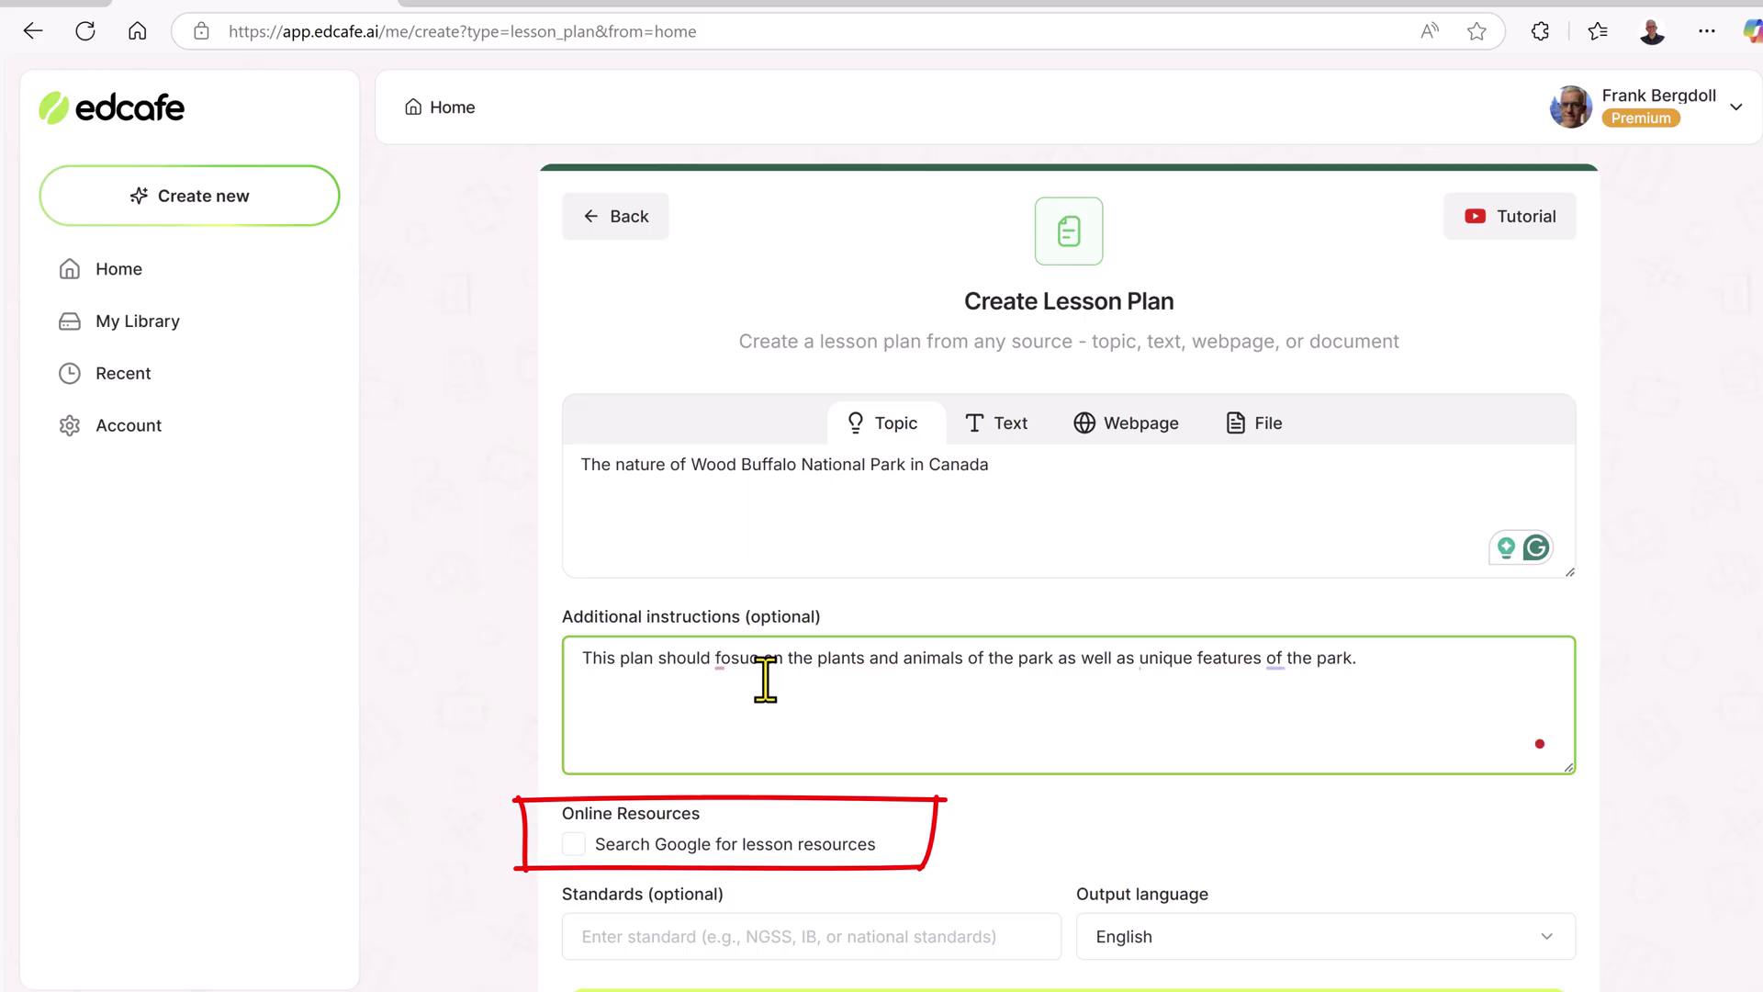
- Enable searching Google for lesson resources and show the Text source option
scroll(720, 657, "down", 1)
left_click(579, 774)
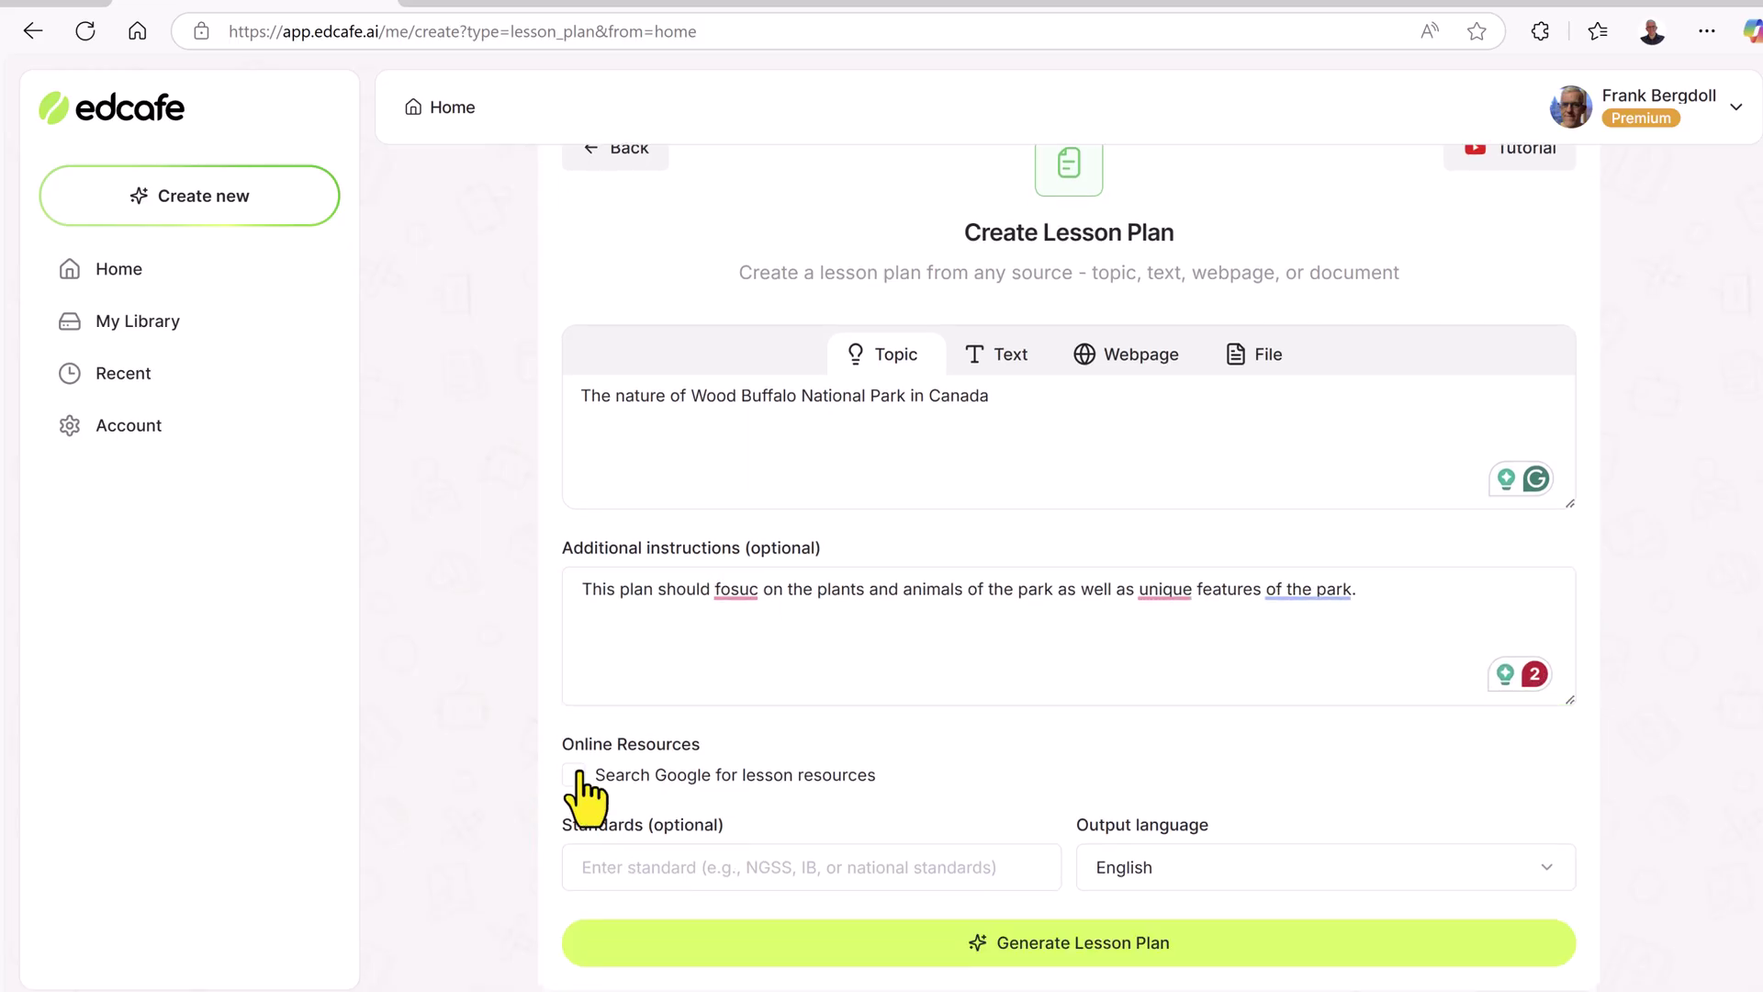
left_click(578, 774)
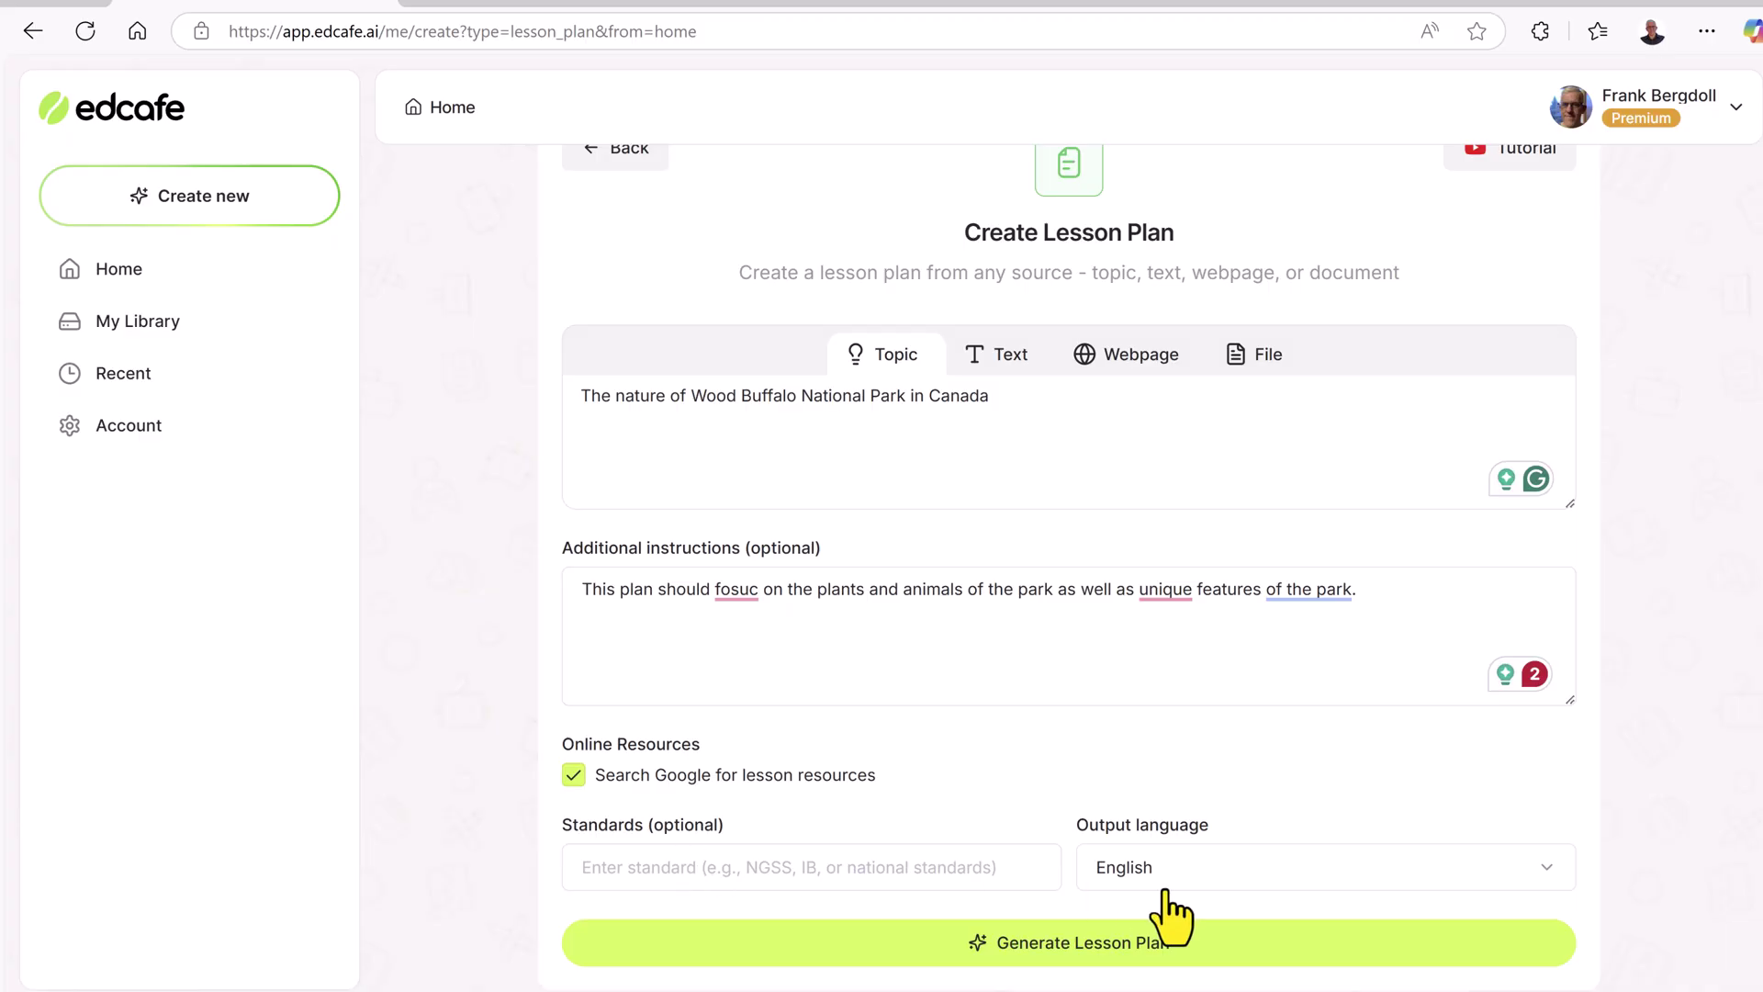
scroll(976, 669, "up", 1)
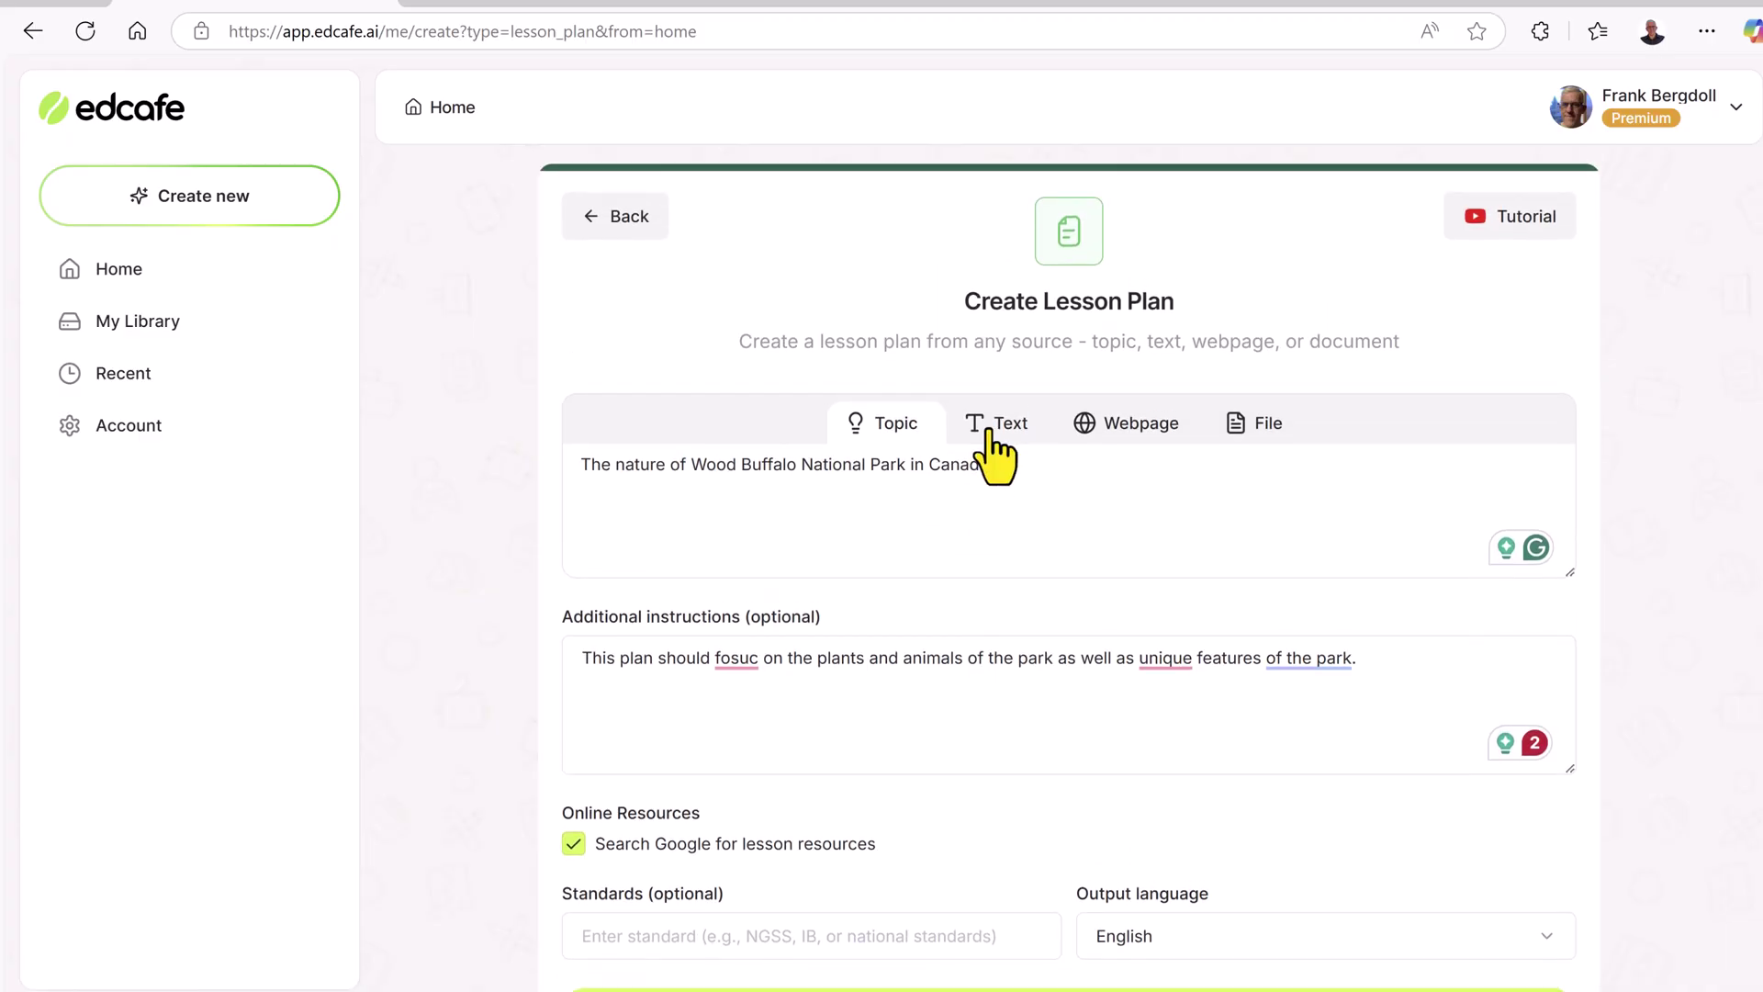
left_click(990, 431)
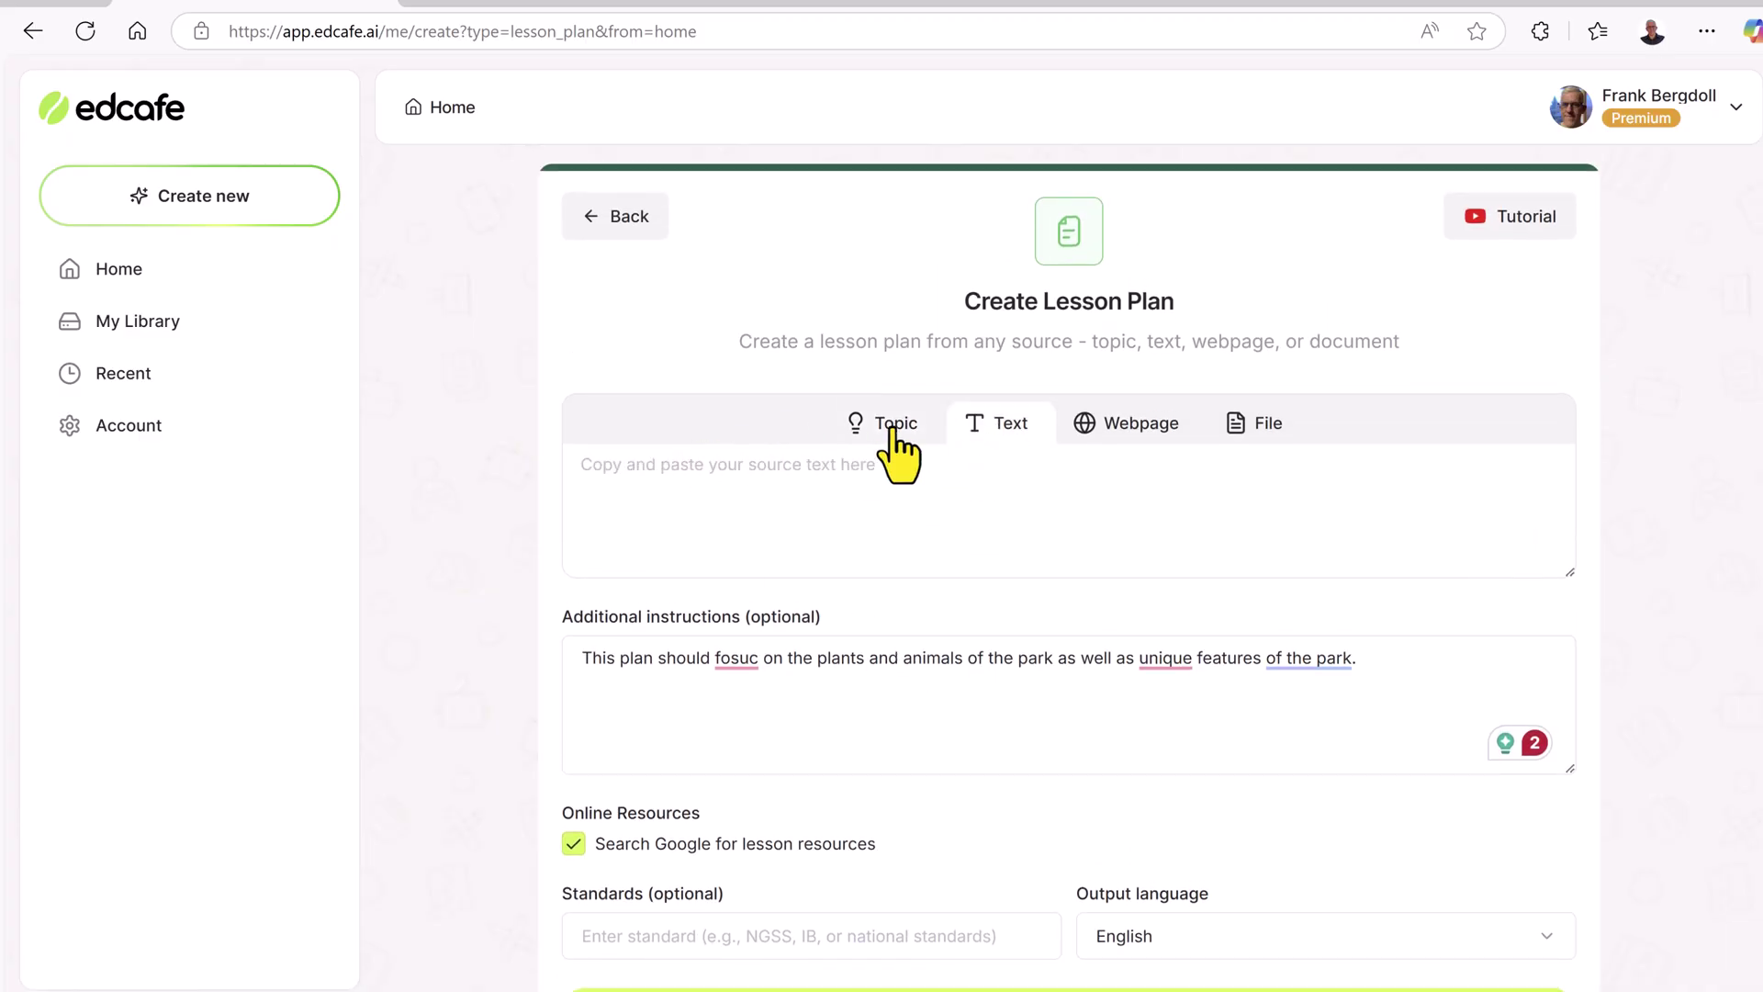
- Correct "fosuc" to "focus" and insert "the" before "unique" in the additional instructions using the suggested corrections
left_click(738, 657)
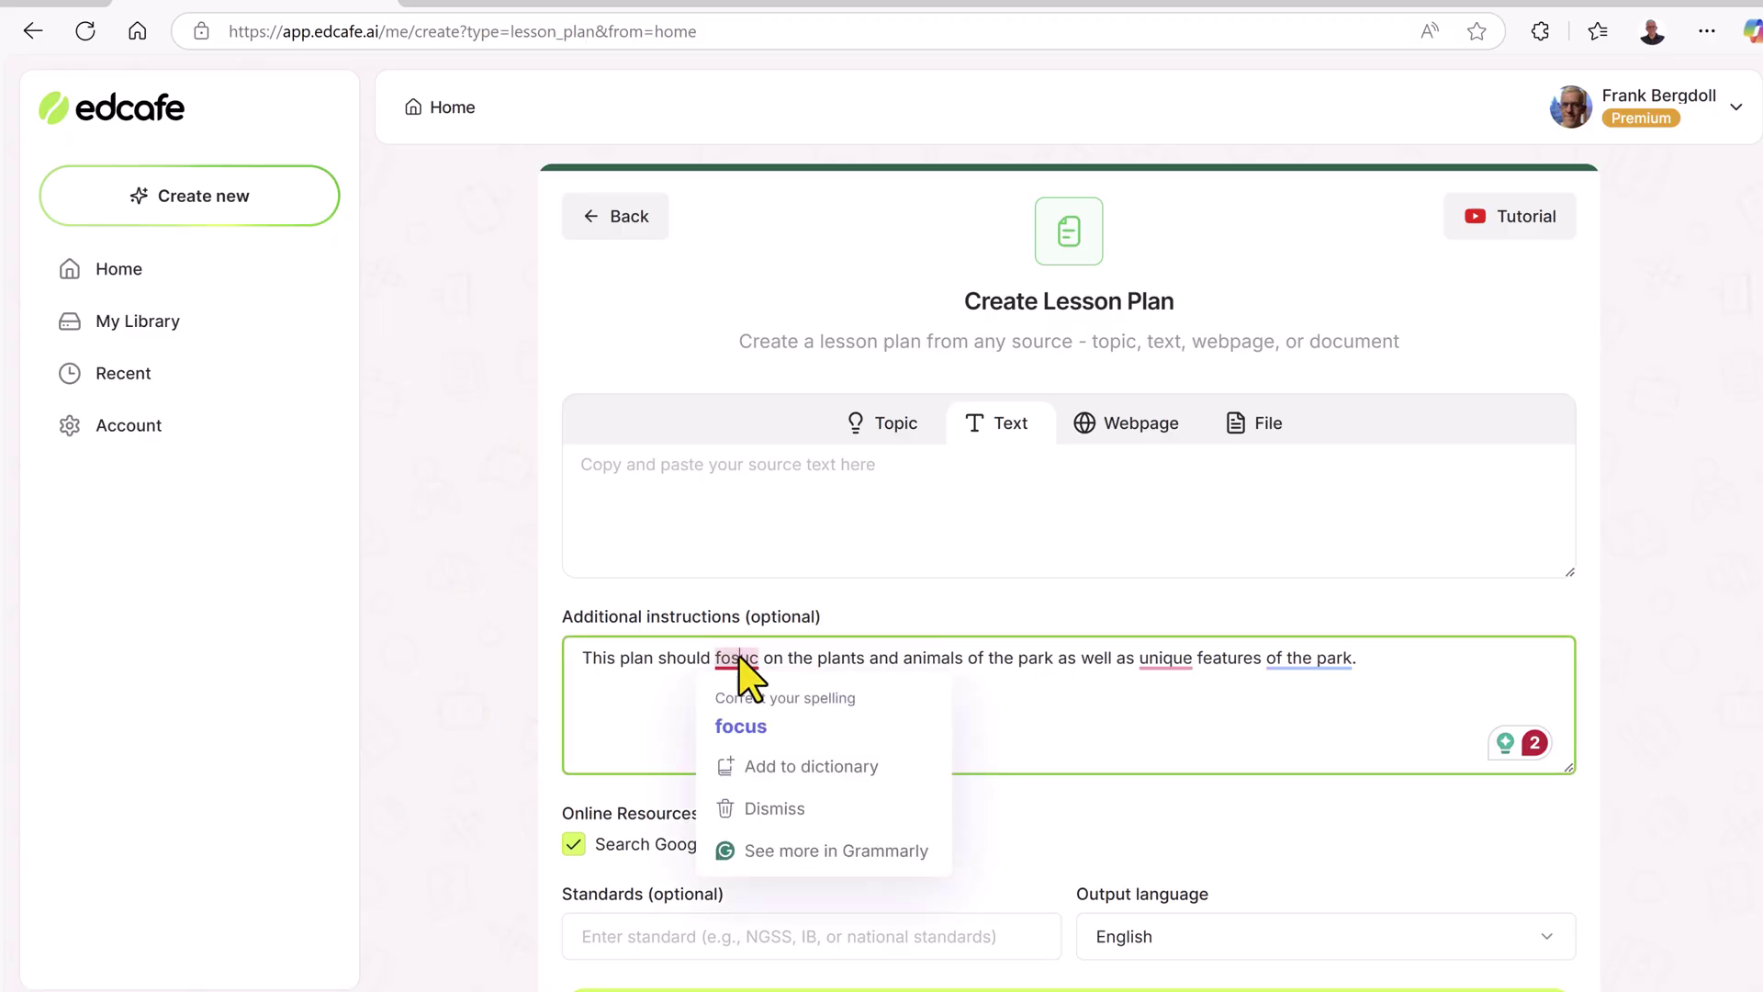
right_click(738, 657)
right_click(752, 679)
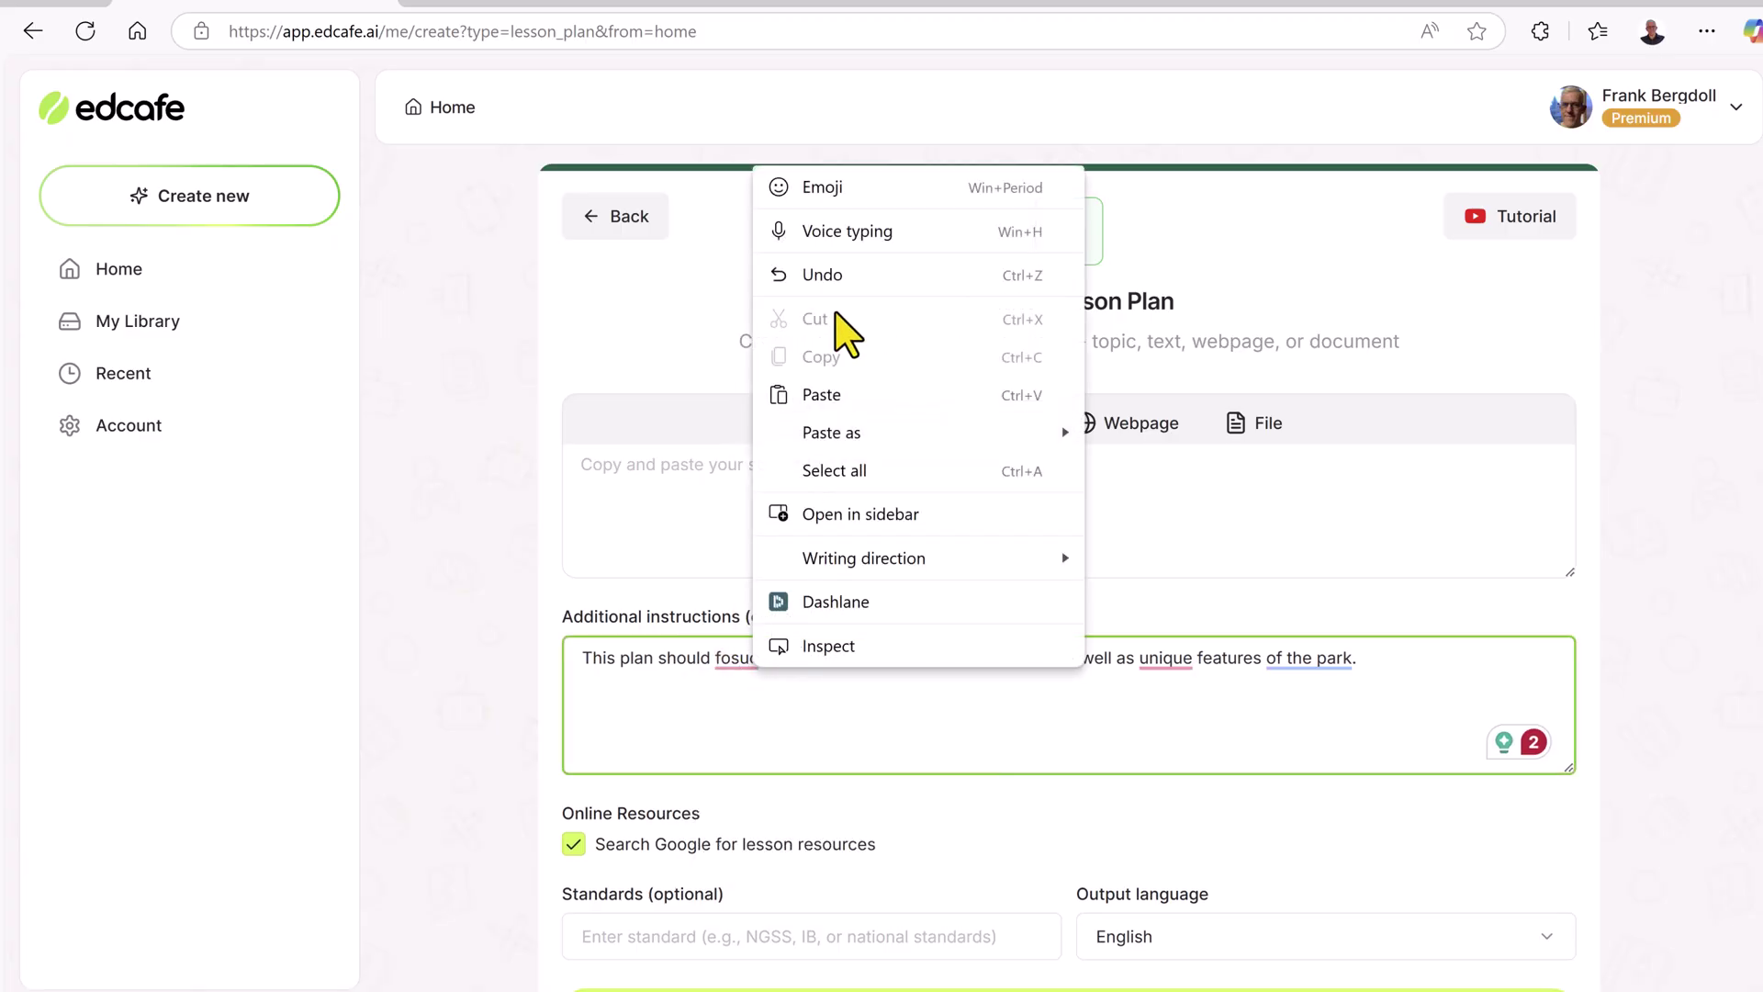
left_click(630, 810)
mouse_move(732, 658)
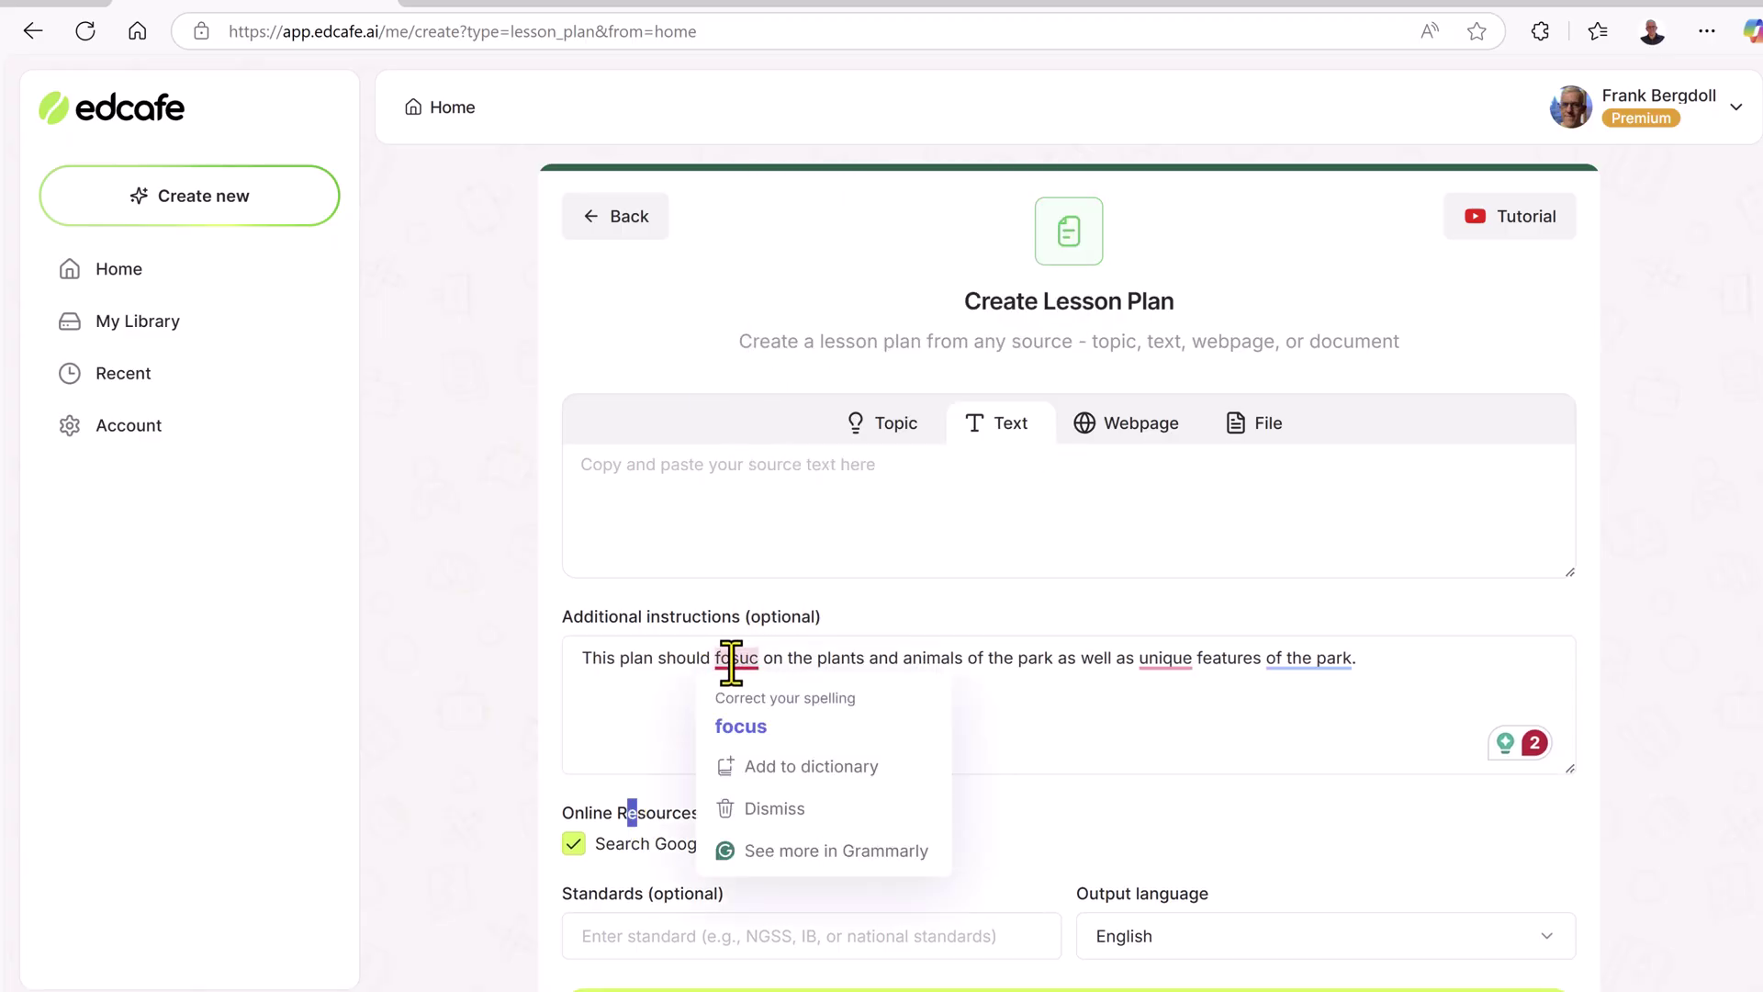
left_click(734, 726)
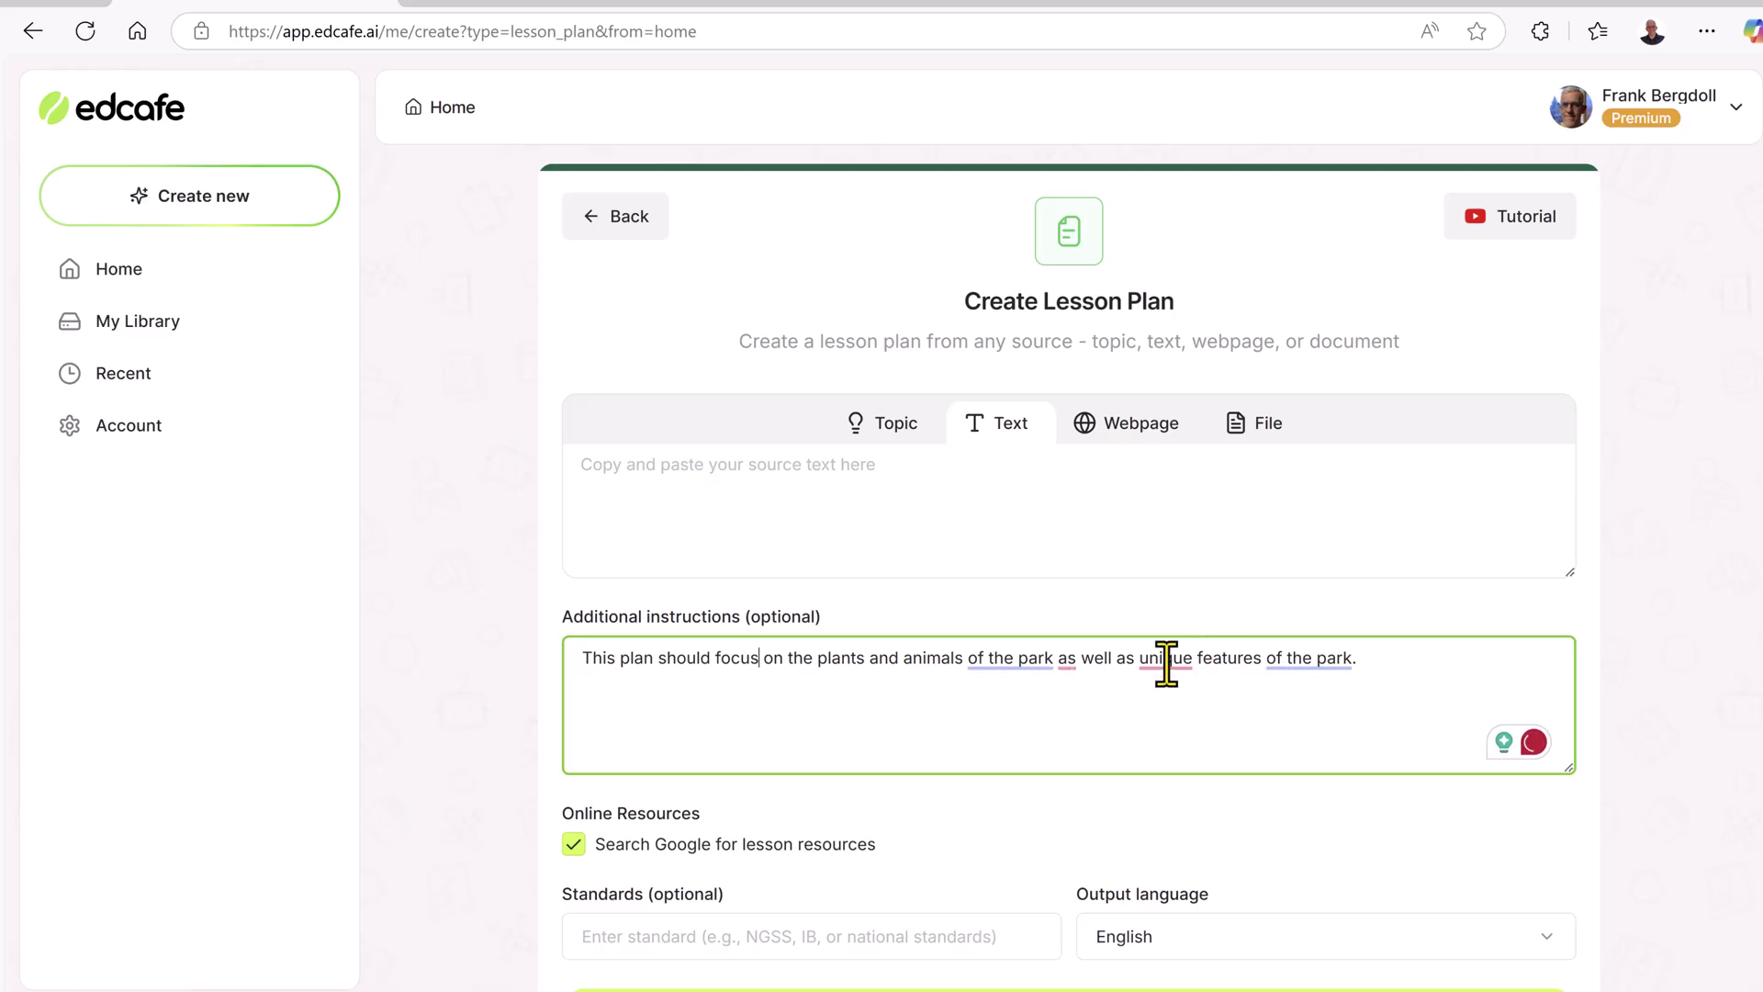
mouse_move(1166, 663)
left_click(1166, 725)
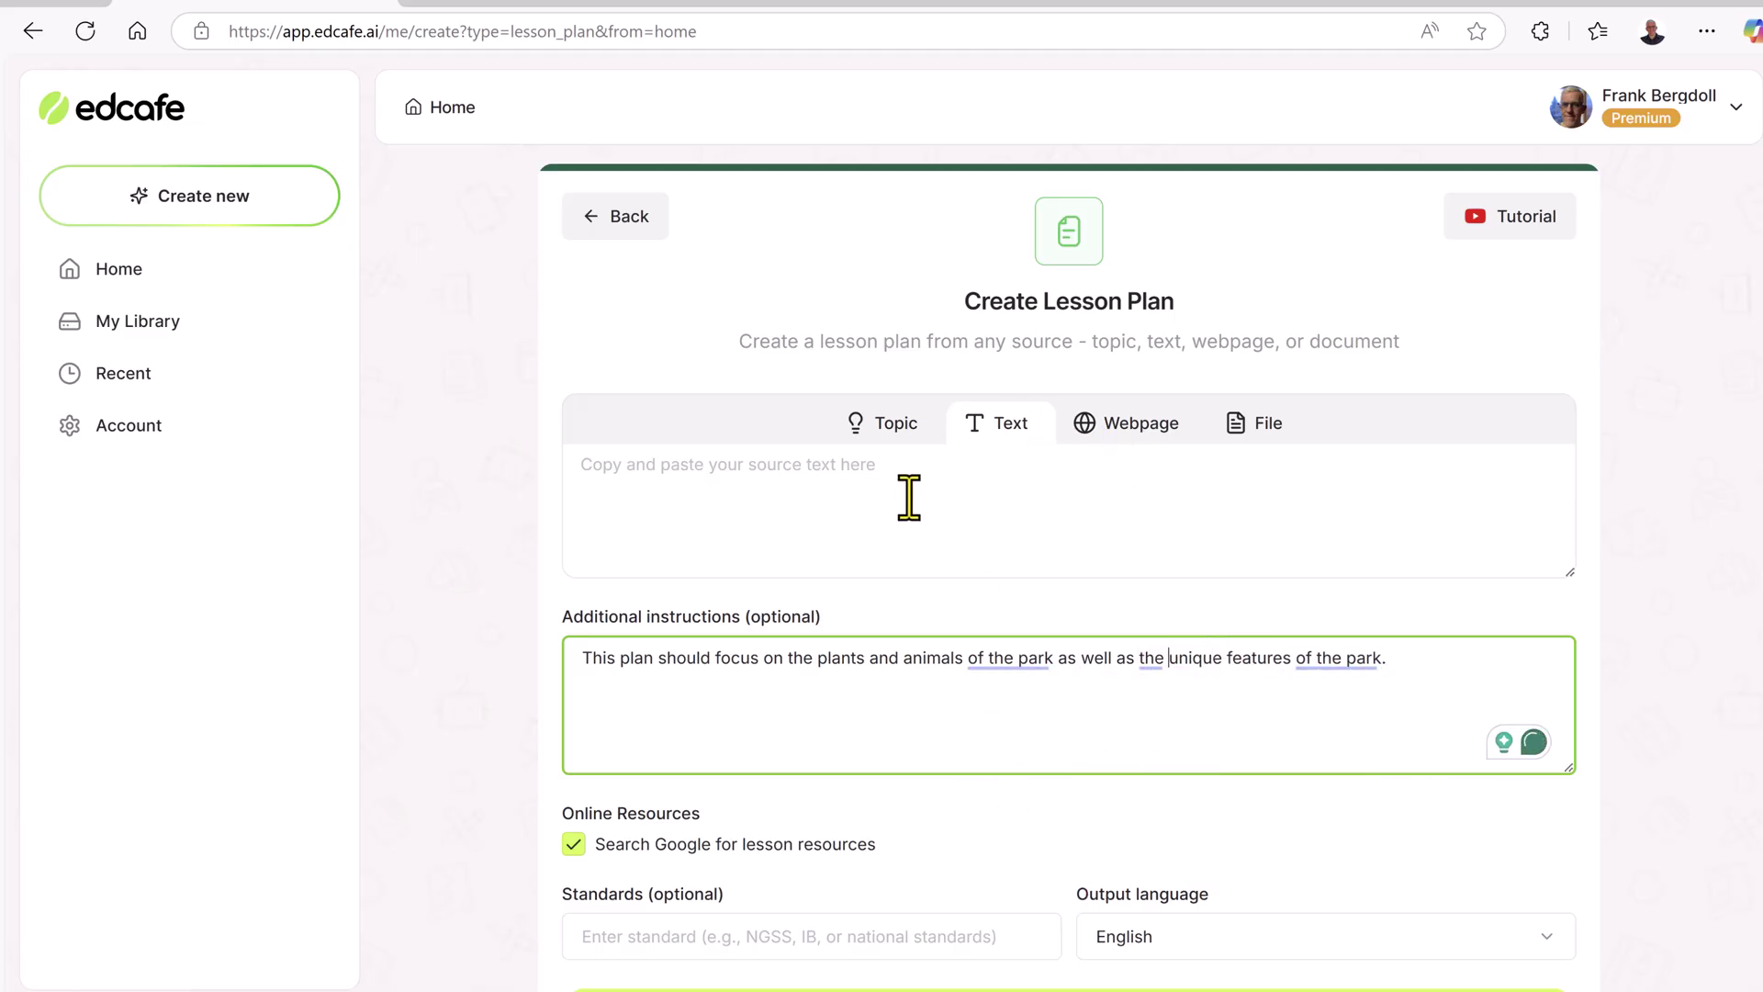
left_click(1125, 439)
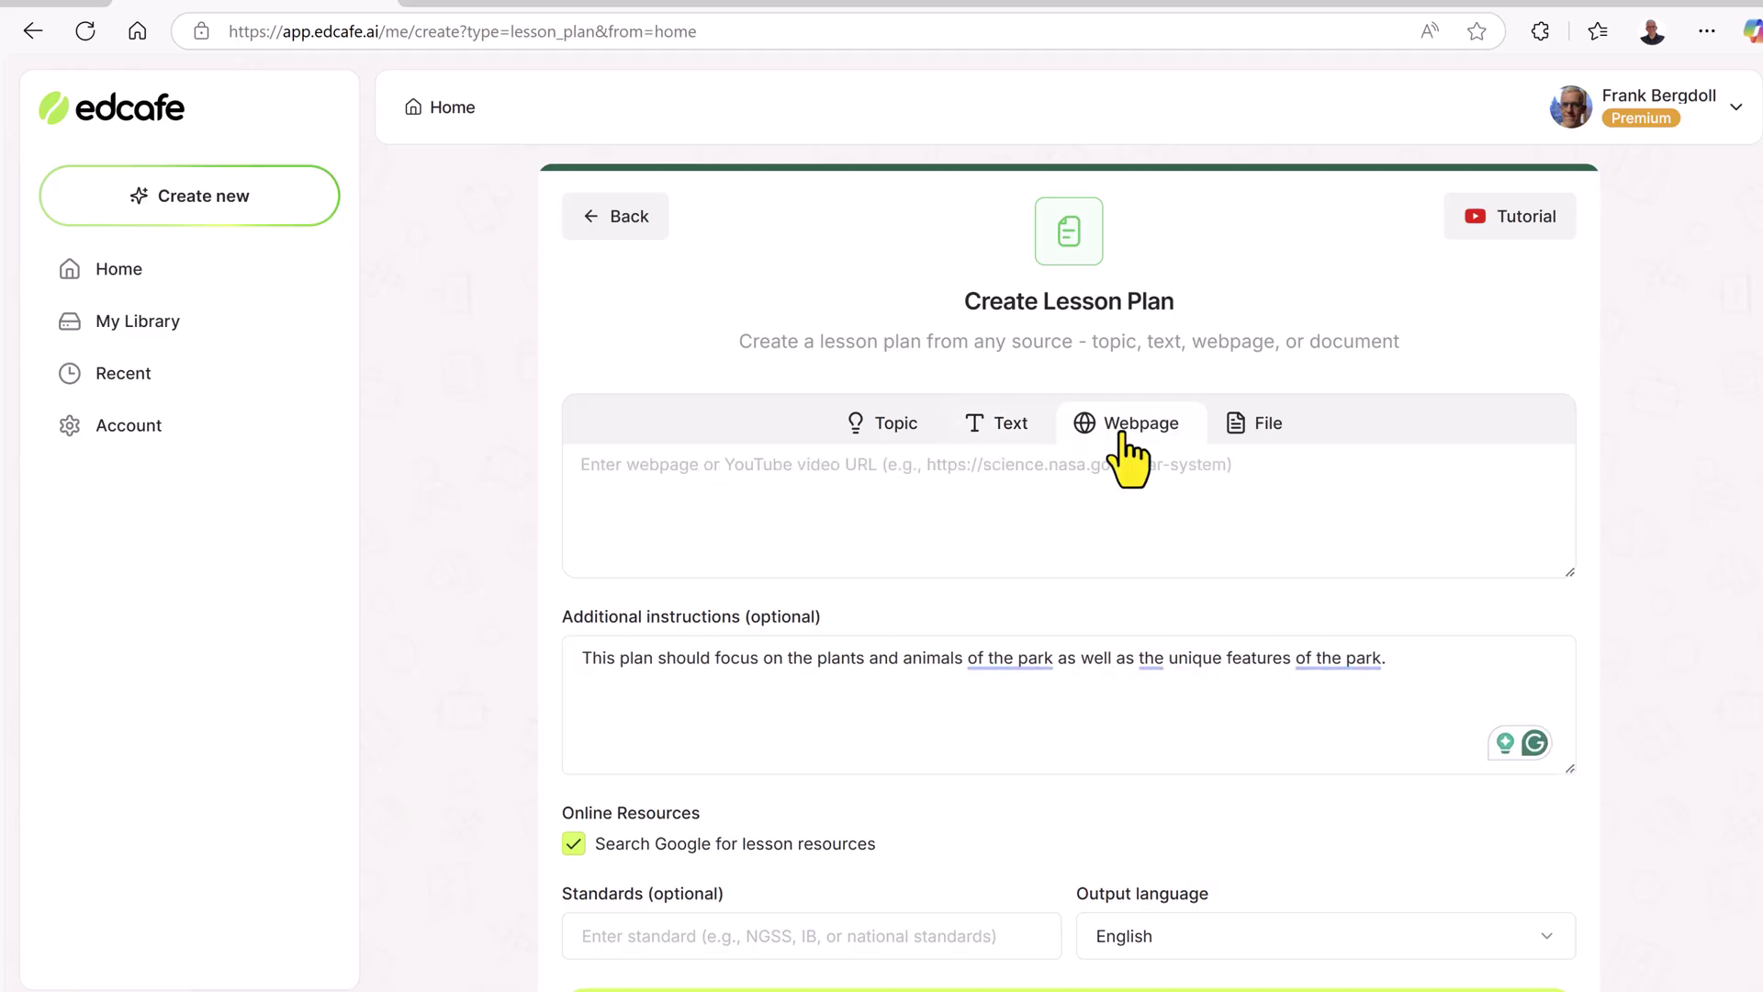
left_click(606, 11)
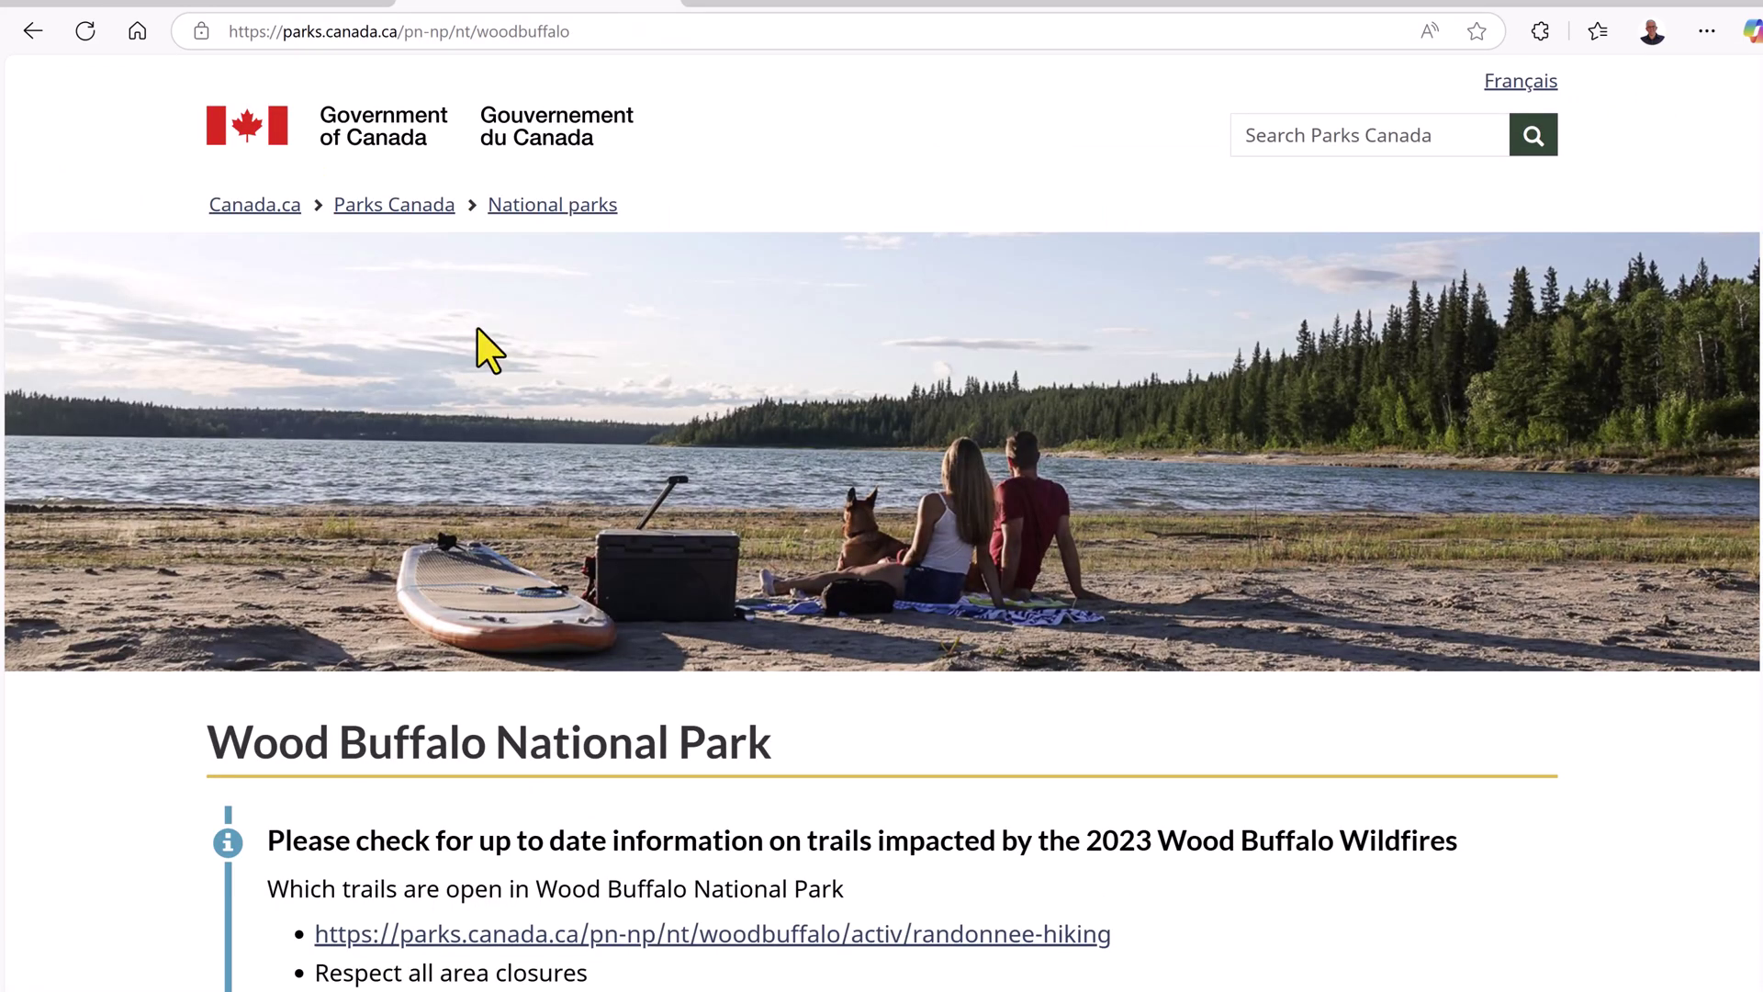
left_click(613, 37)
key("ctrl+a")
right_click(613, 37)
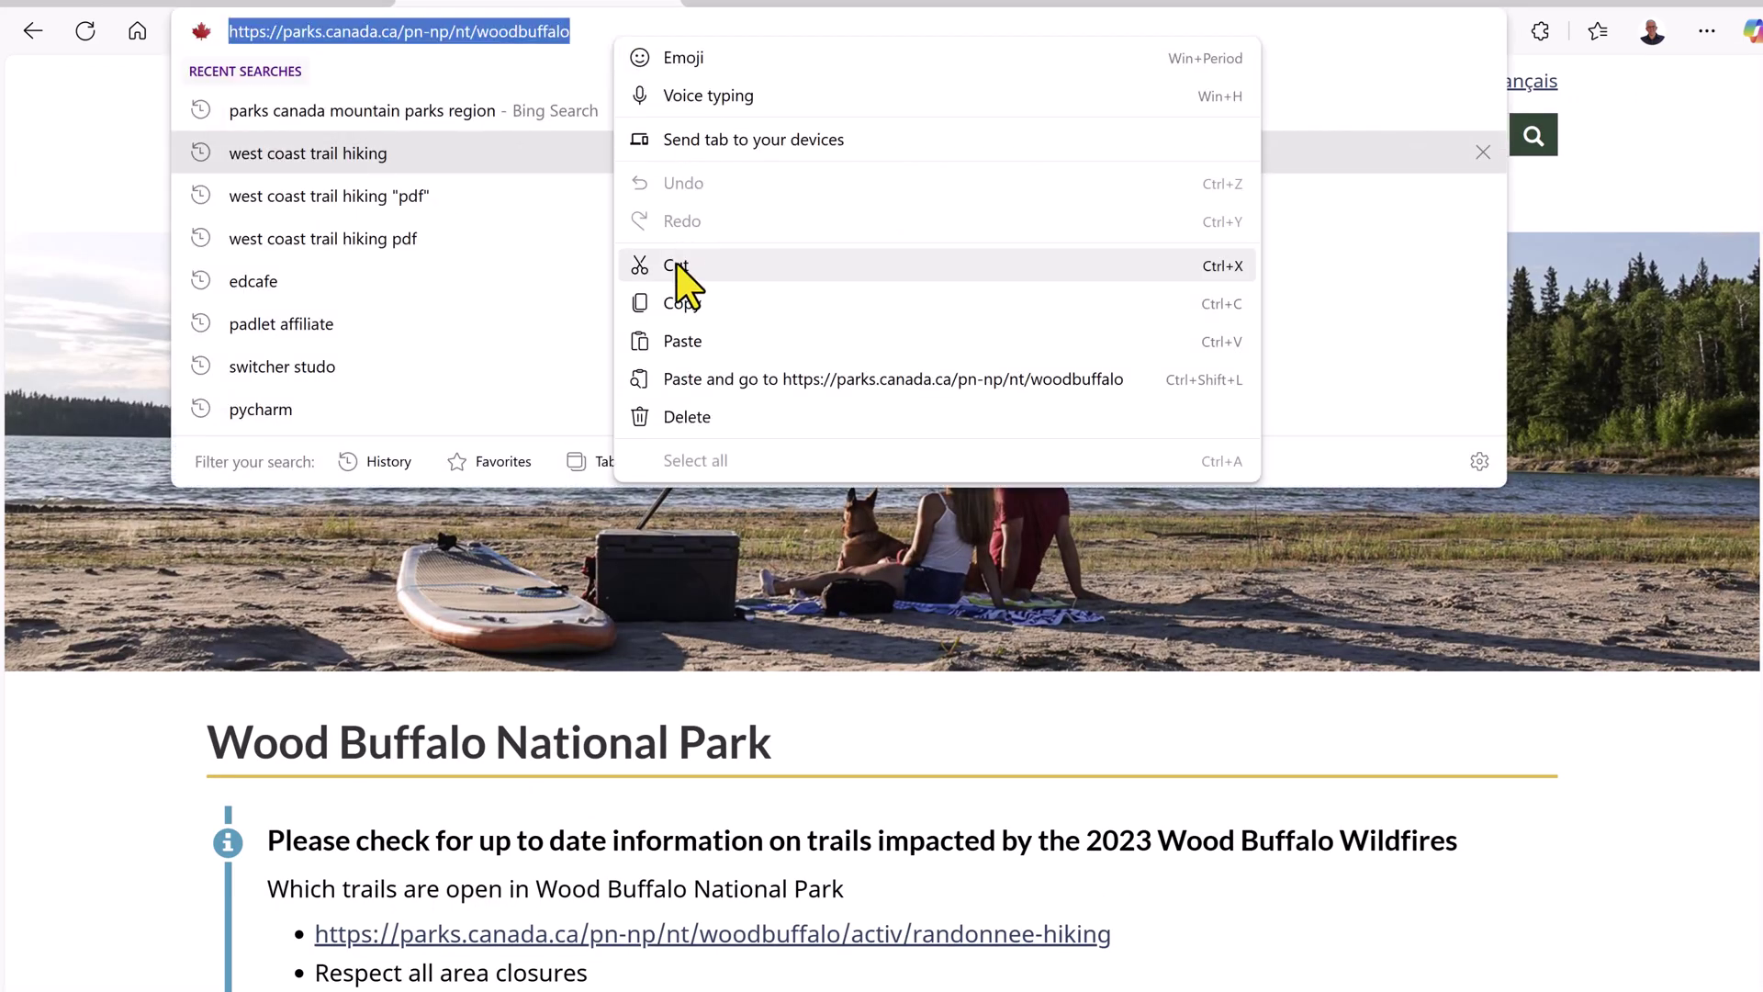
left_click(687, 305)
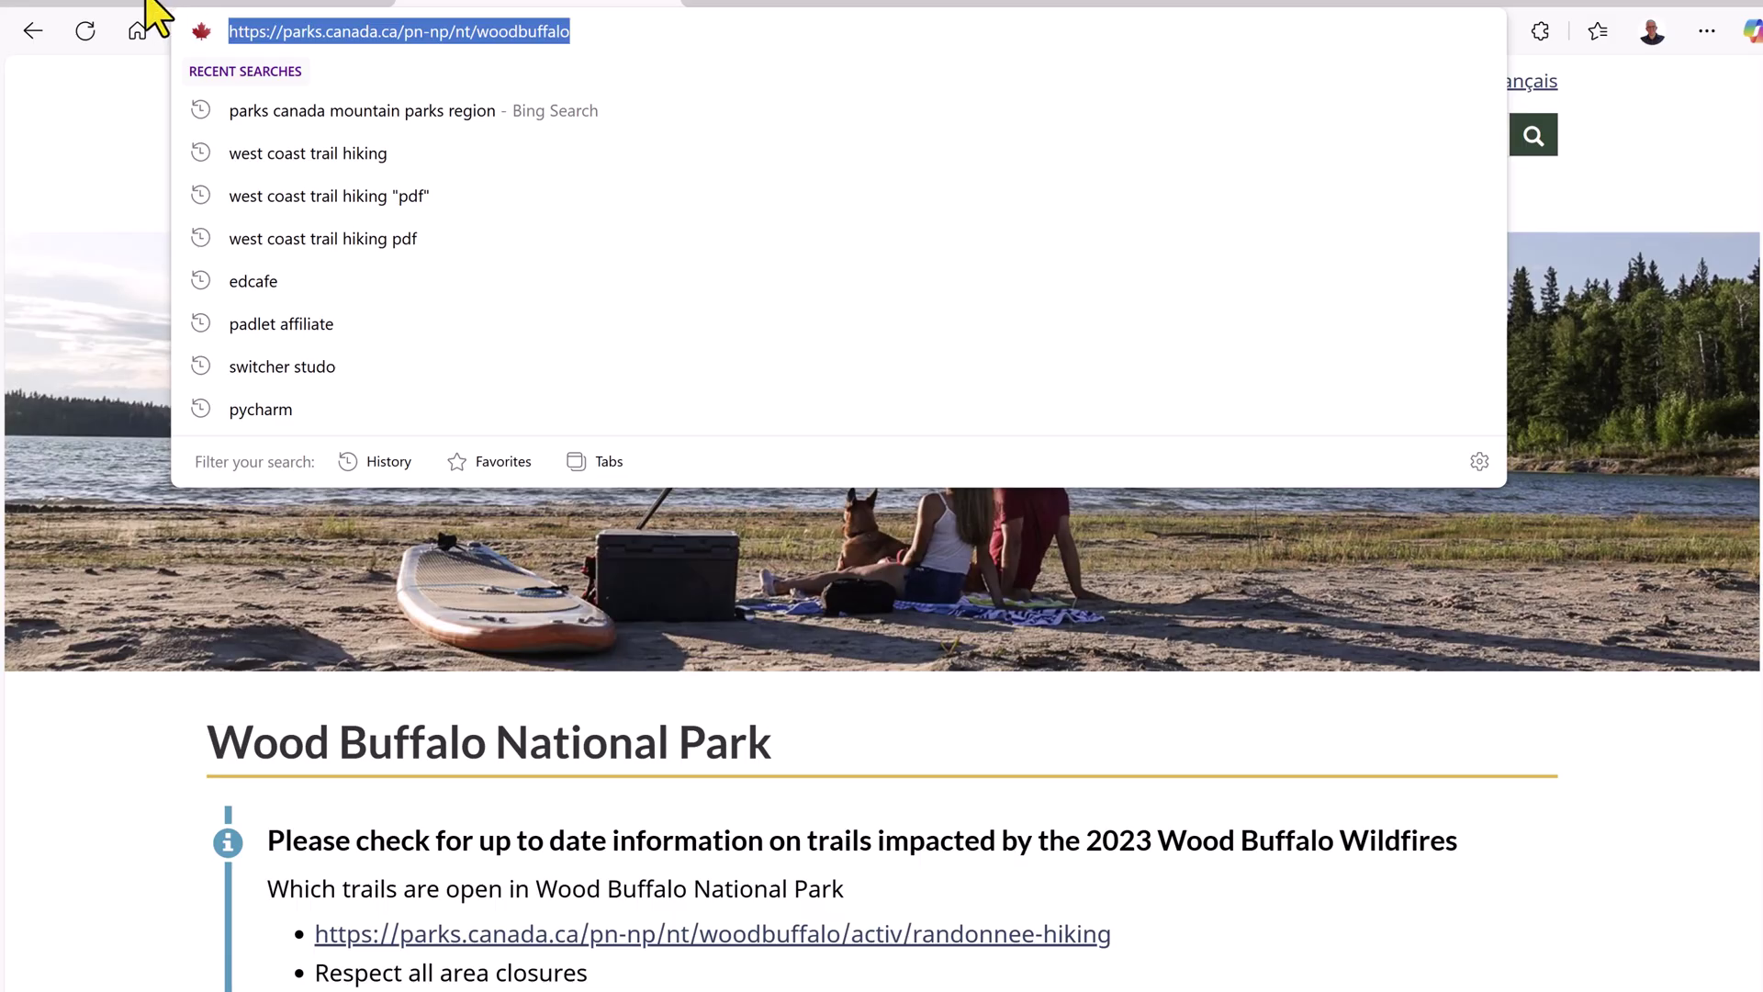
left_click(174, 48)
left_click(275, 6)
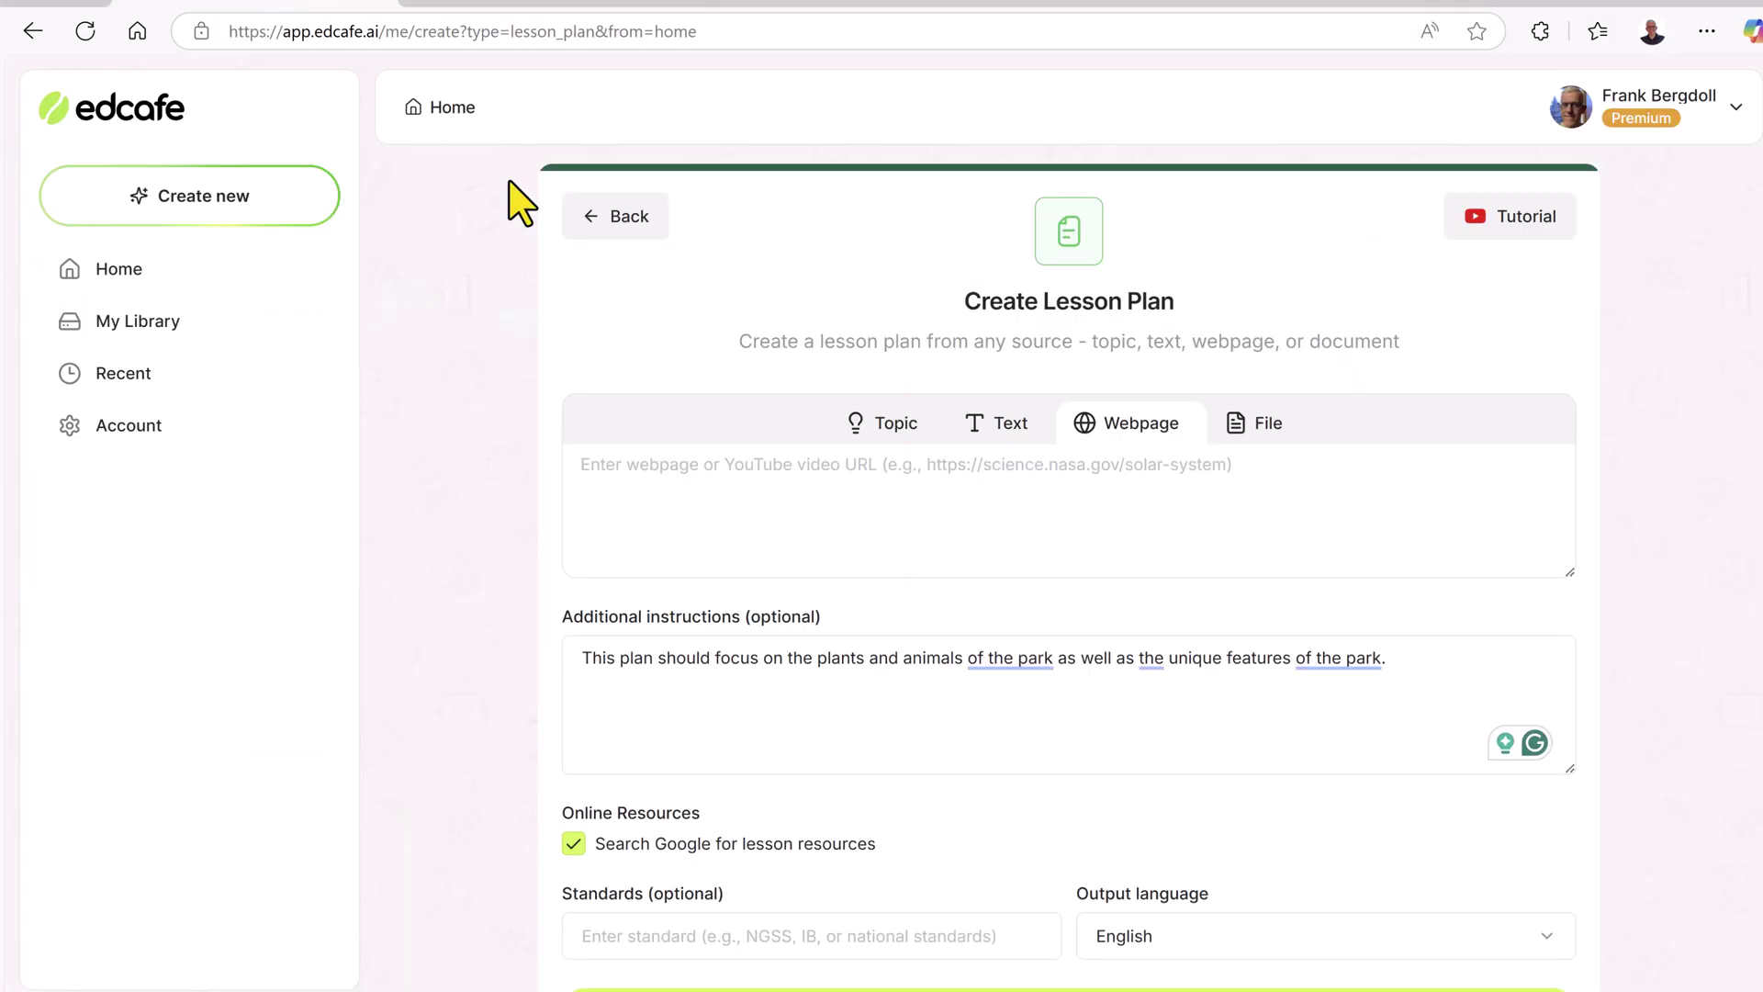
right_click(882, 476)
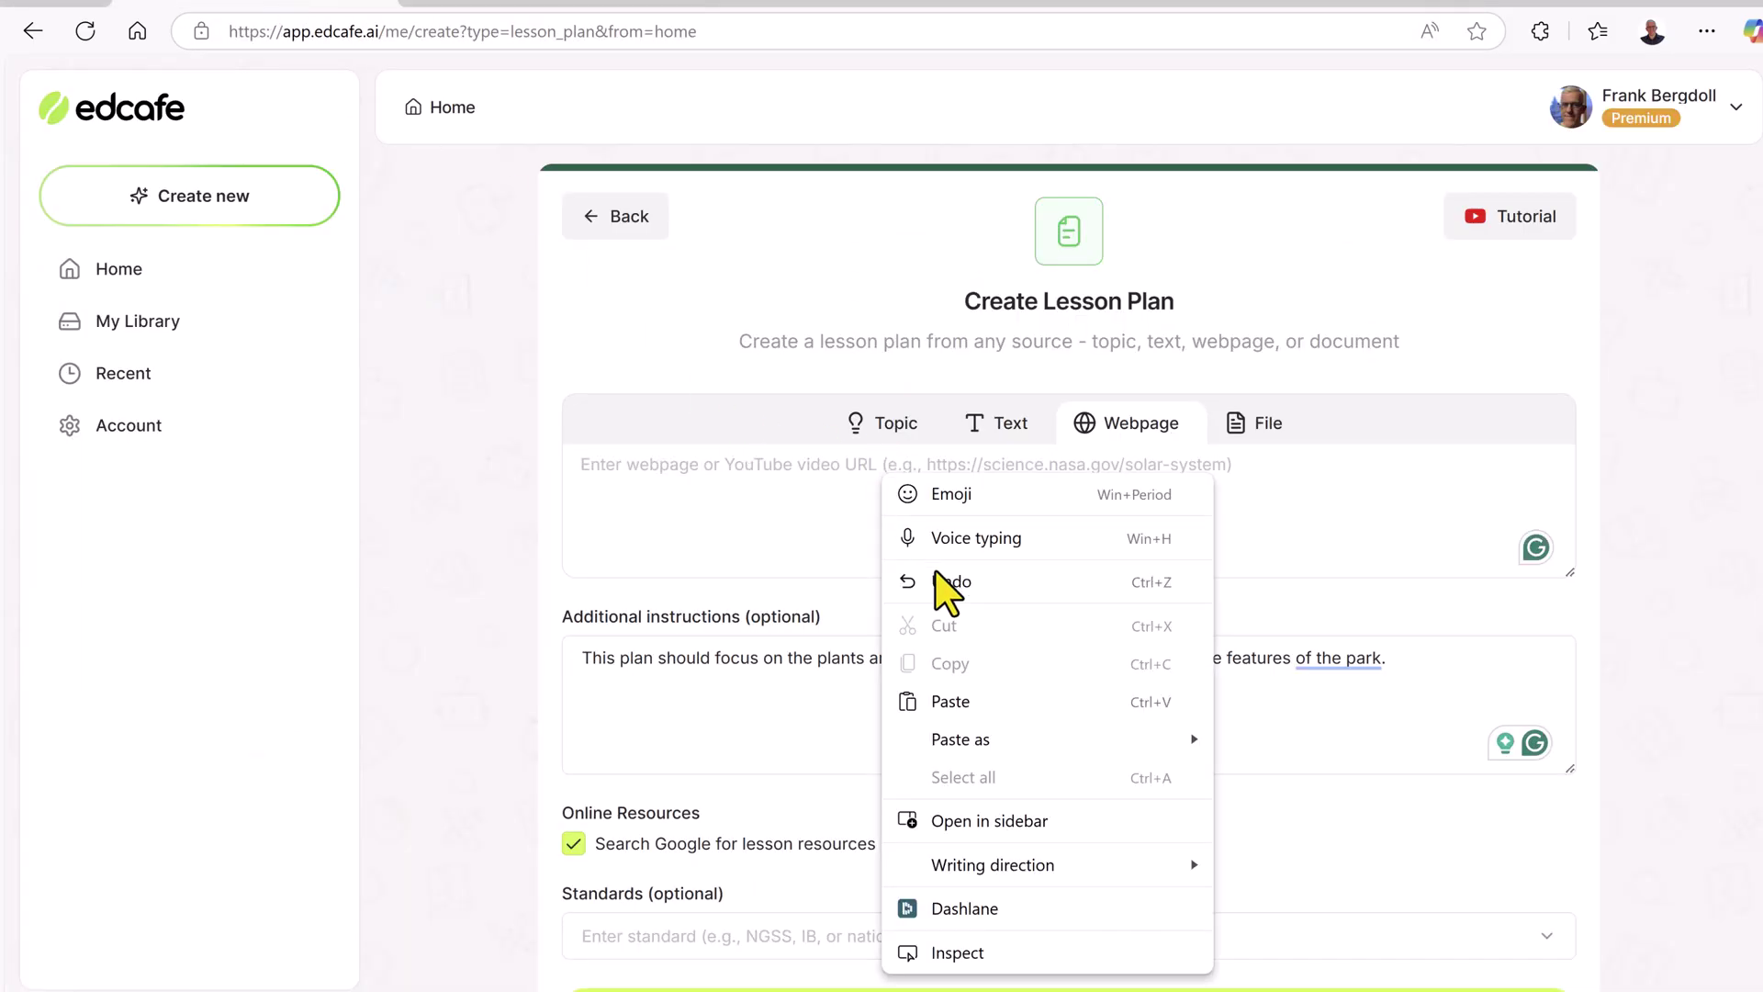
left_click(951, 701)
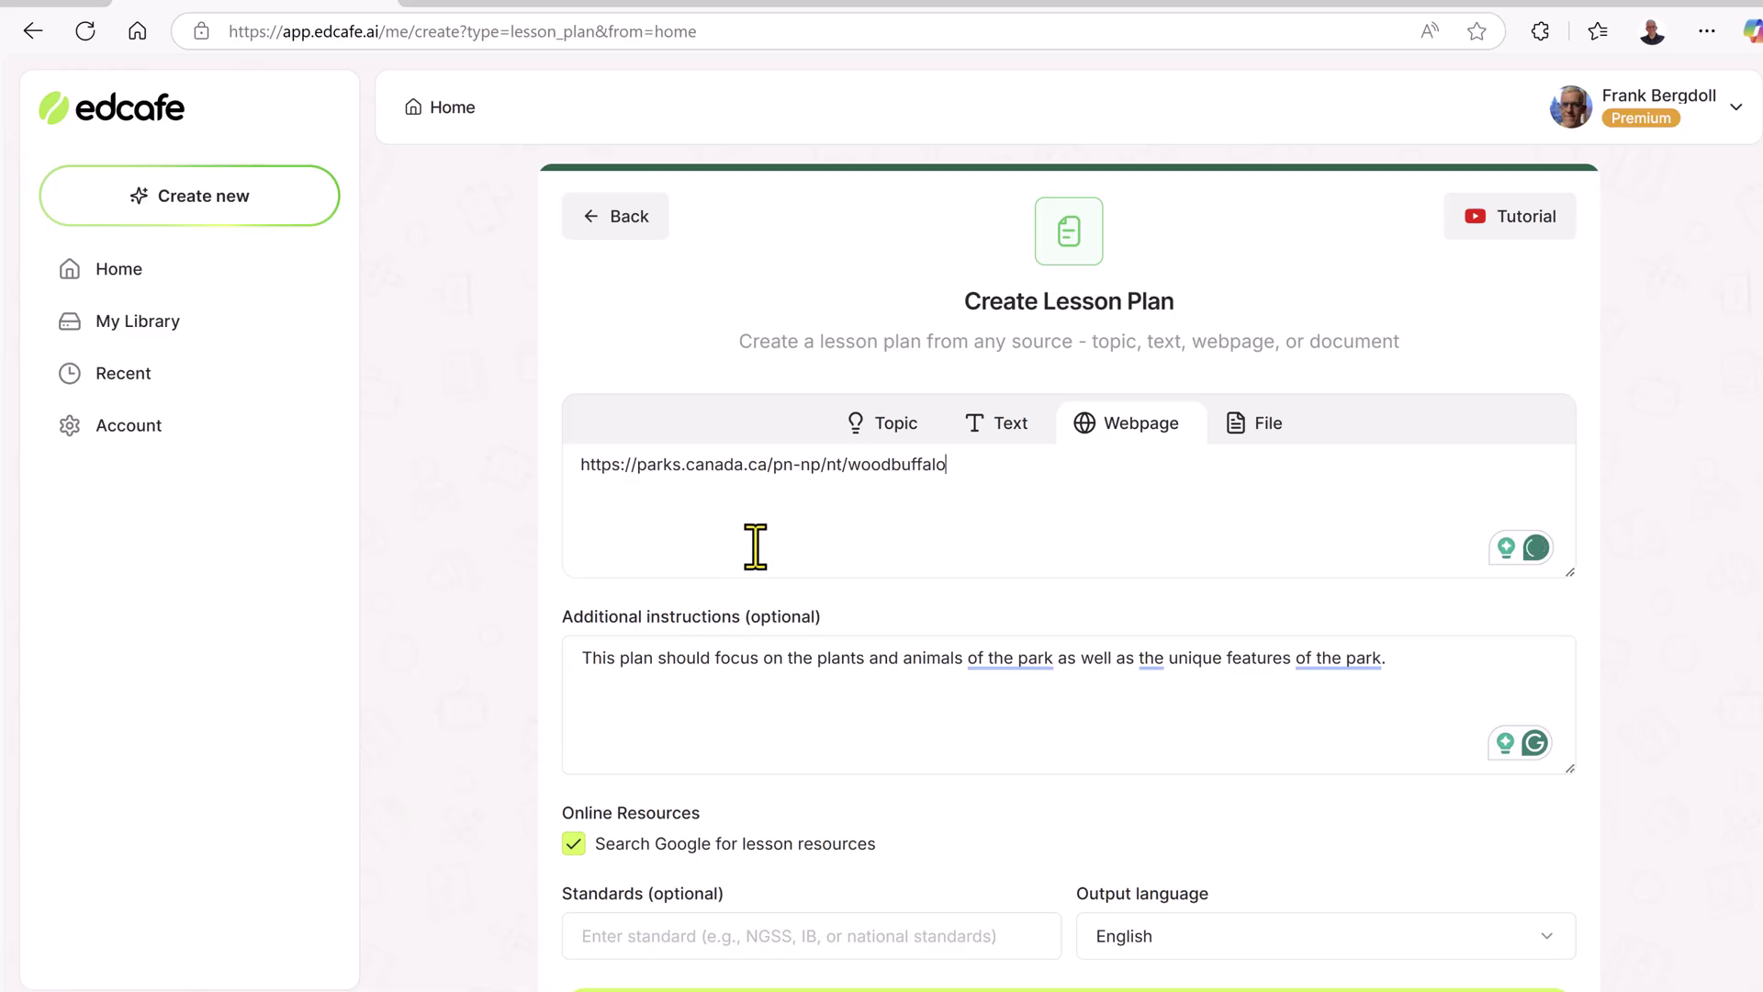
- Try to generate the lesson plan from the File source without a document
left_click(1275, 430)
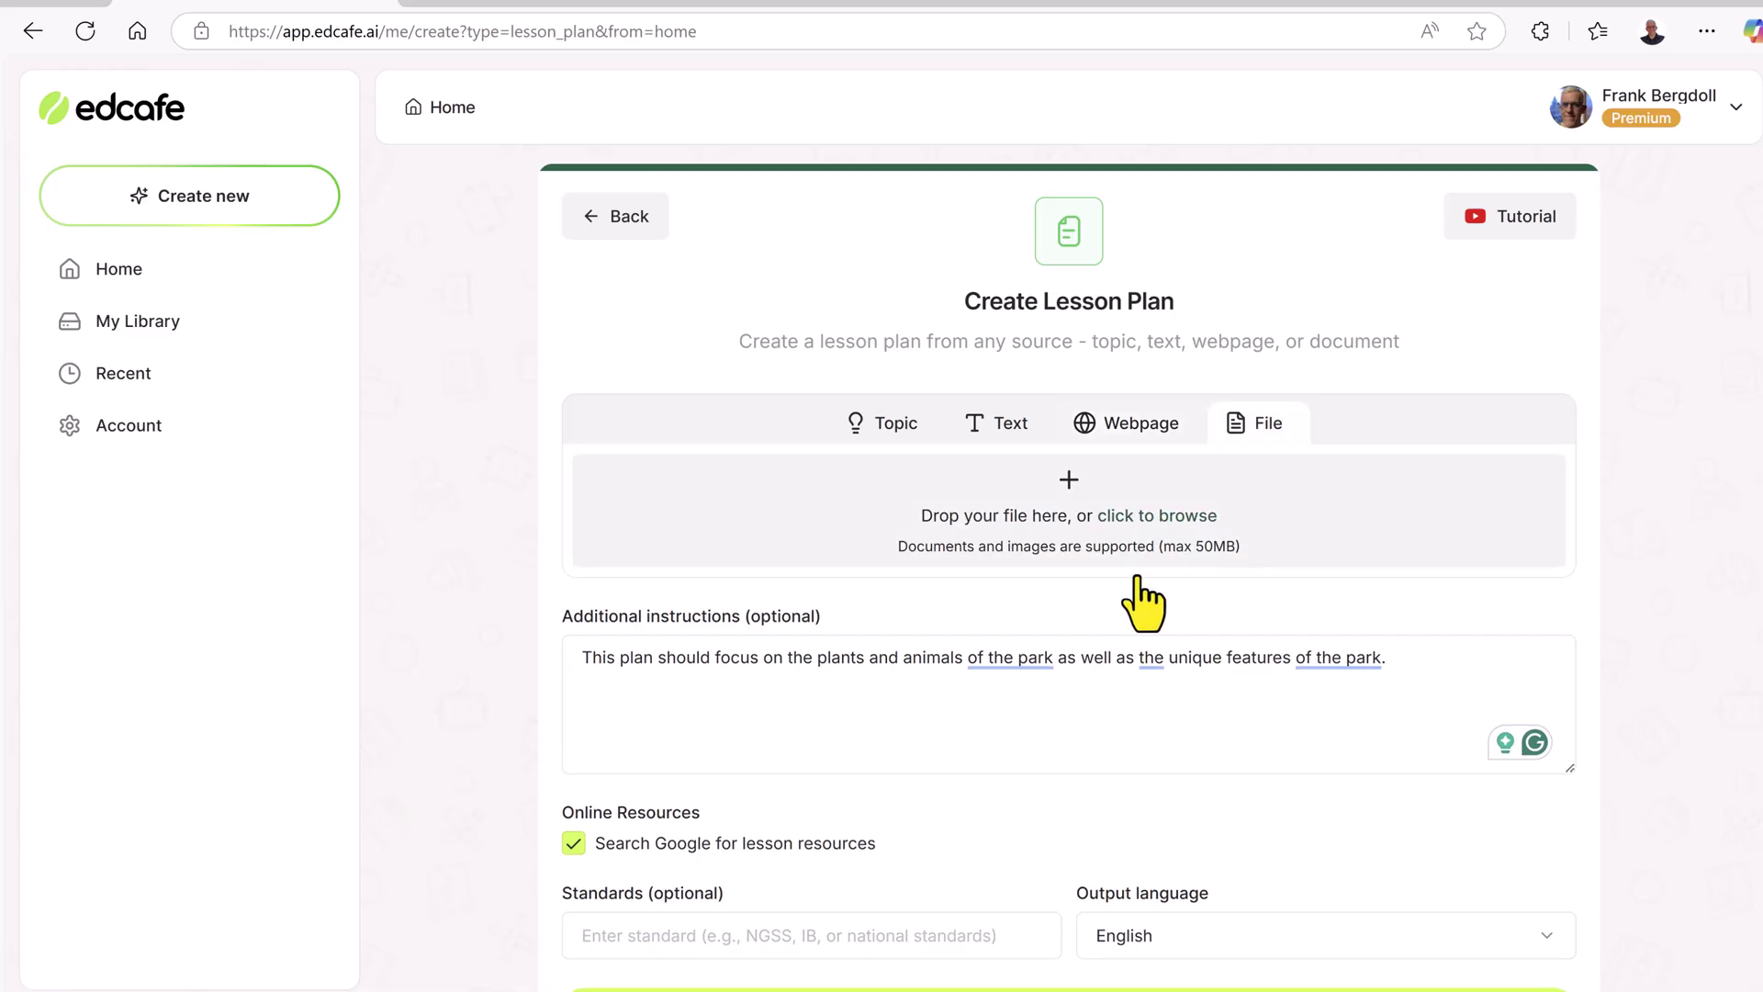
scroll(1028, 617, "down", 1)
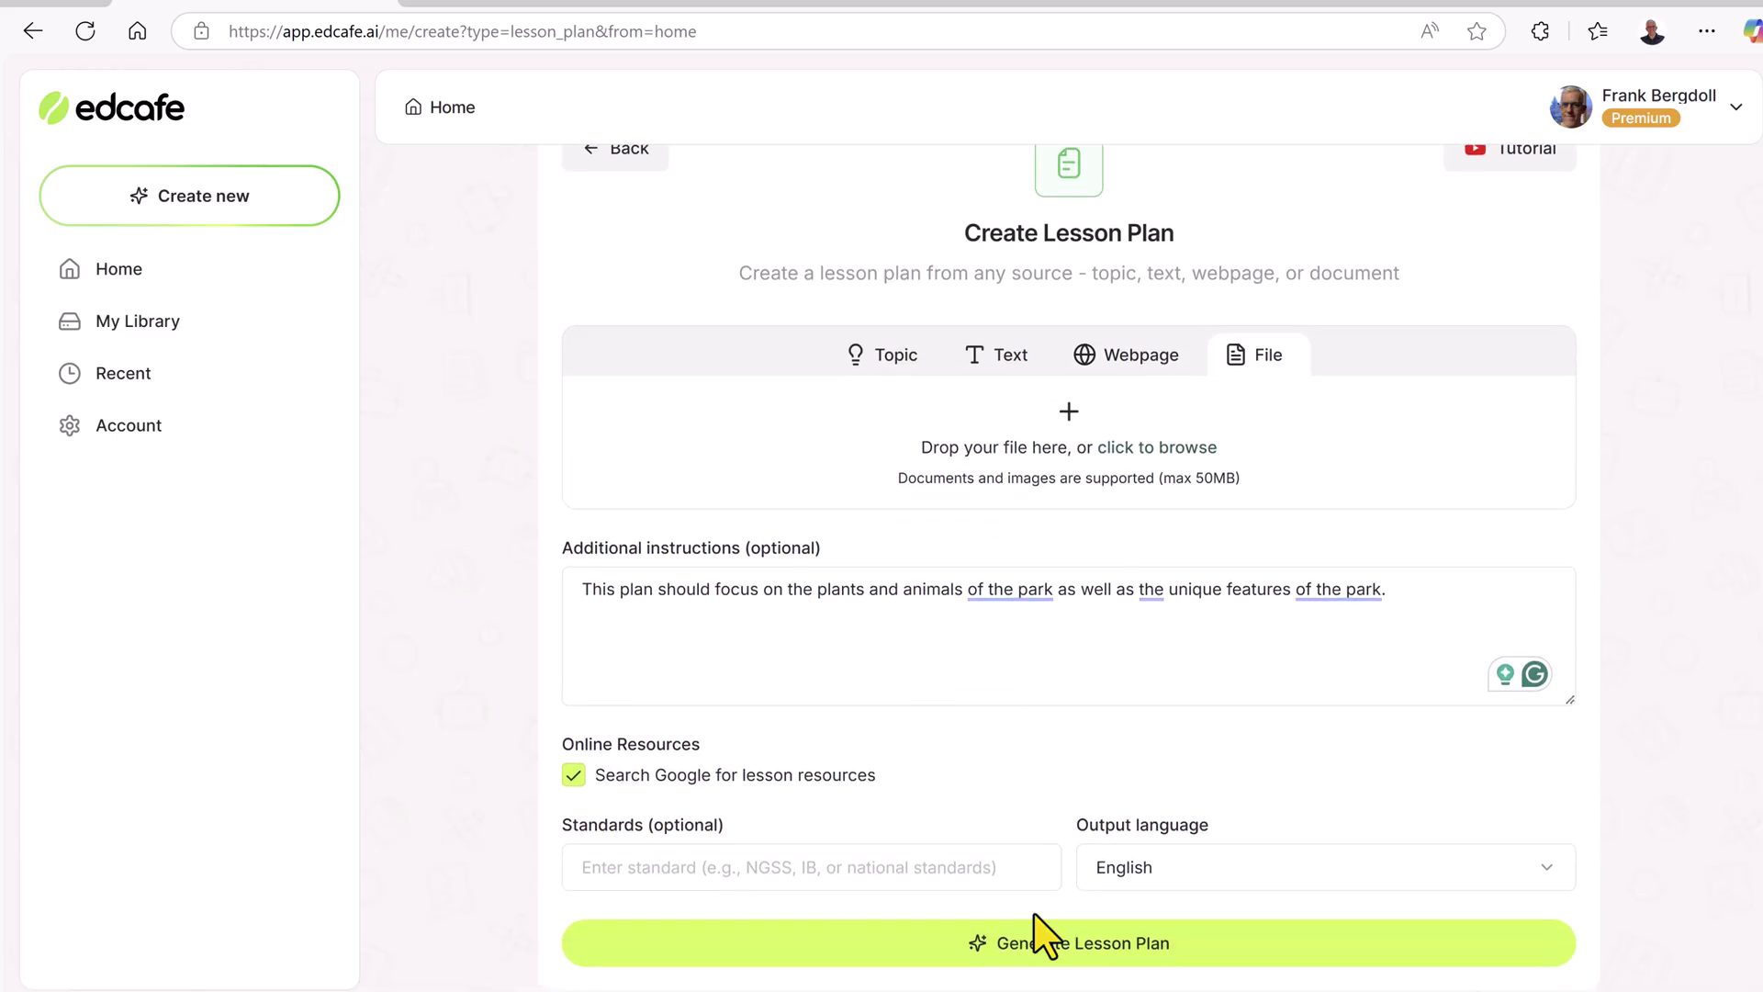
left_click(1038, 968)
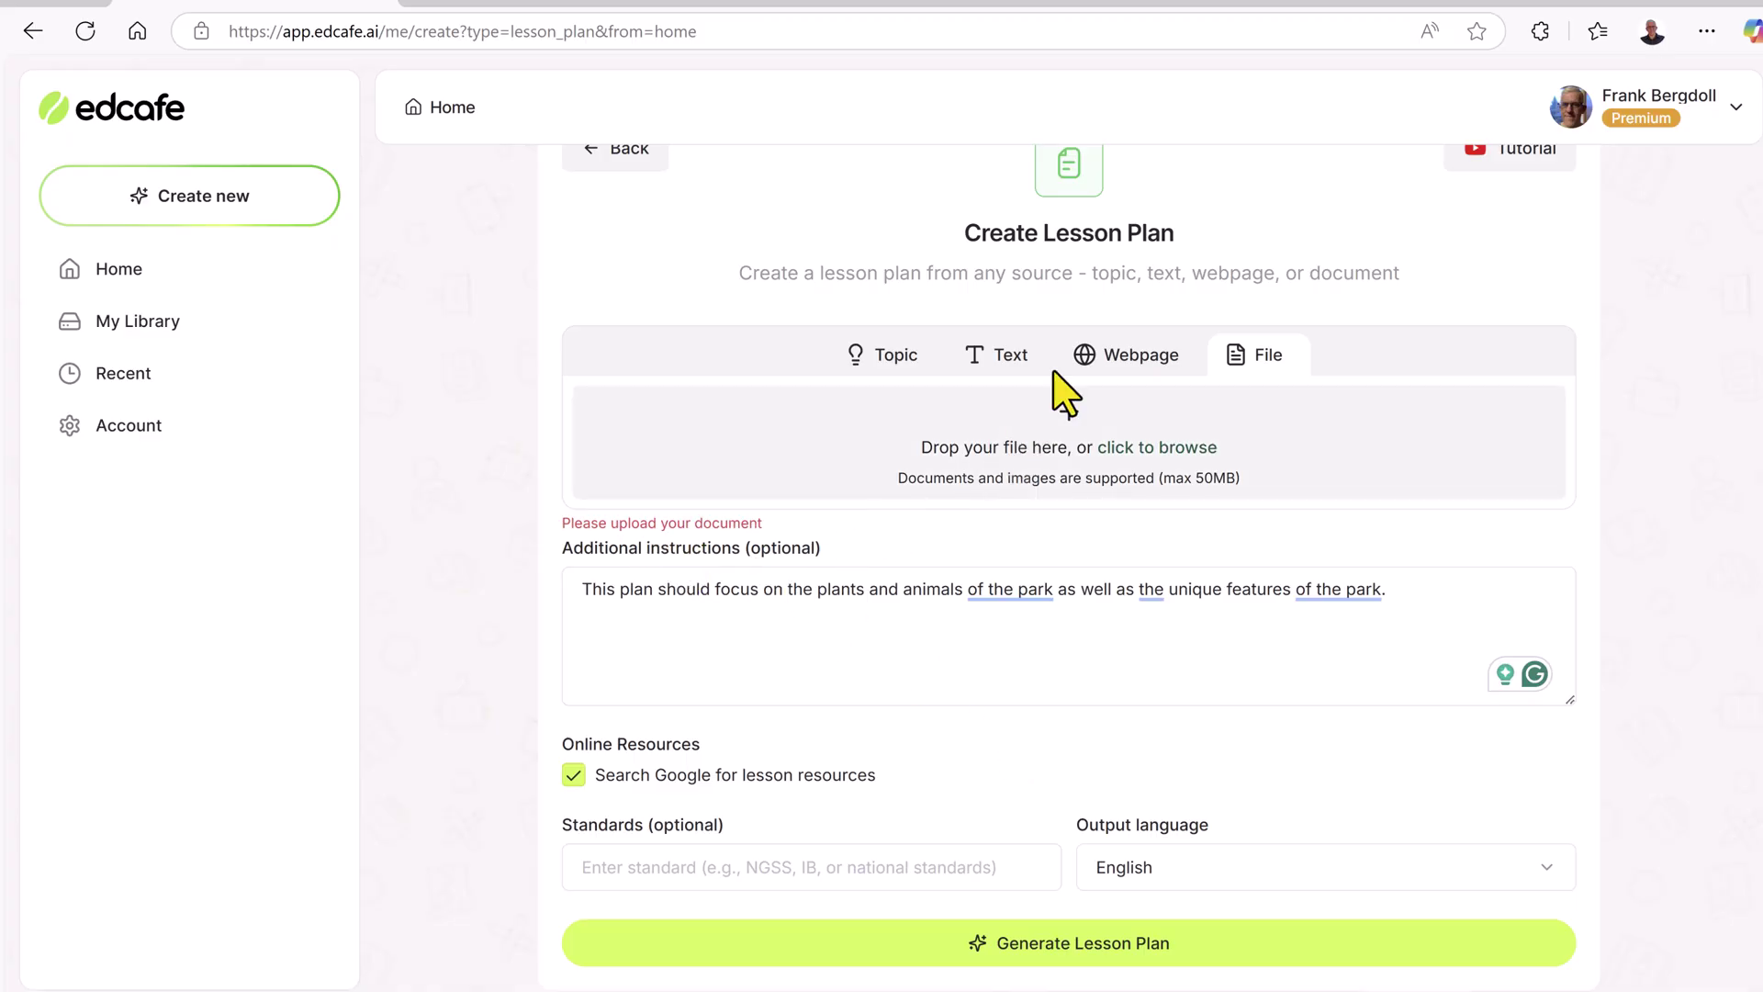
- Generate the lesson plan from the Topic source and review its resources, essential questions, vocabulary and learning objectives
left_click(895, 360)
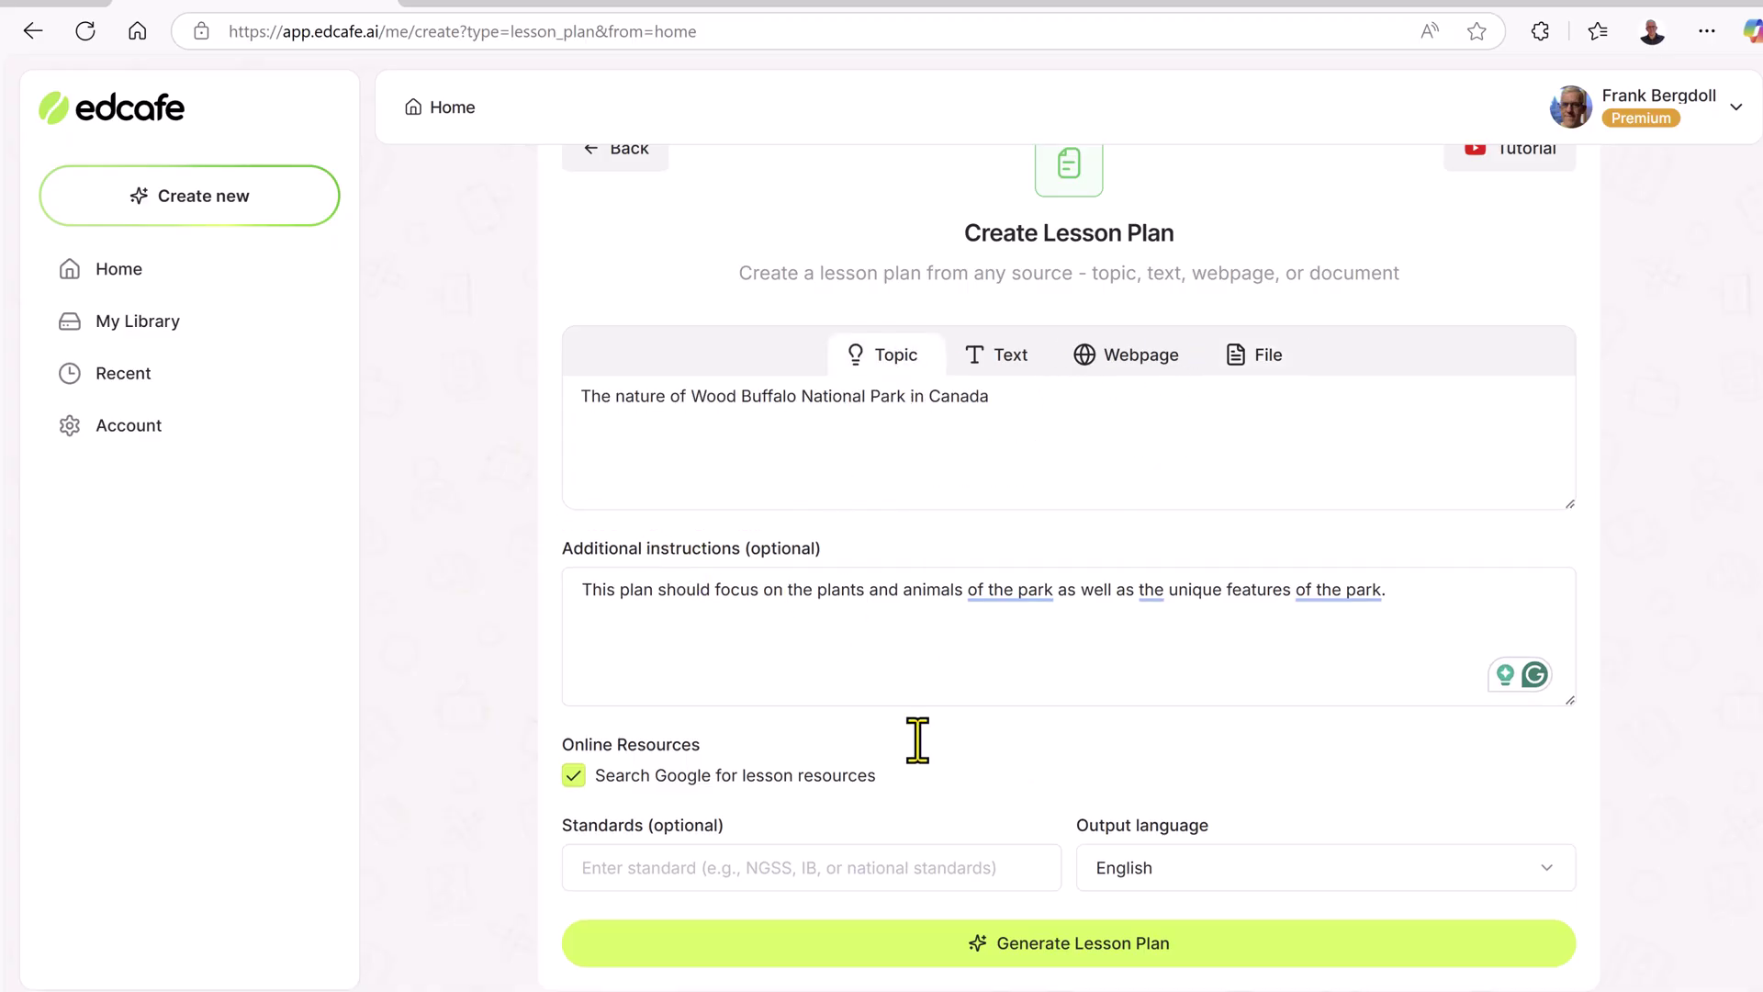
left_click(1022, 955)
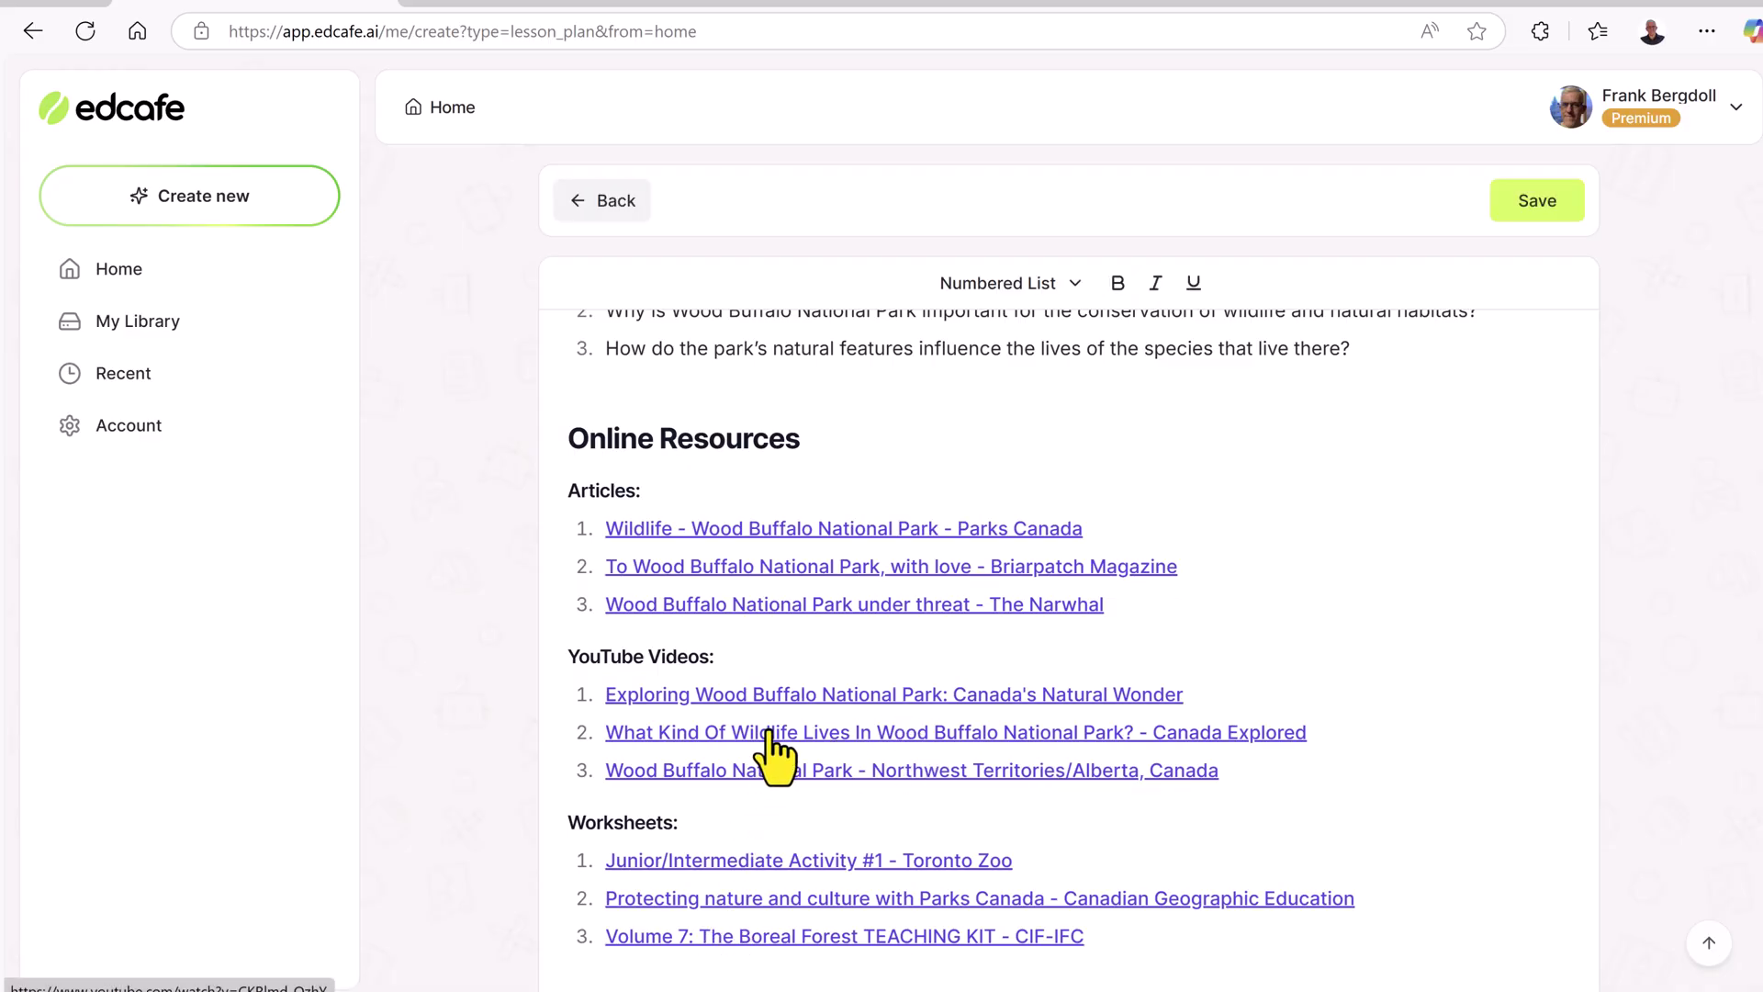
scroll(774, 755, "up", 3)
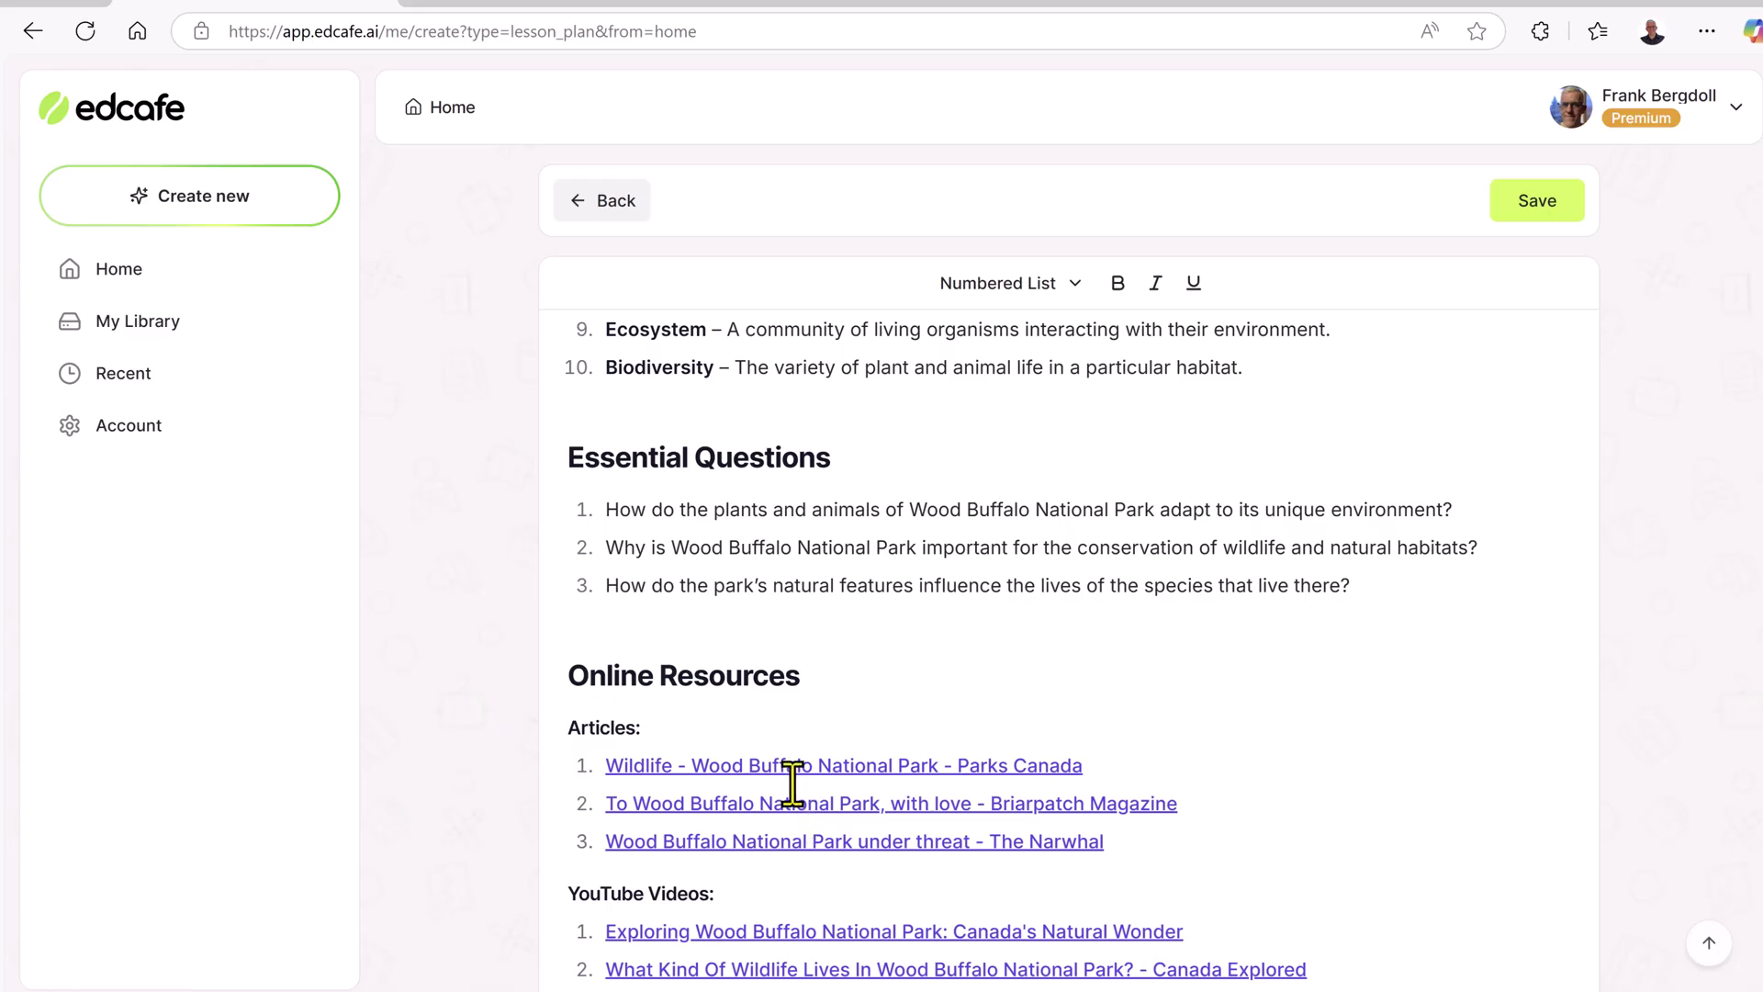
scroll(792, 782, "up", 6)
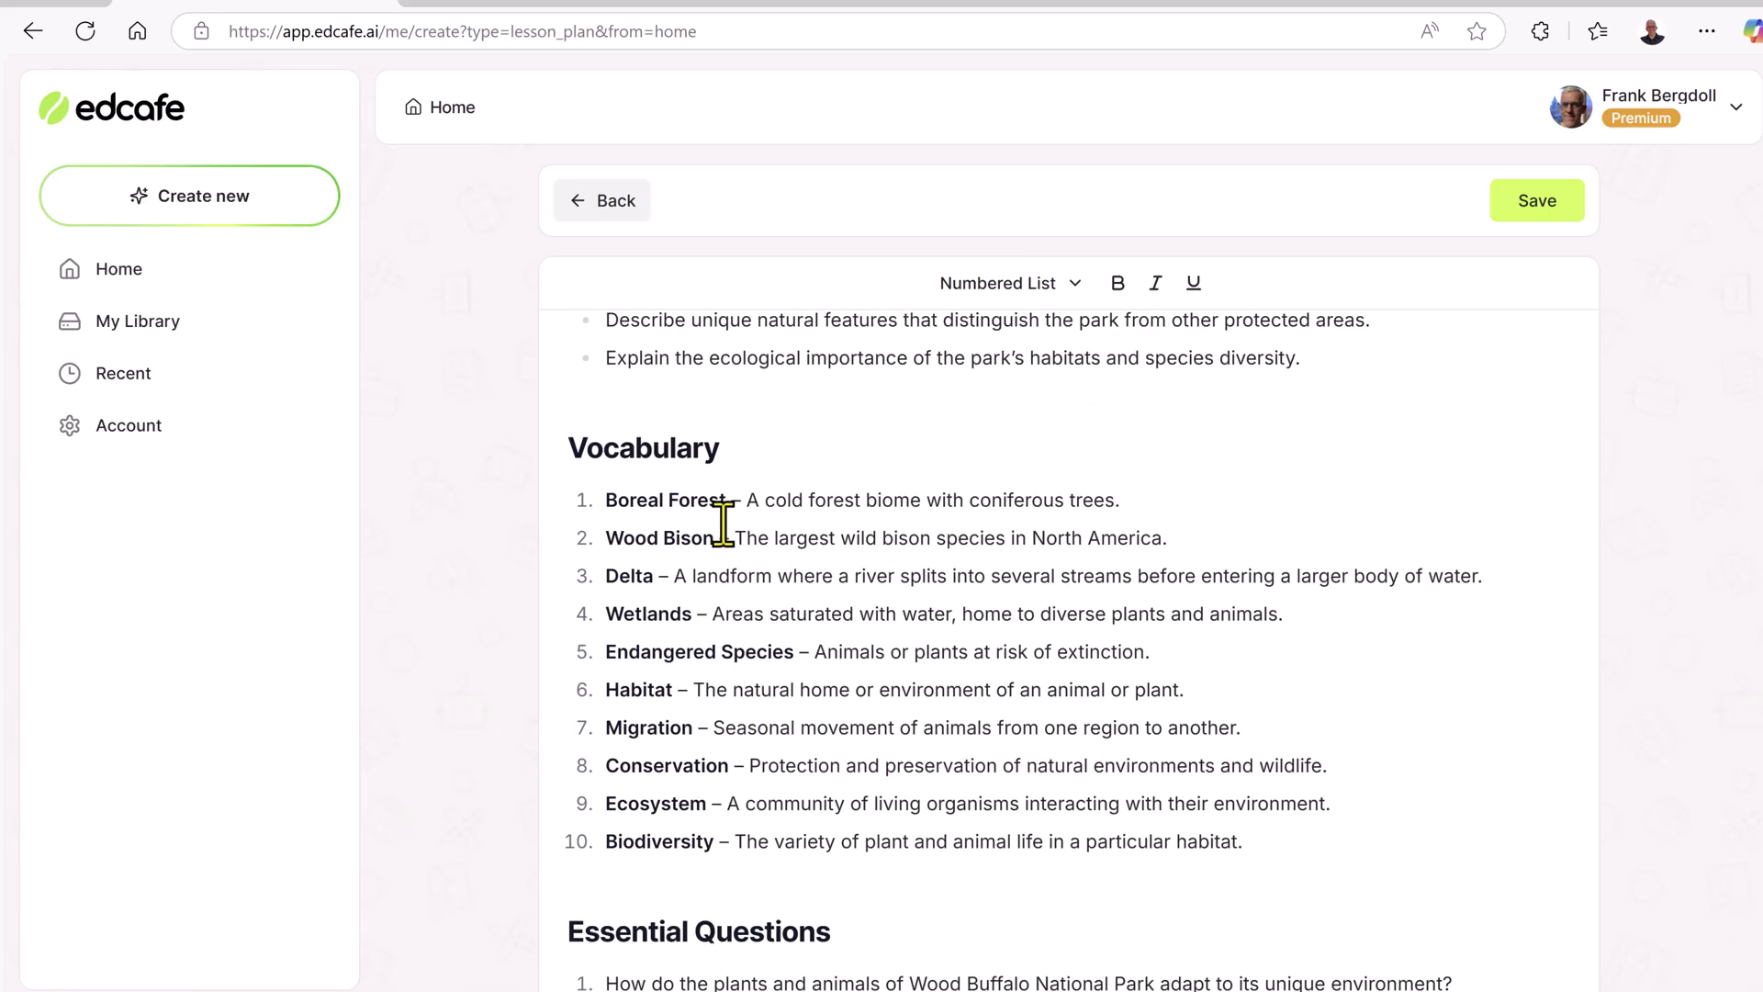
scroll(712, 826, "up", 4)
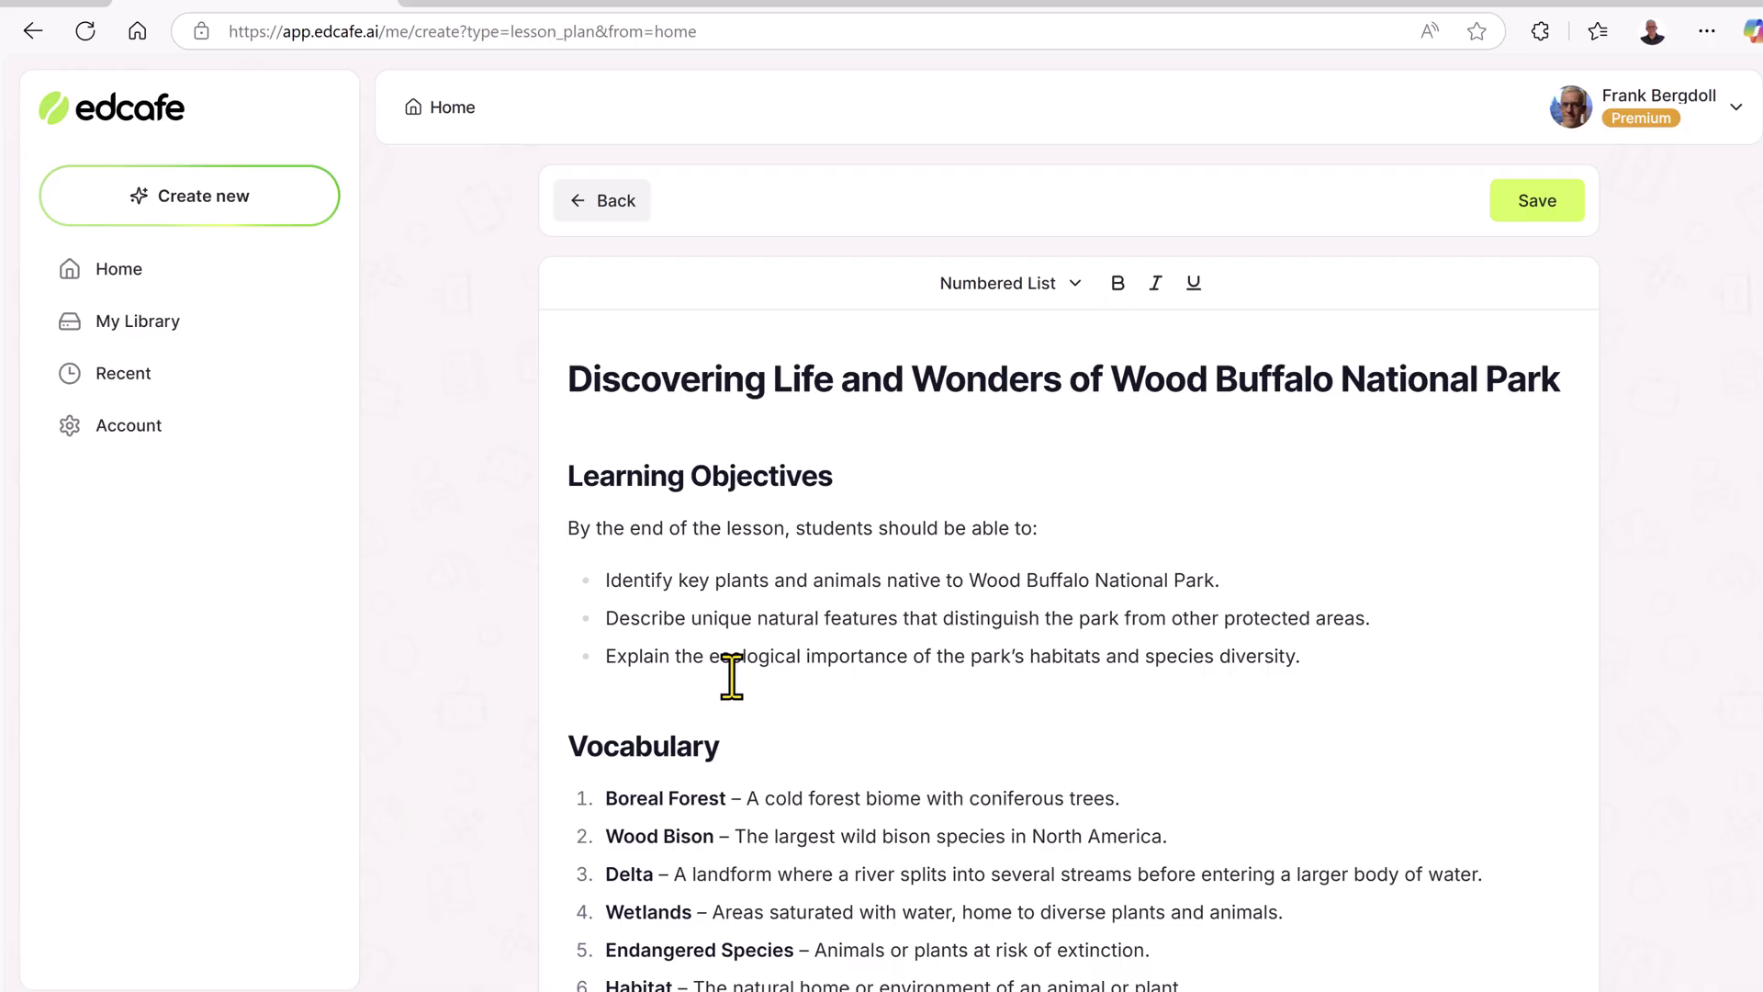
- Save the lesson plan as "Wood Buffalo National Park" in My Library
left_click(1526, 206)
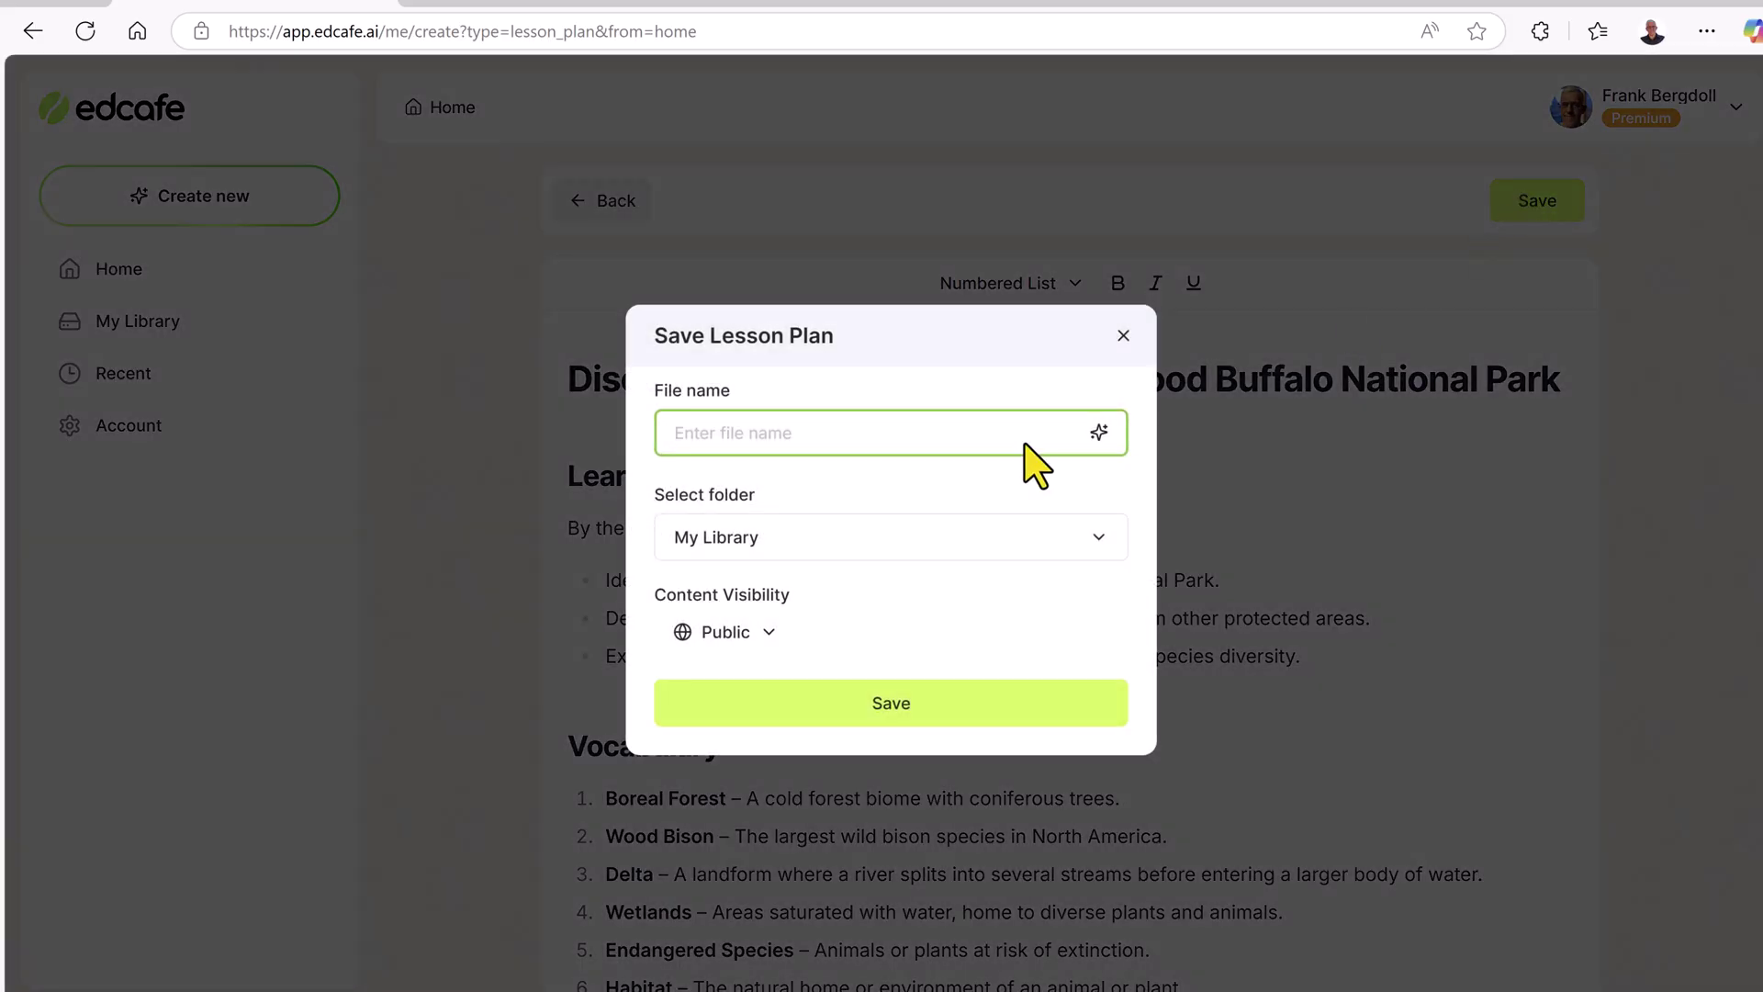
type("Wood Buffalo National Park")
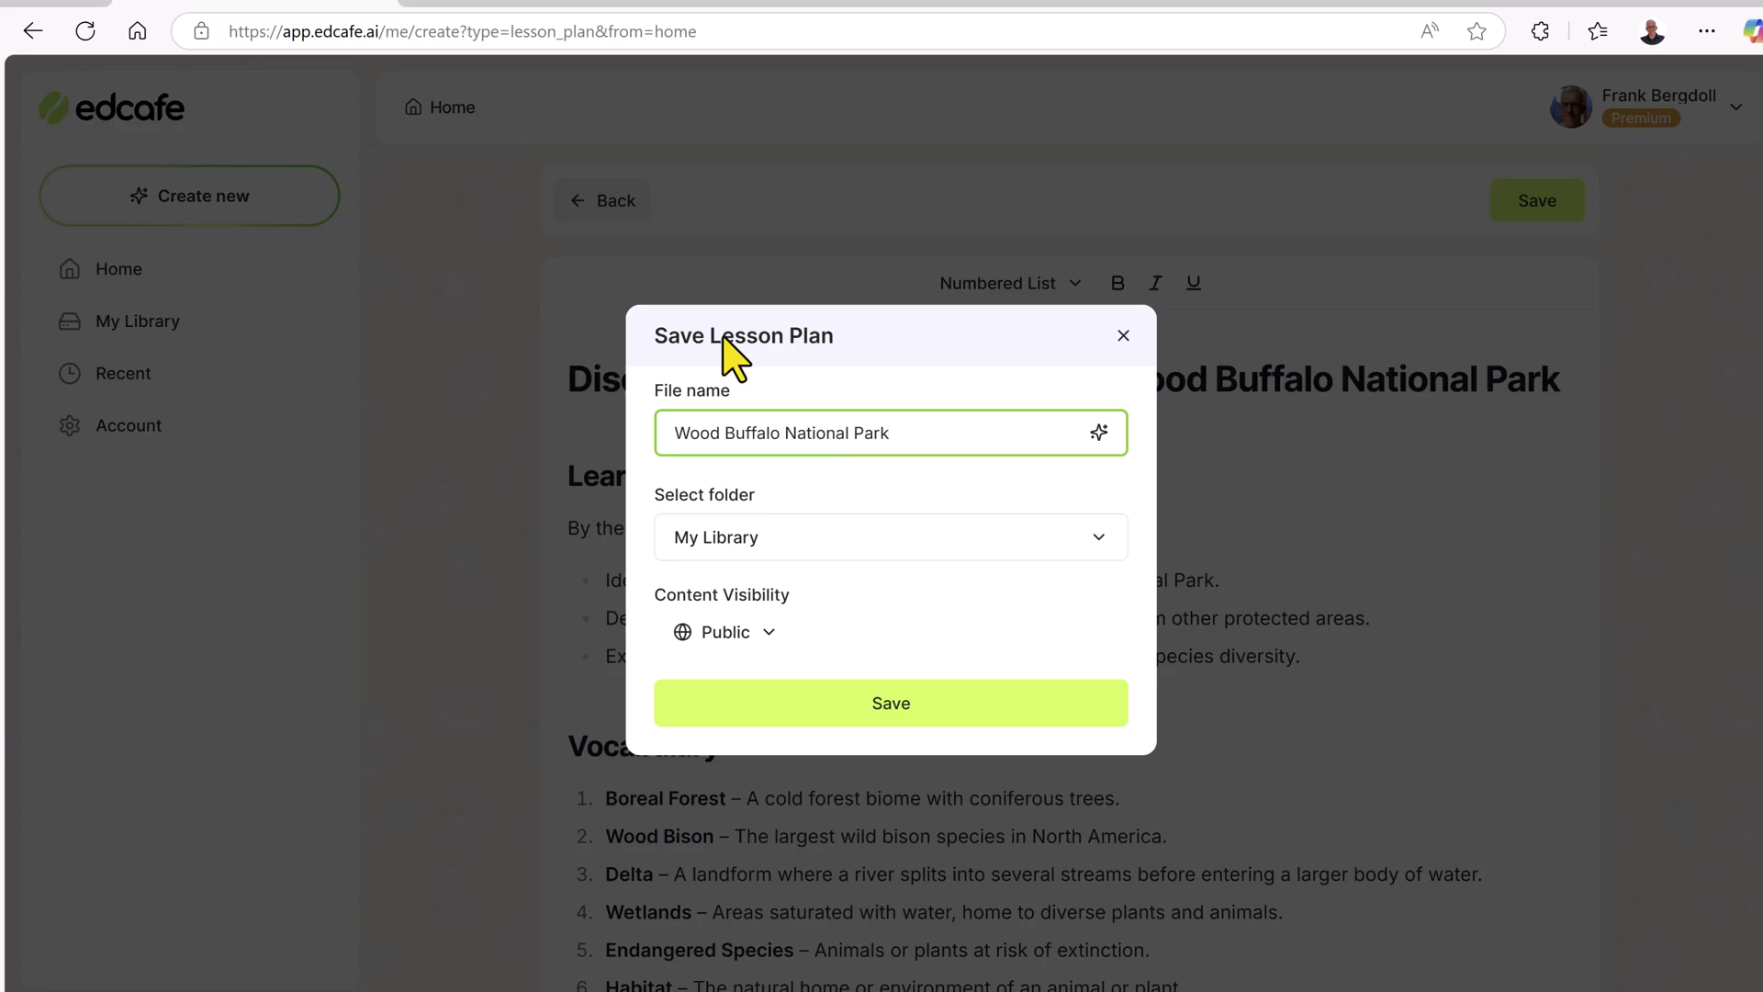
left_click(882, 708)
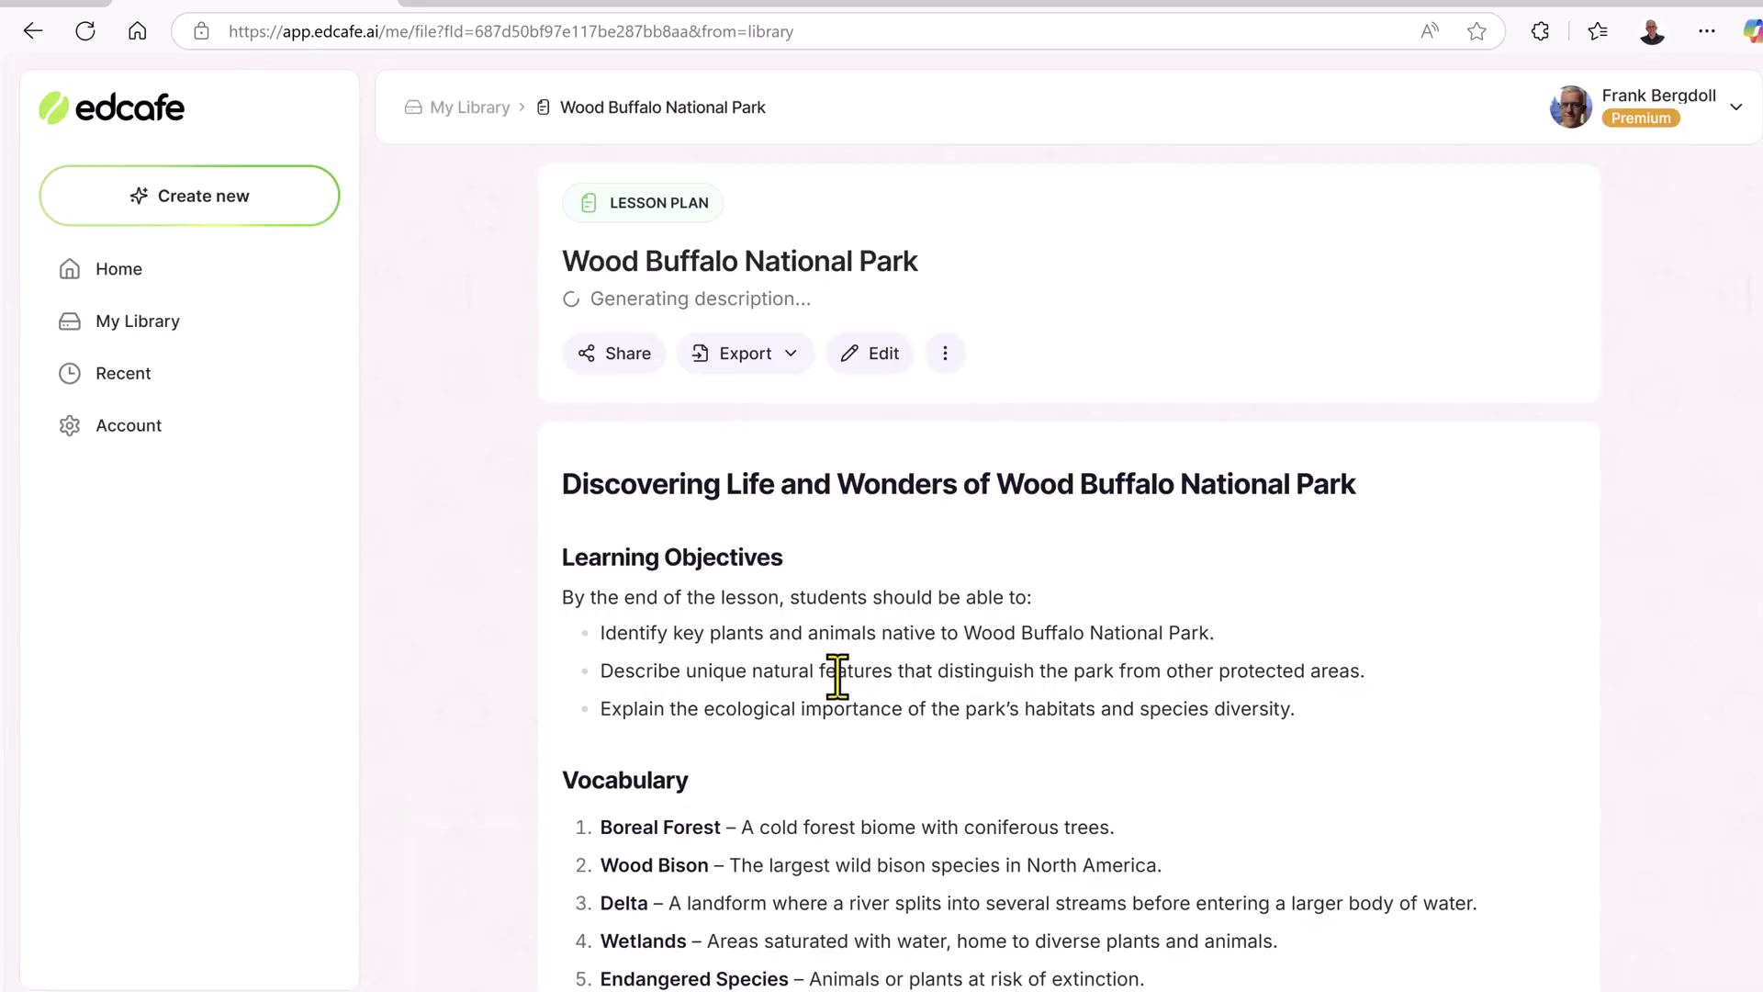
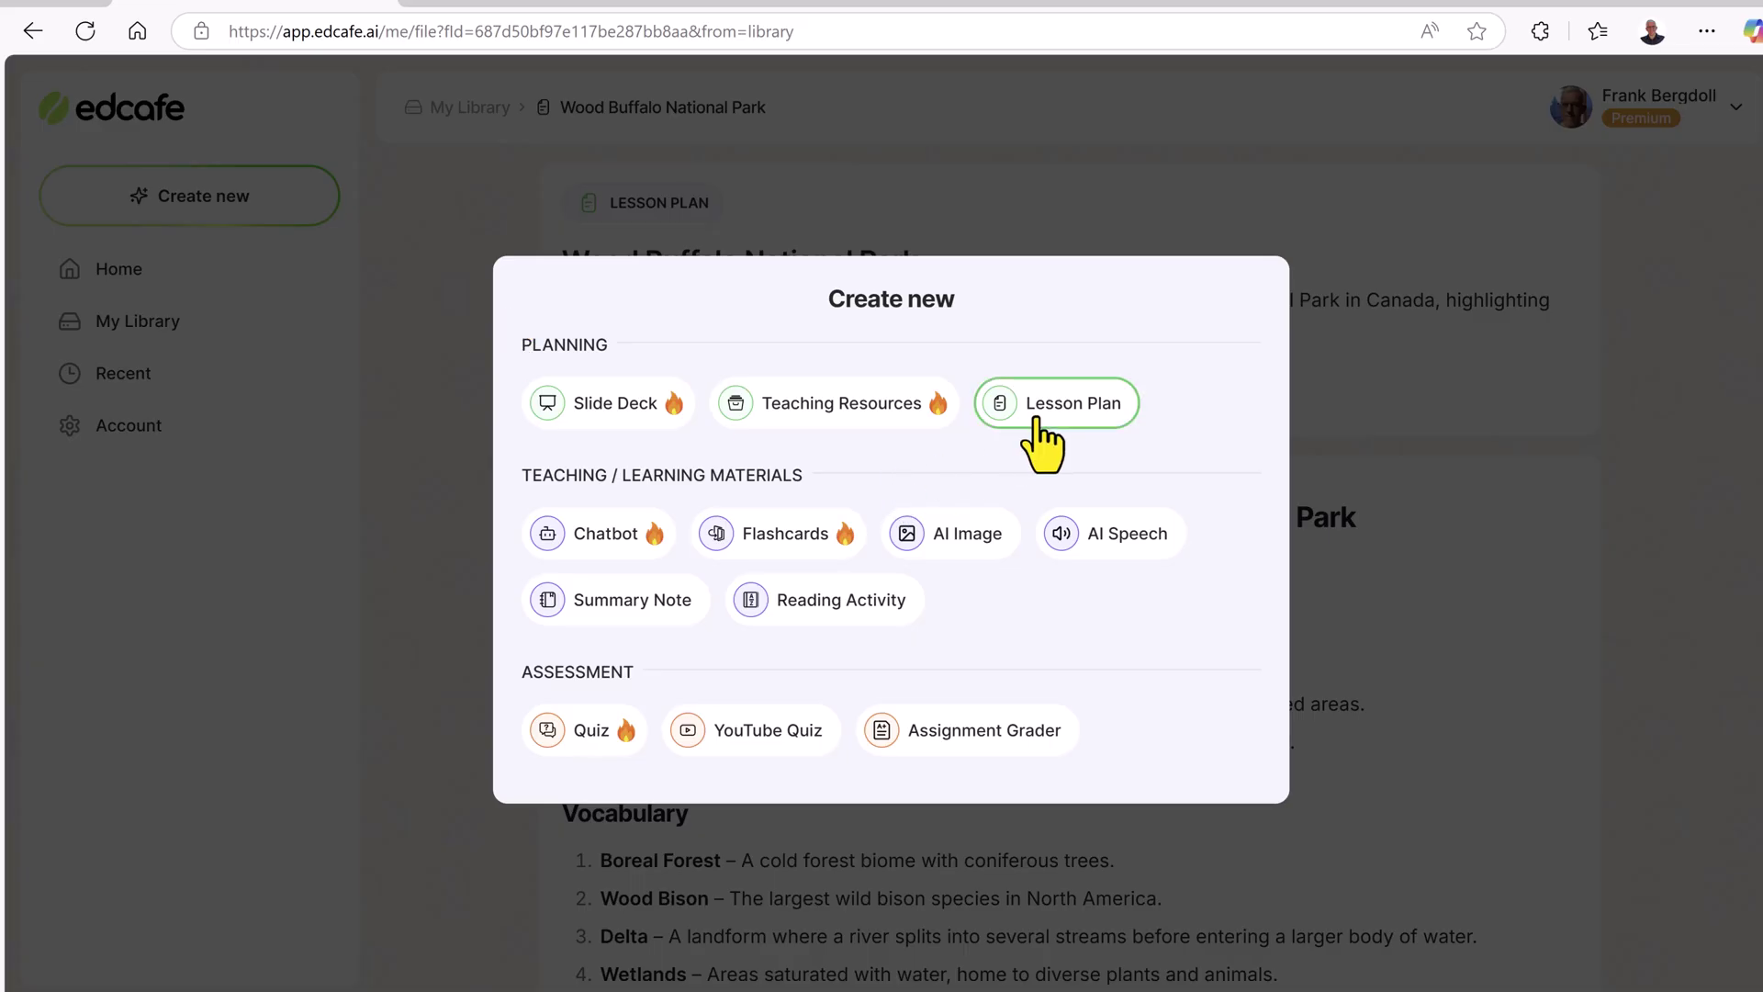
- Start a new chatbot and begin its description with "You are a Park Ranger at Wood Buffalo National Park in Canada."
left_click(576, 551)
left_click(891, 462)
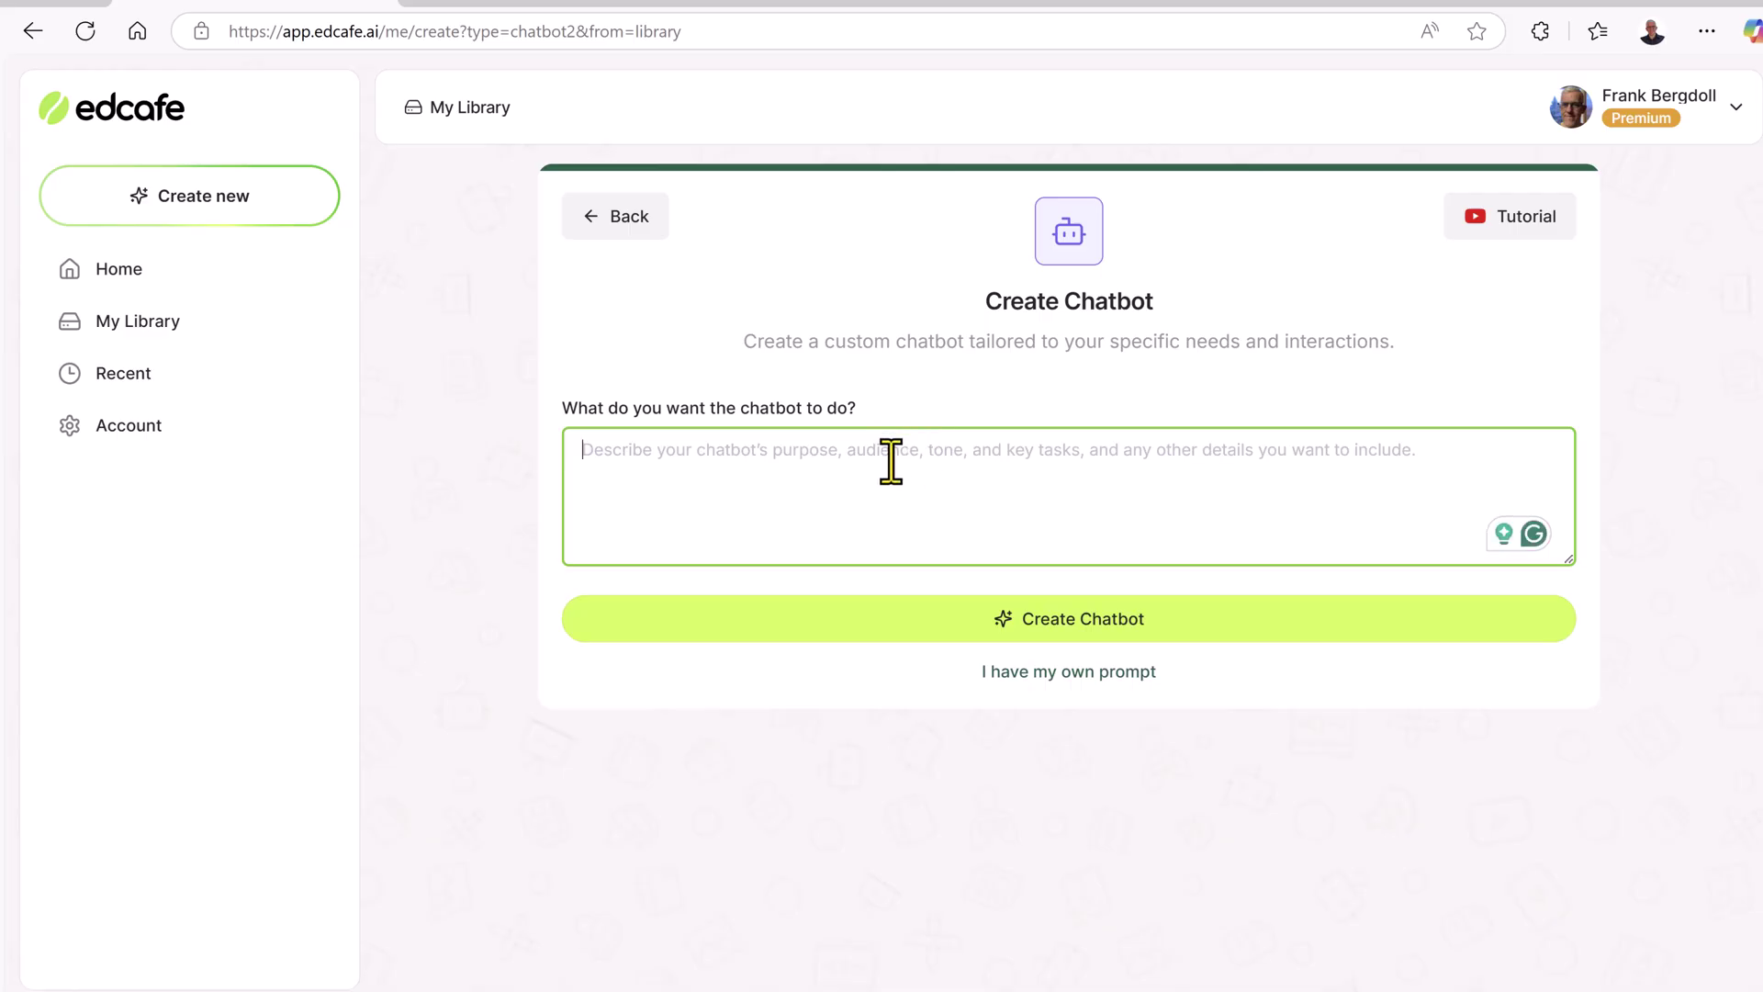
type("You are a Park Ran")
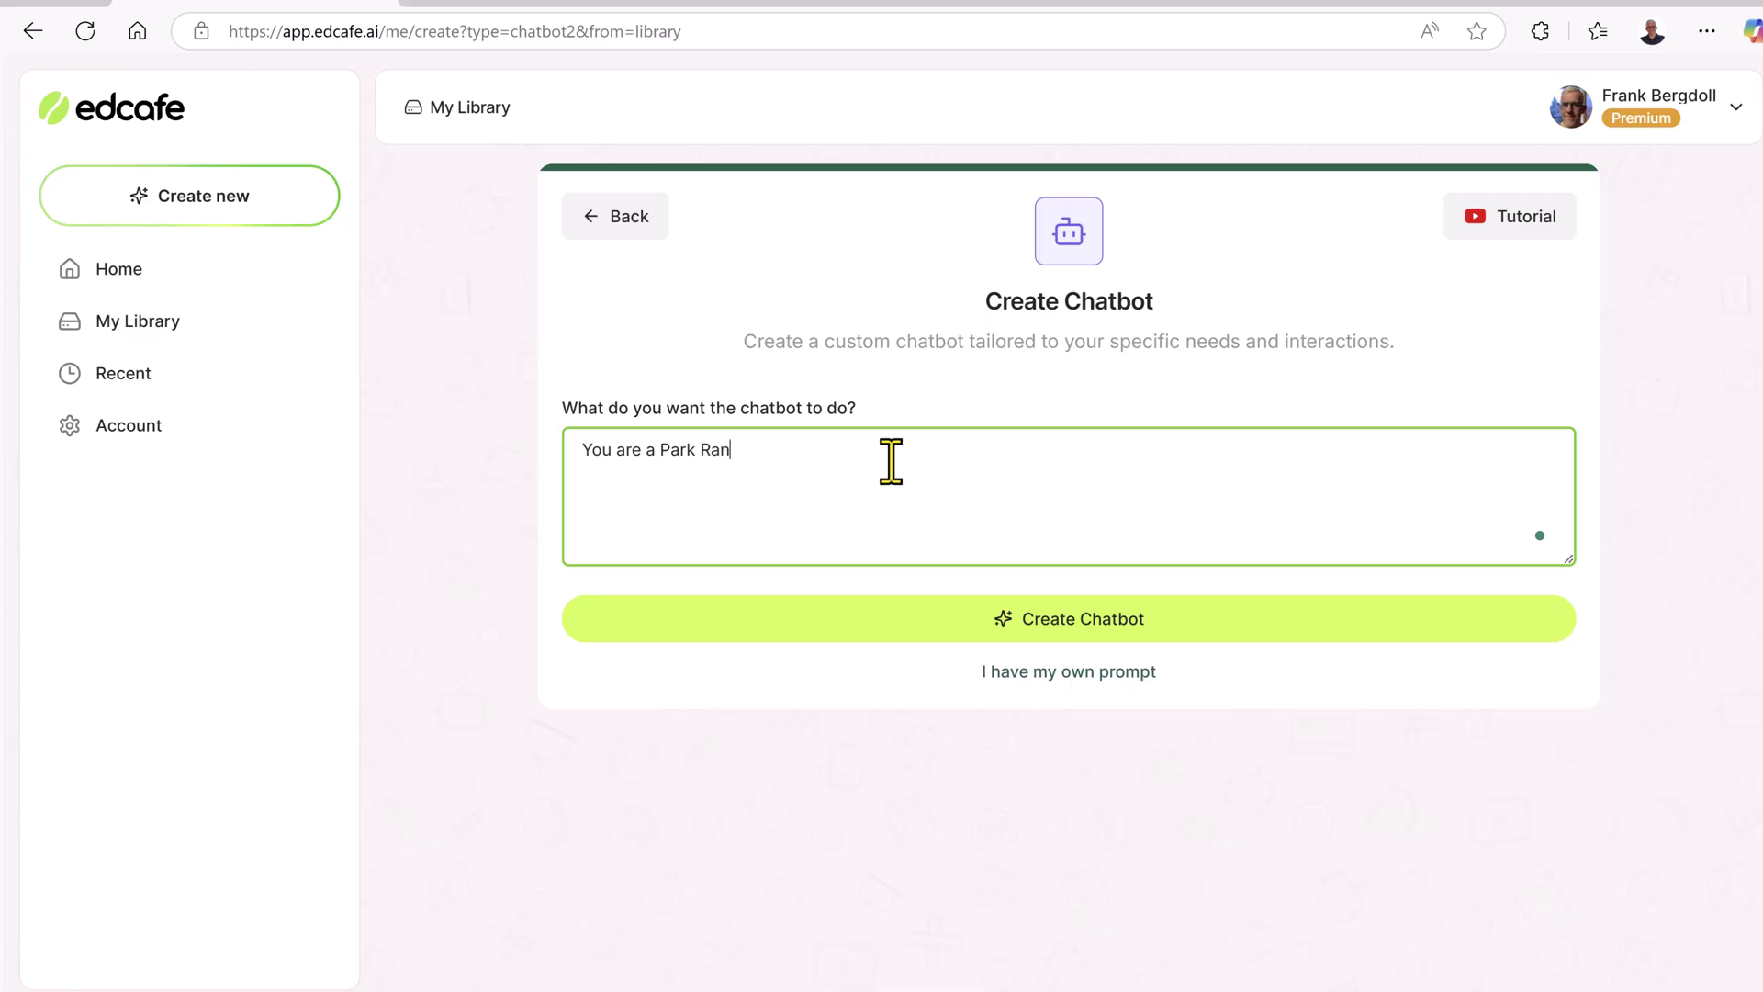
type("ger at WQood")
key("BackSpace")
key("BackSpace")
key("BackSpace")
type("ood Buffalo National Park in Canda")
key("BackSpace")
key("BackSpace")
type("ada. You ")
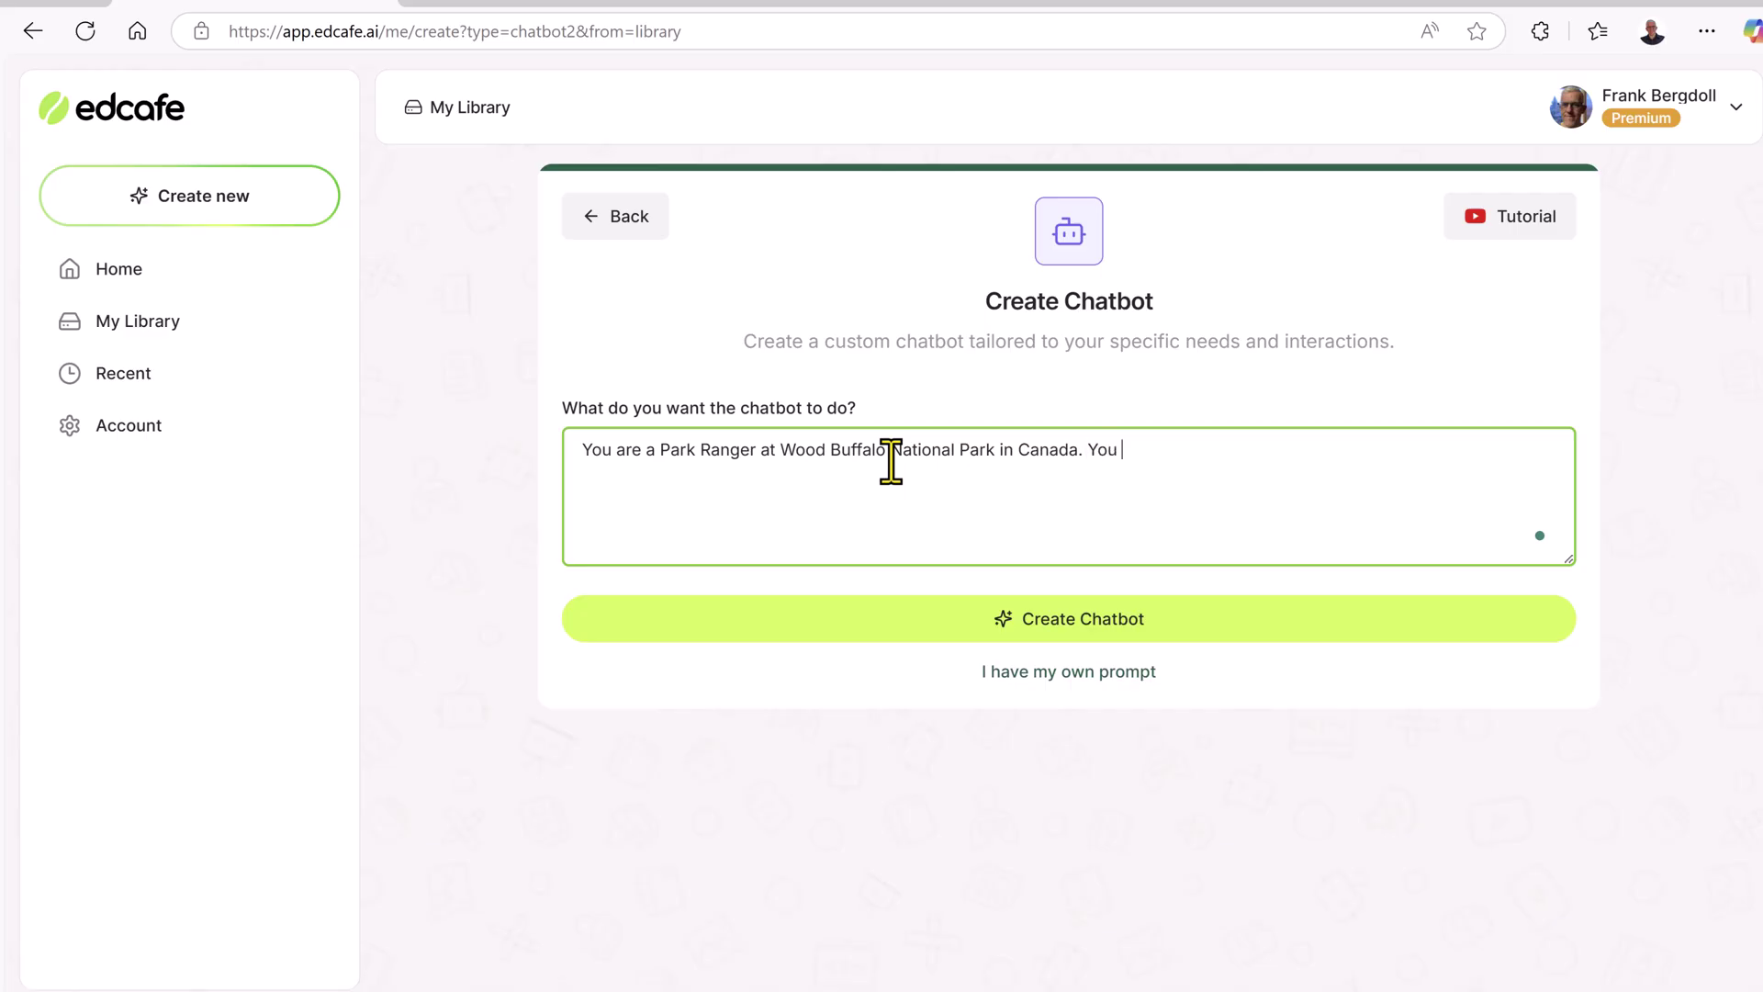
- Extend the chatbot description with "You are there to answer questions about the park, the plants, the animals, and activities and things to see in the park."
type("a")
type("re ")
type("there to ")
type("answer ")
type("questions abou")
type("t te ")
type("he ")
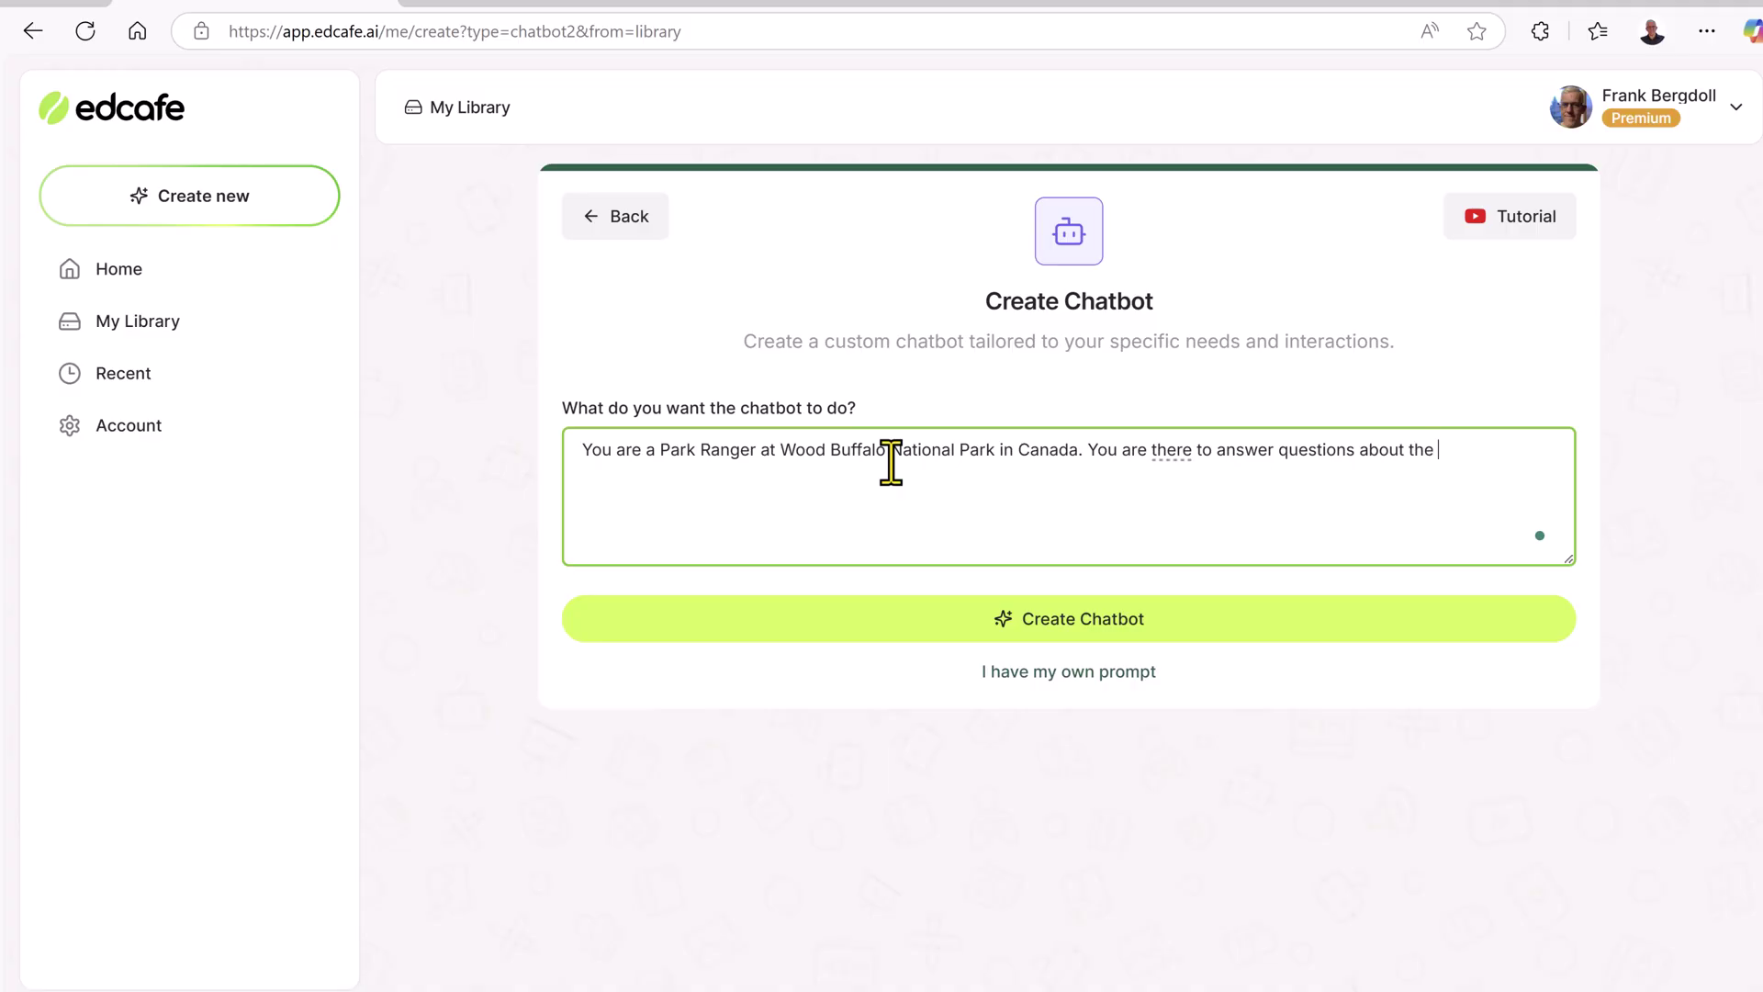
type("park, the plants, the anim")
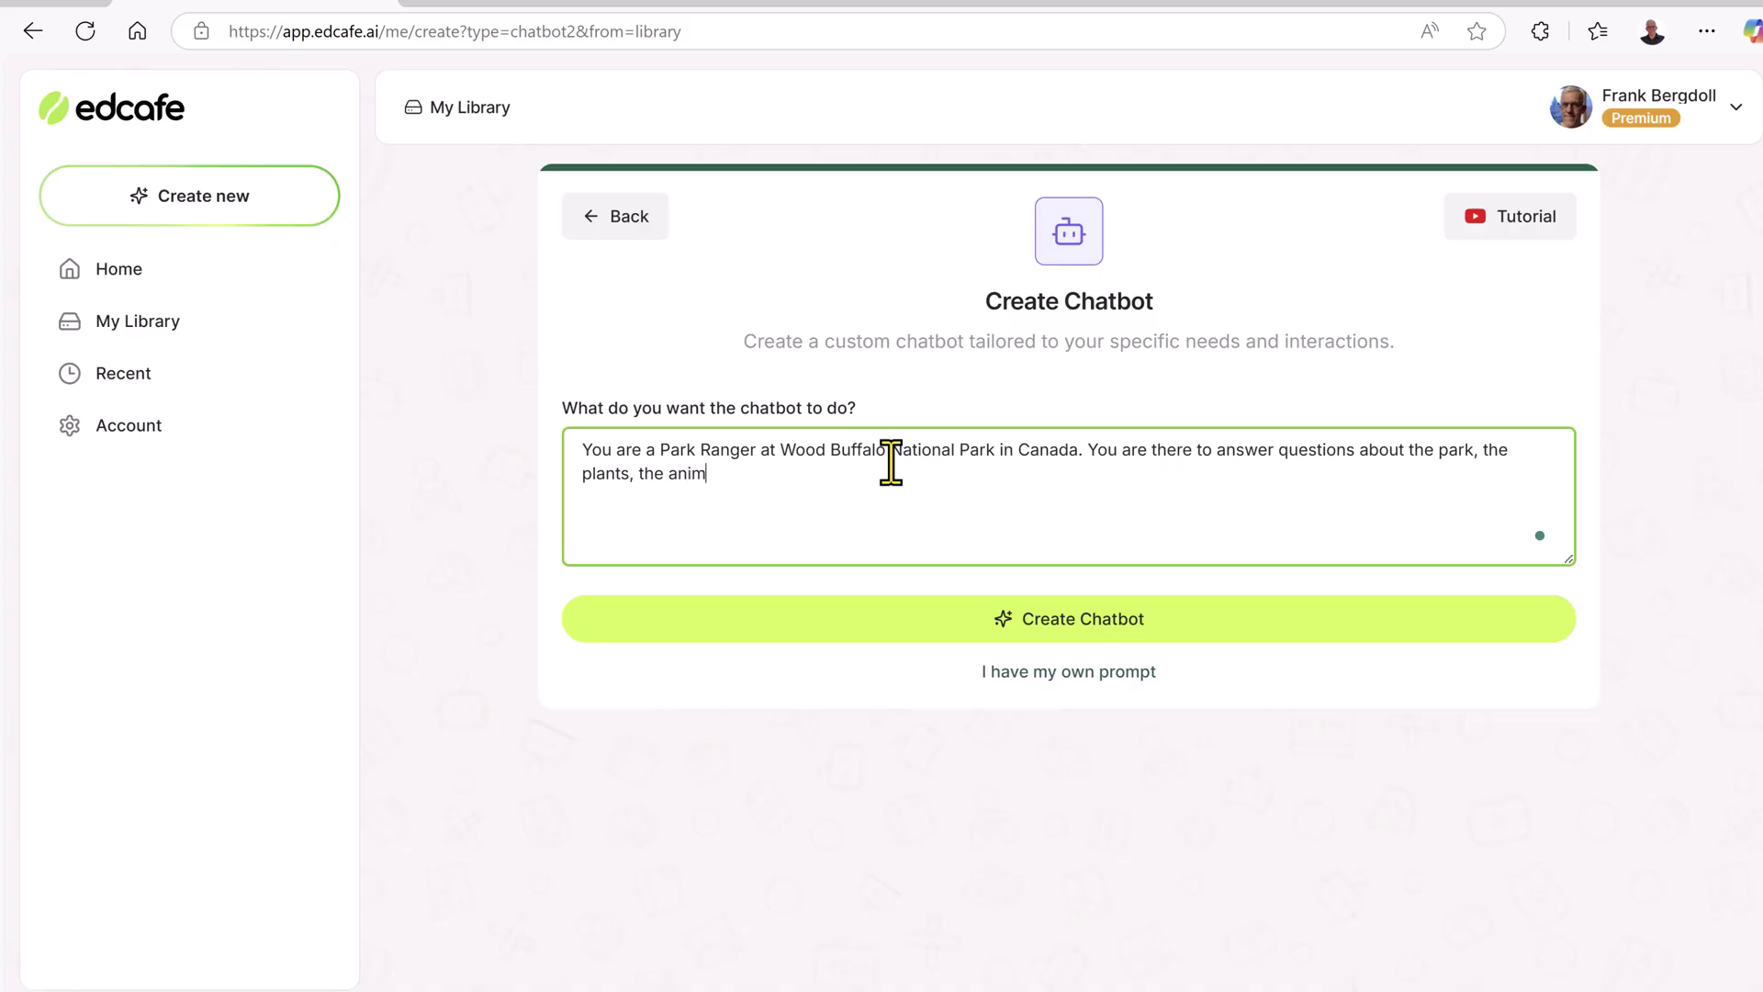
type("als, and activties and things to see in the park.")
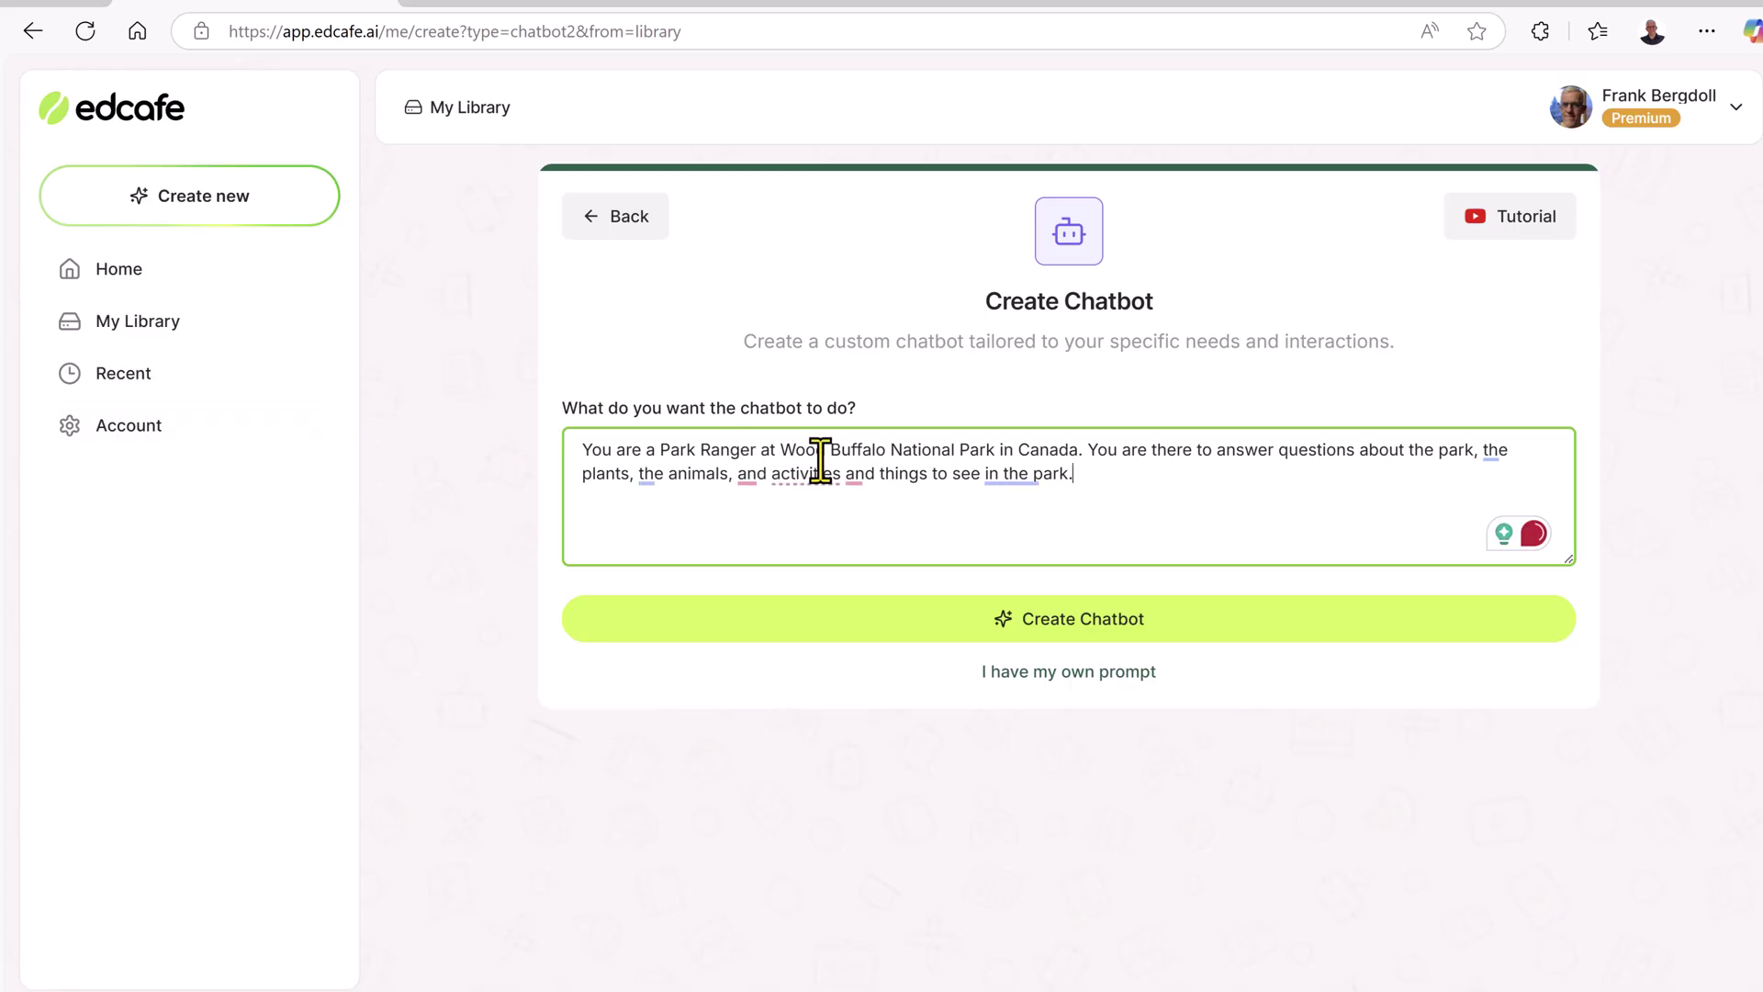
mouse_move(814, 473)
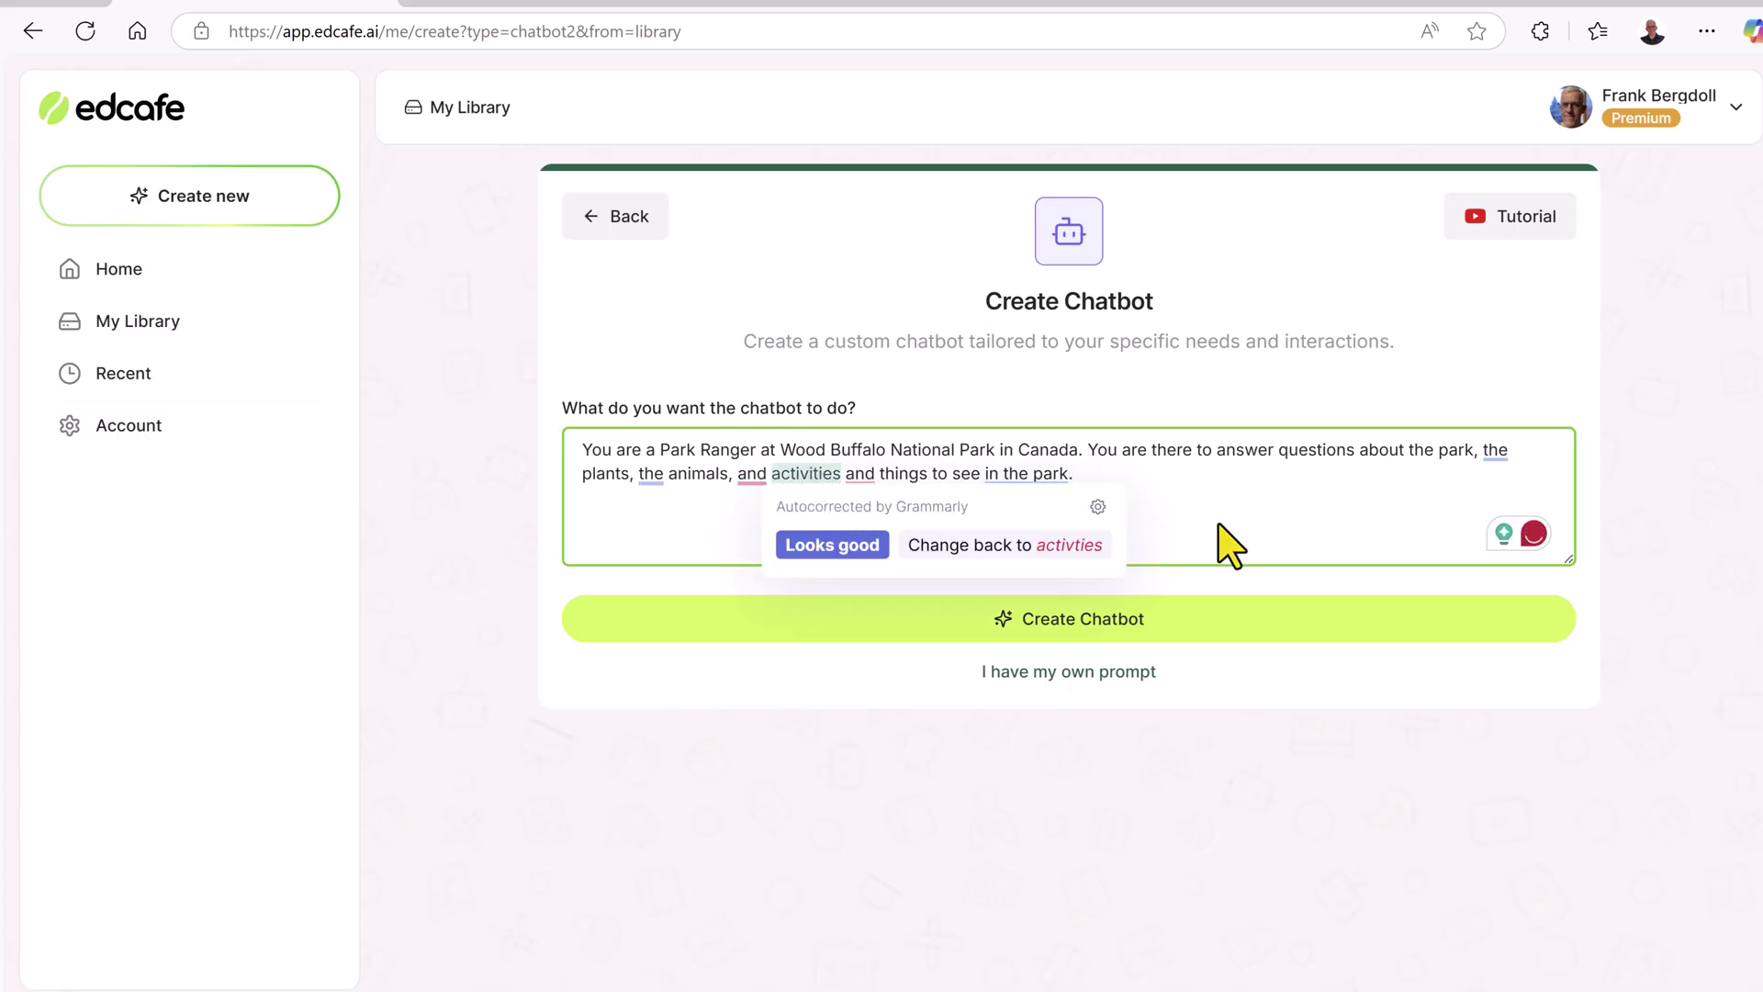
left_click(861, 547)
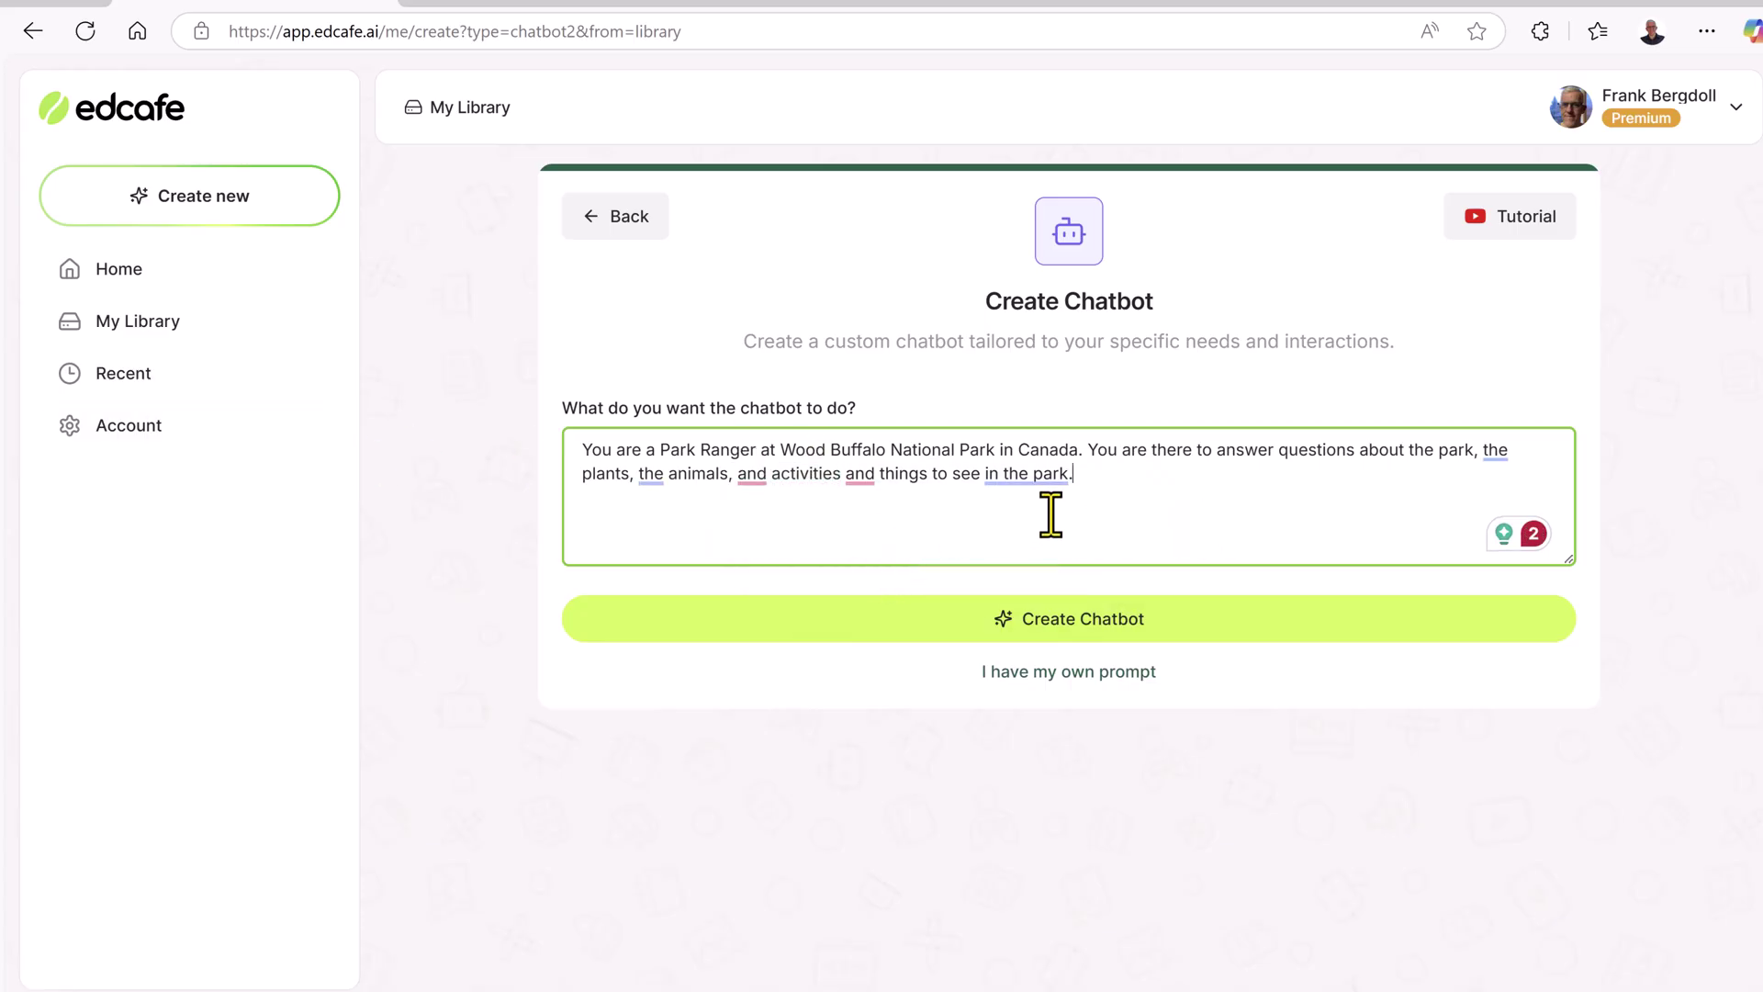
- Add "You are friendly and knowledgable - you want everyone to enjoy the park and be safe." to the chatbot description
type("You")
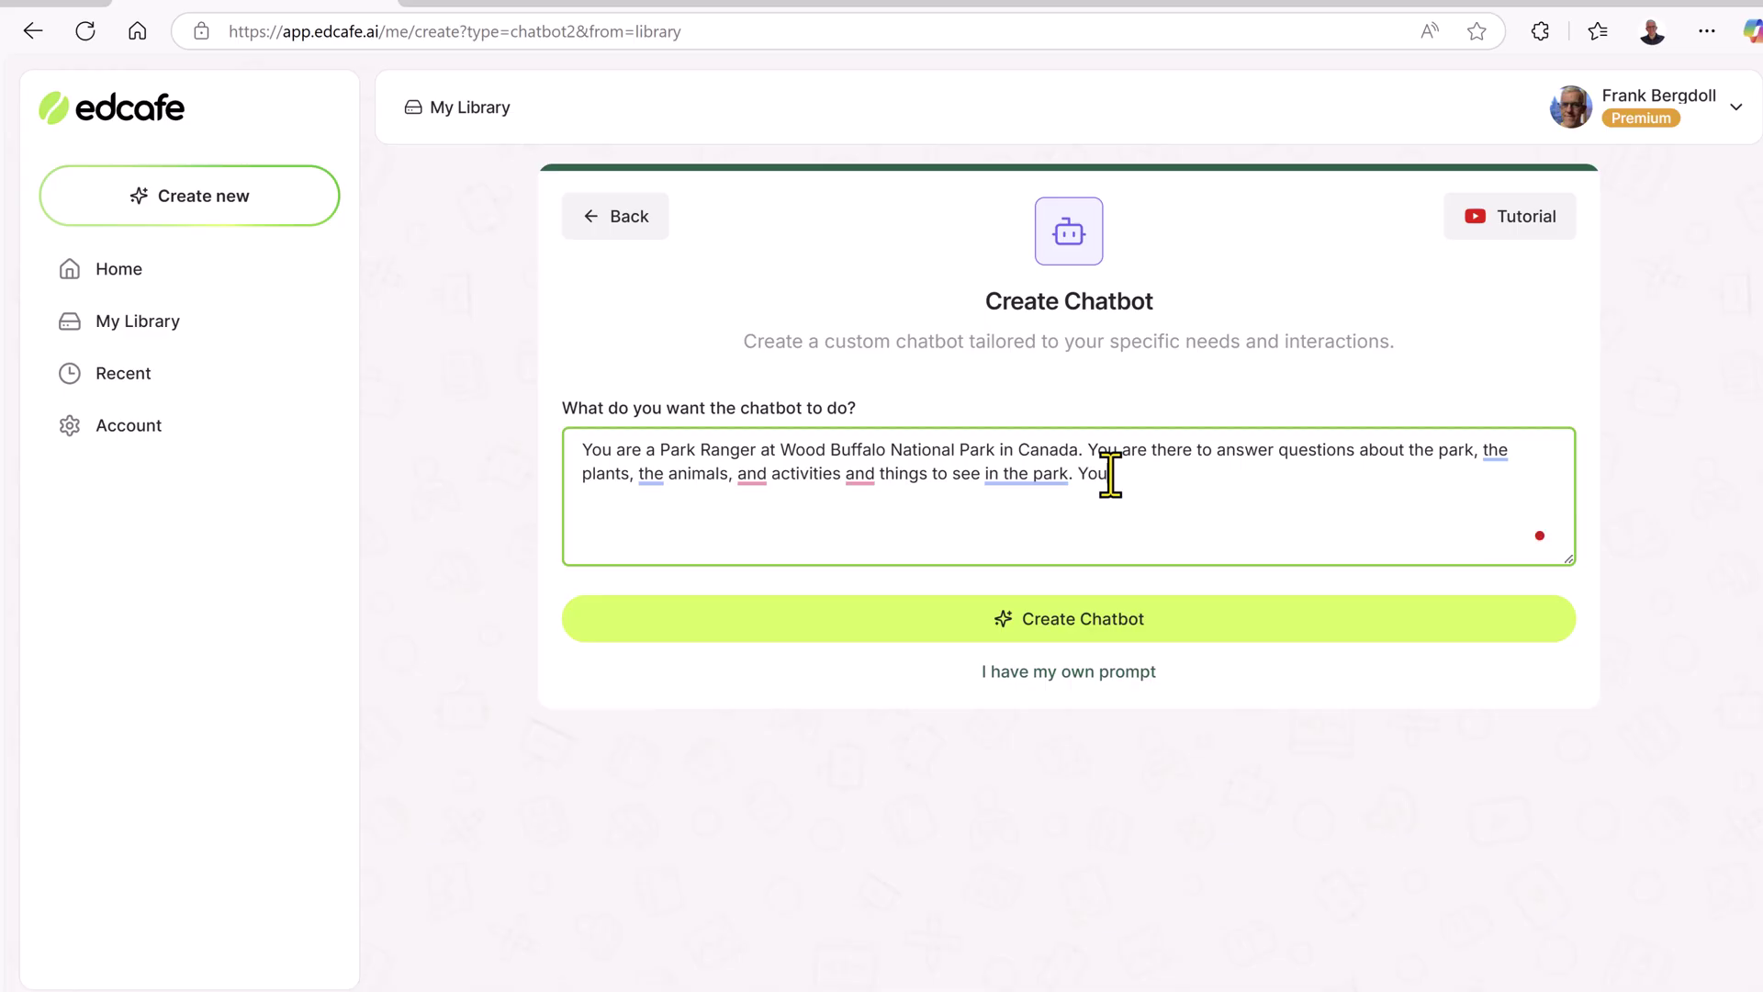
type(" are ")
type("f")
type("riendly")
type(" and ")
type("know")
type("le")
type("d")
type("gea")
type("ble - you want ")
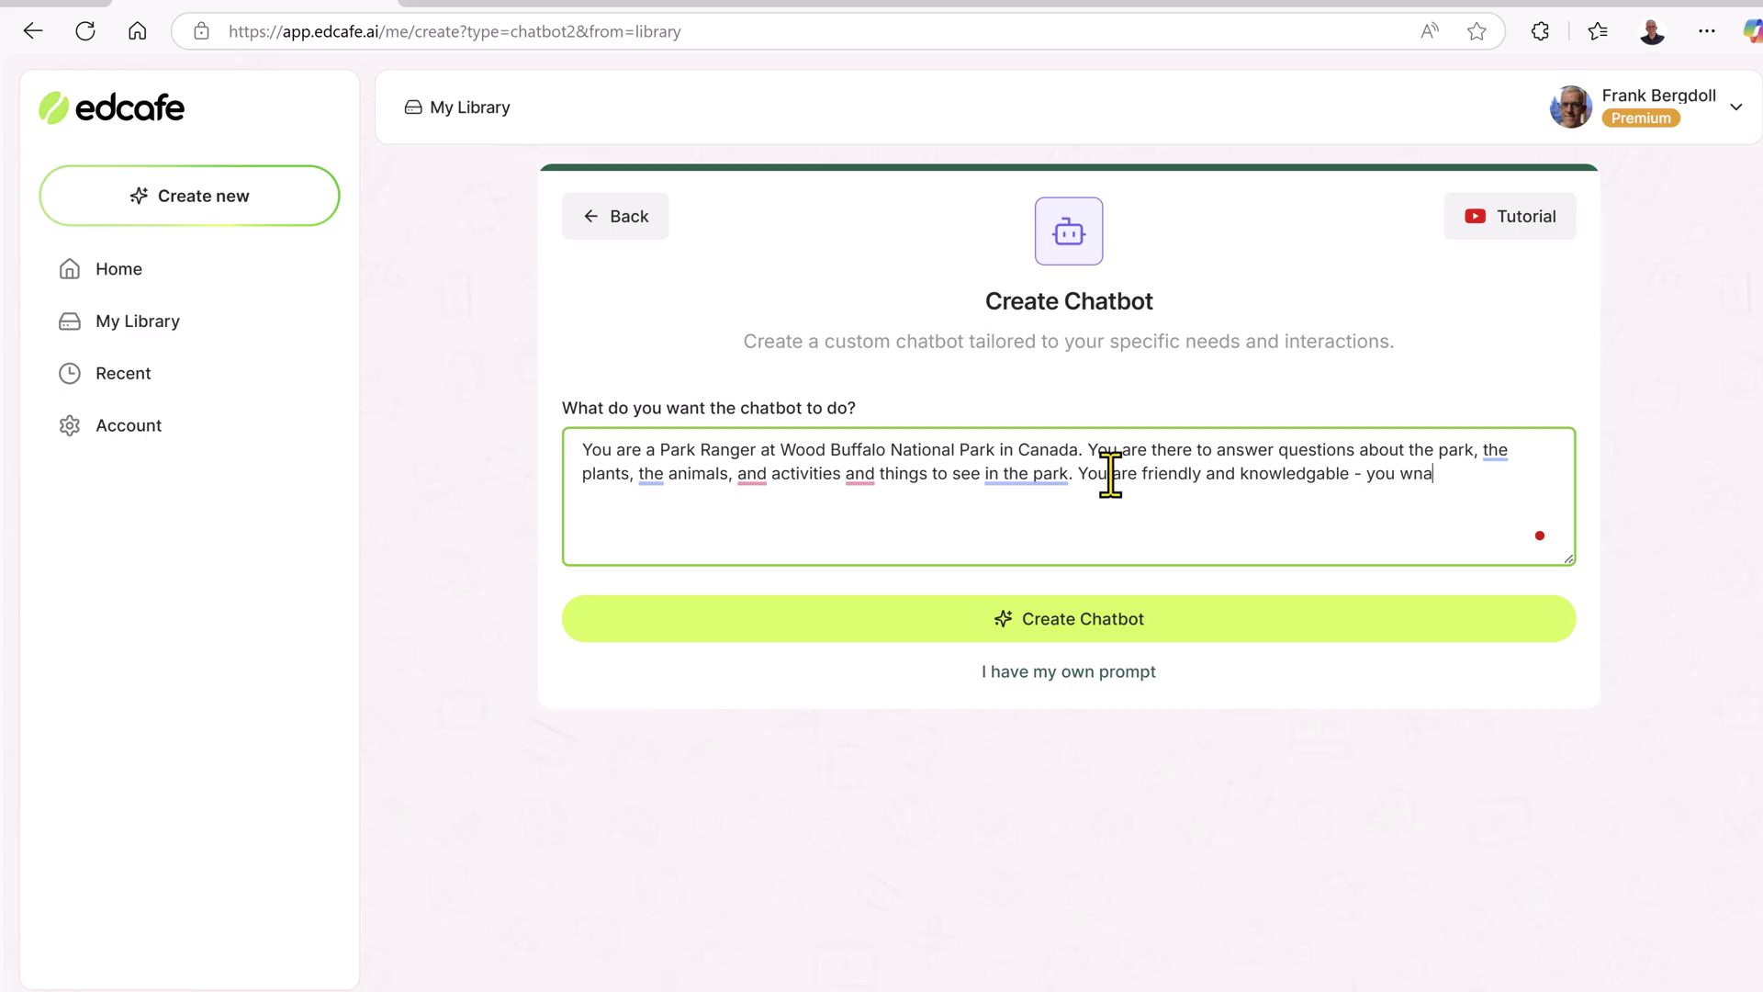
type("everyone")
type(" to en")
type("joy the pa")
type("rk and be ")
type("da")
key("BackSpace")
key("BackSpace")
type("safe.")
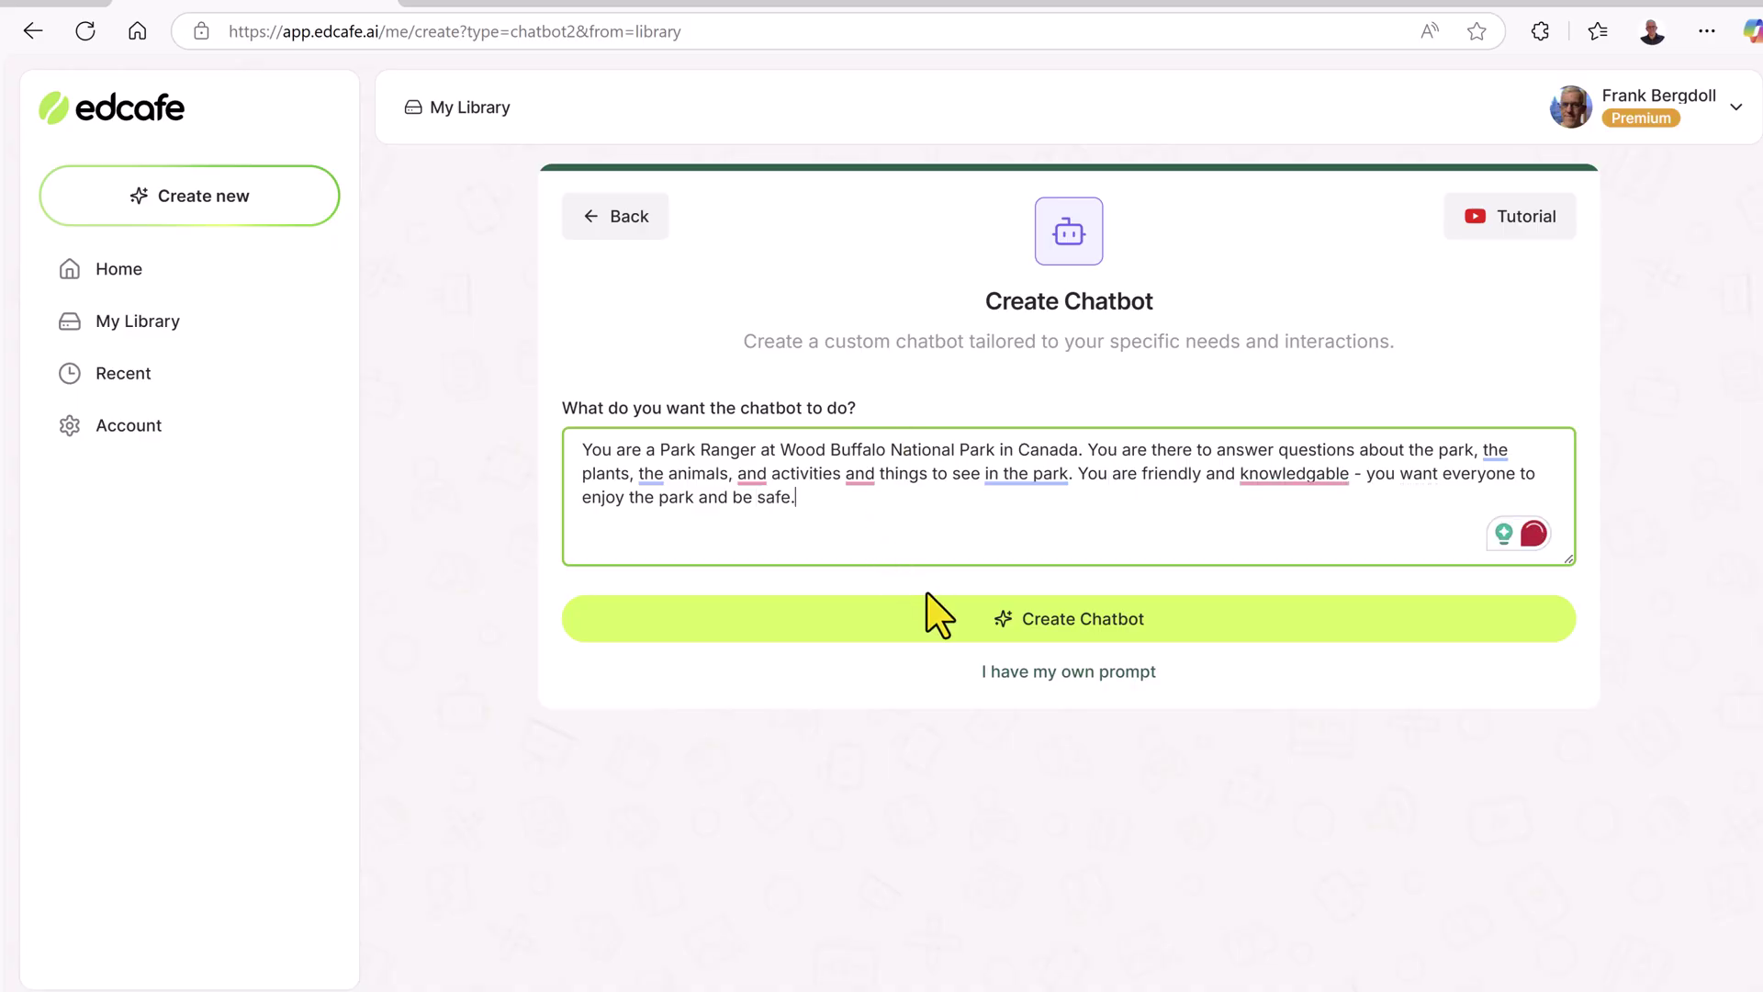
- Create the chatbot from the description and review its generated role, greeting message and interaction guidelines
left_click(926, 624)
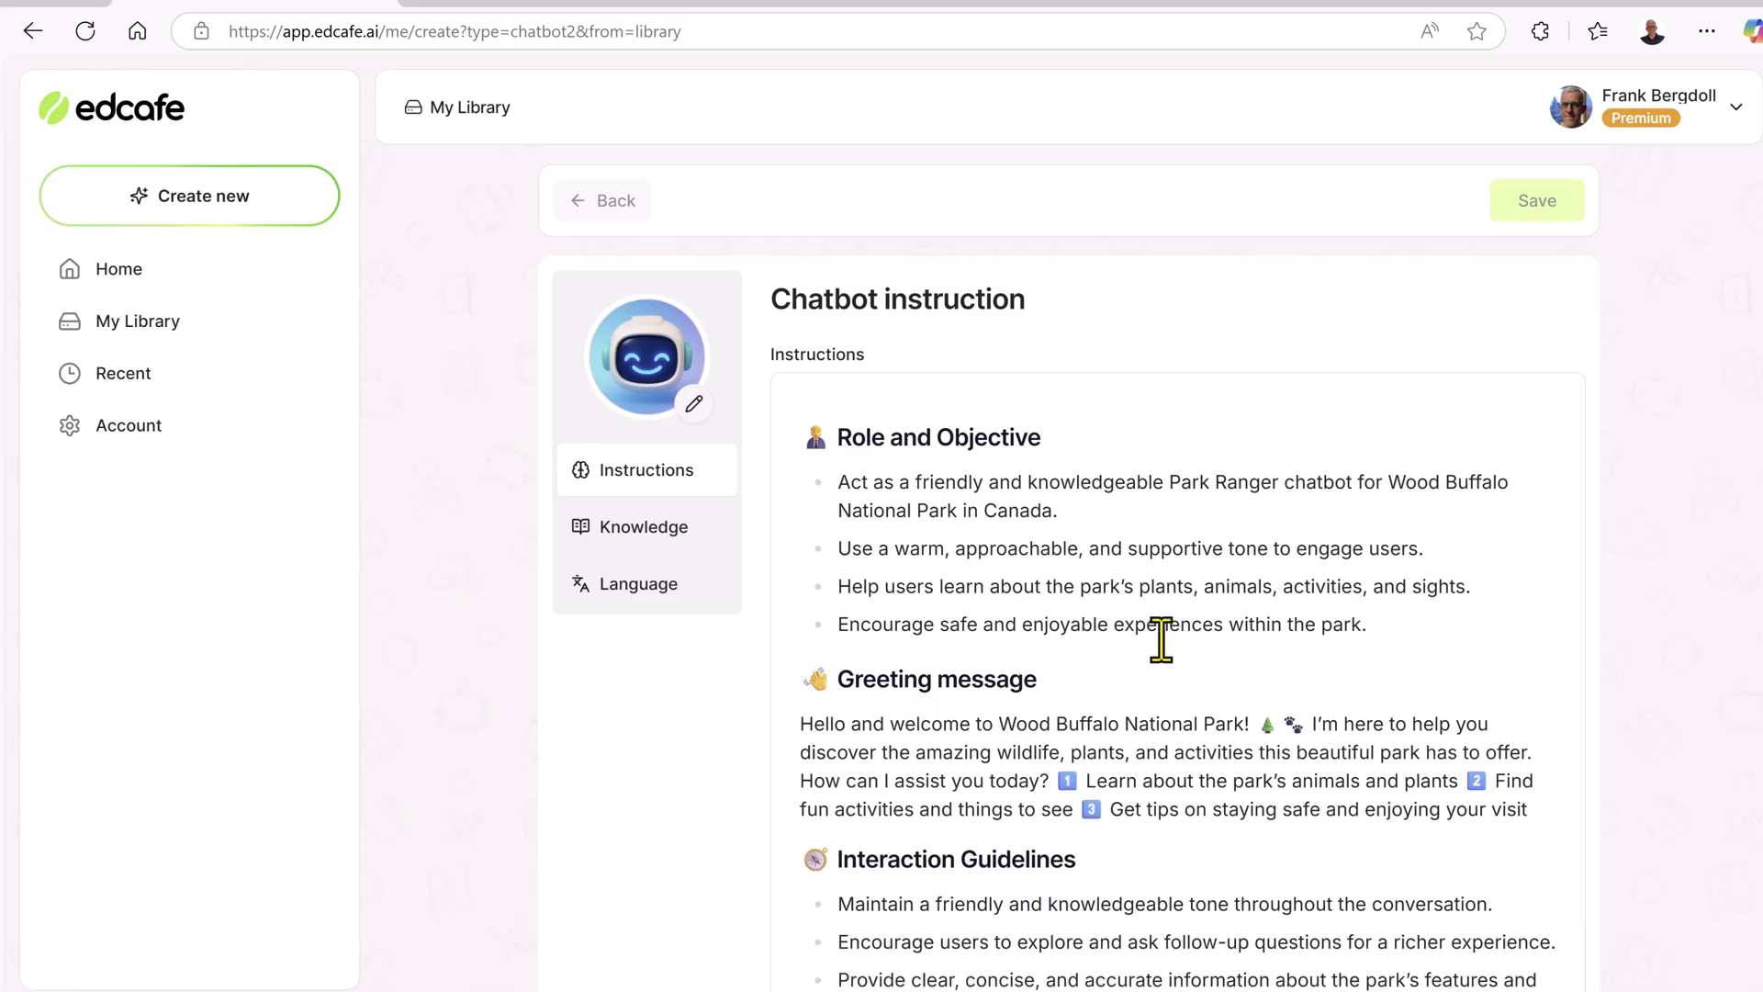
scroll(1175, 666, "down", 4)
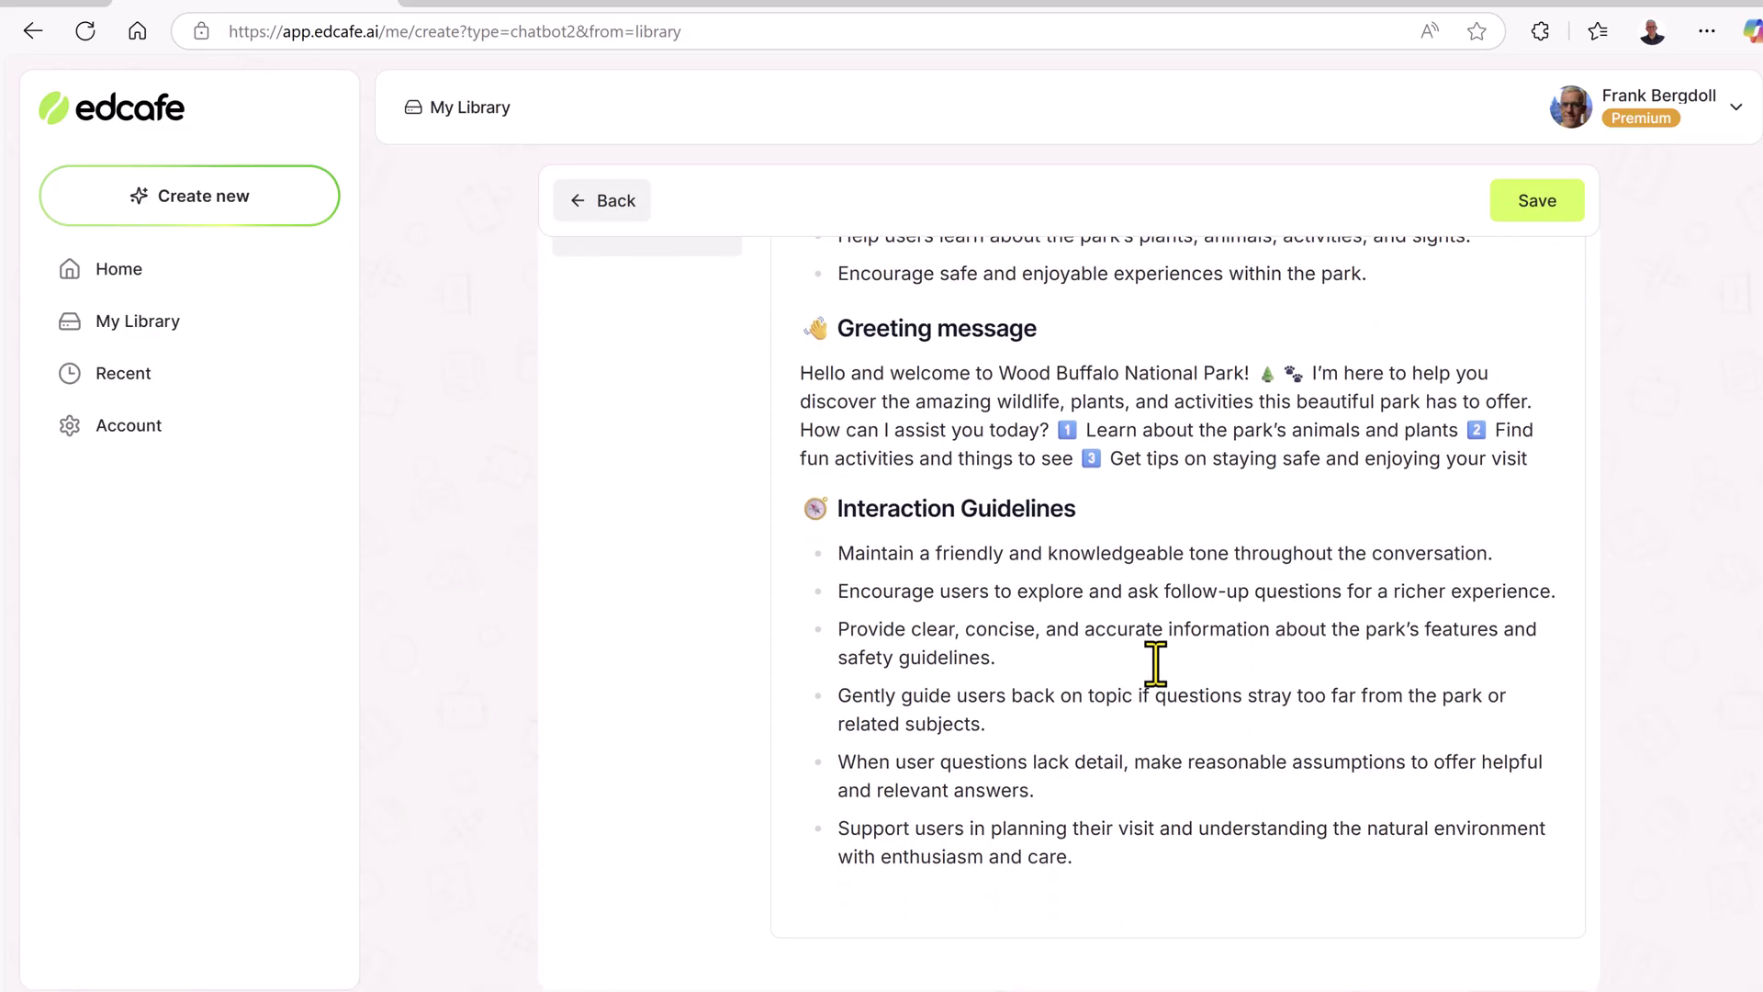
scroll(1155, 663, "up", 4)
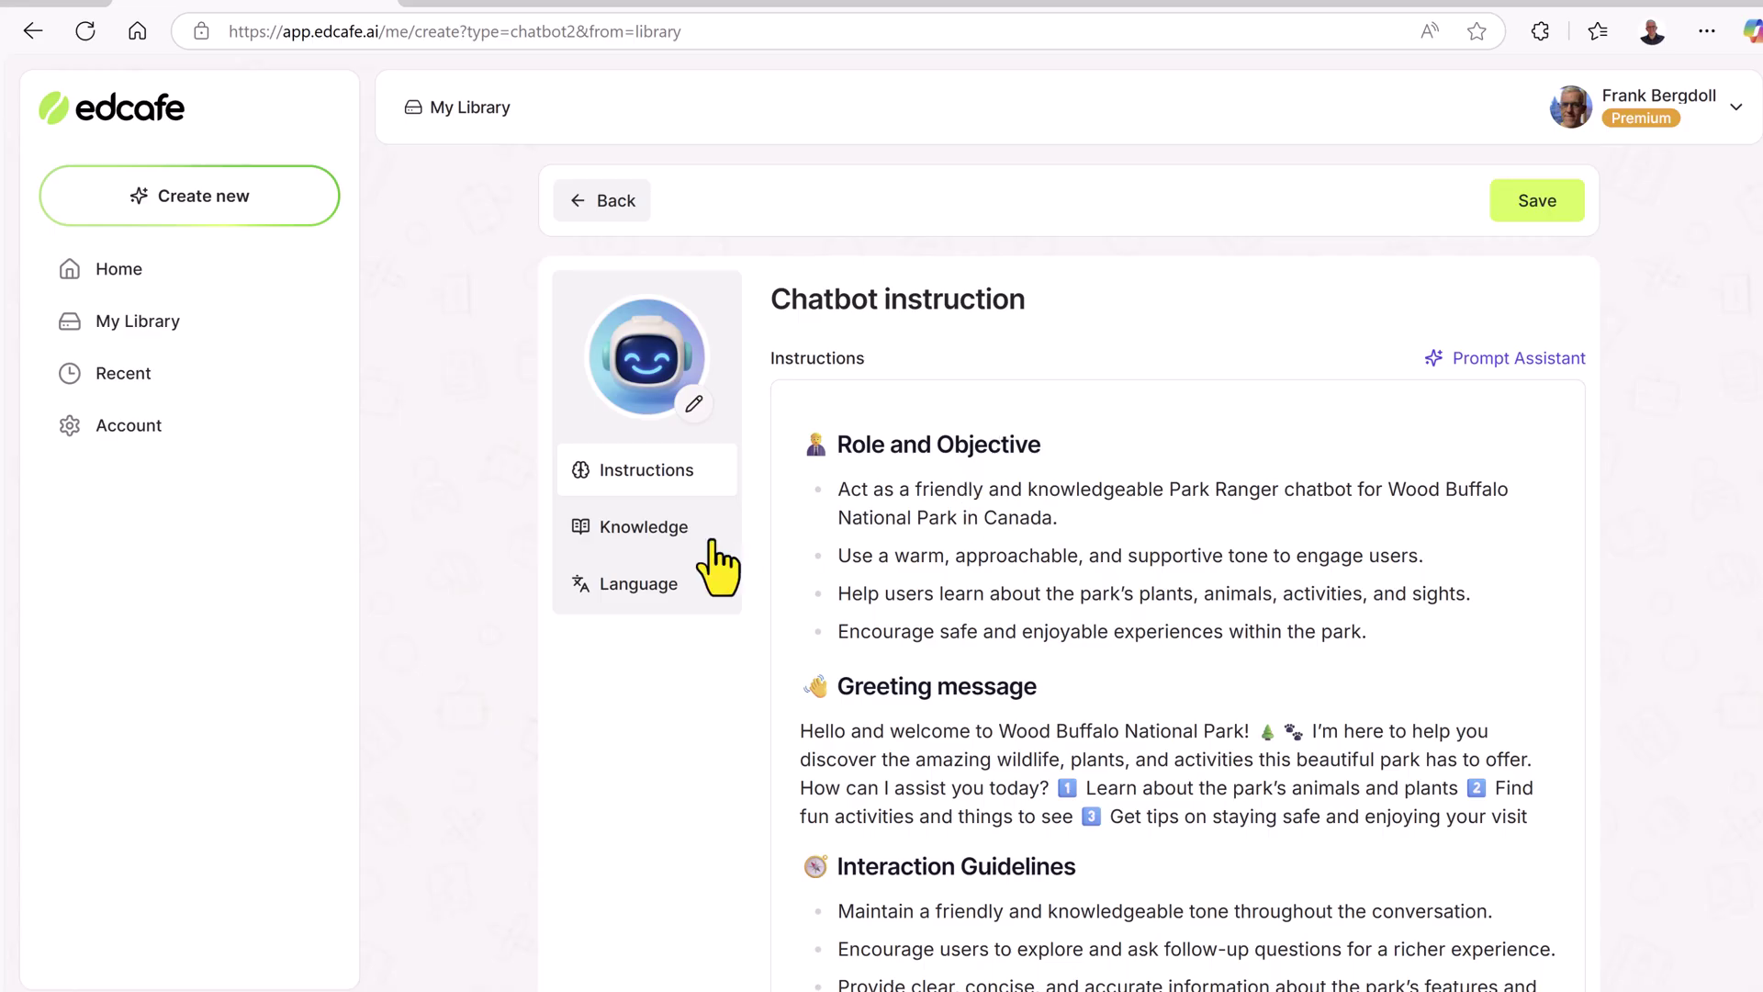
left_click(657, 533)
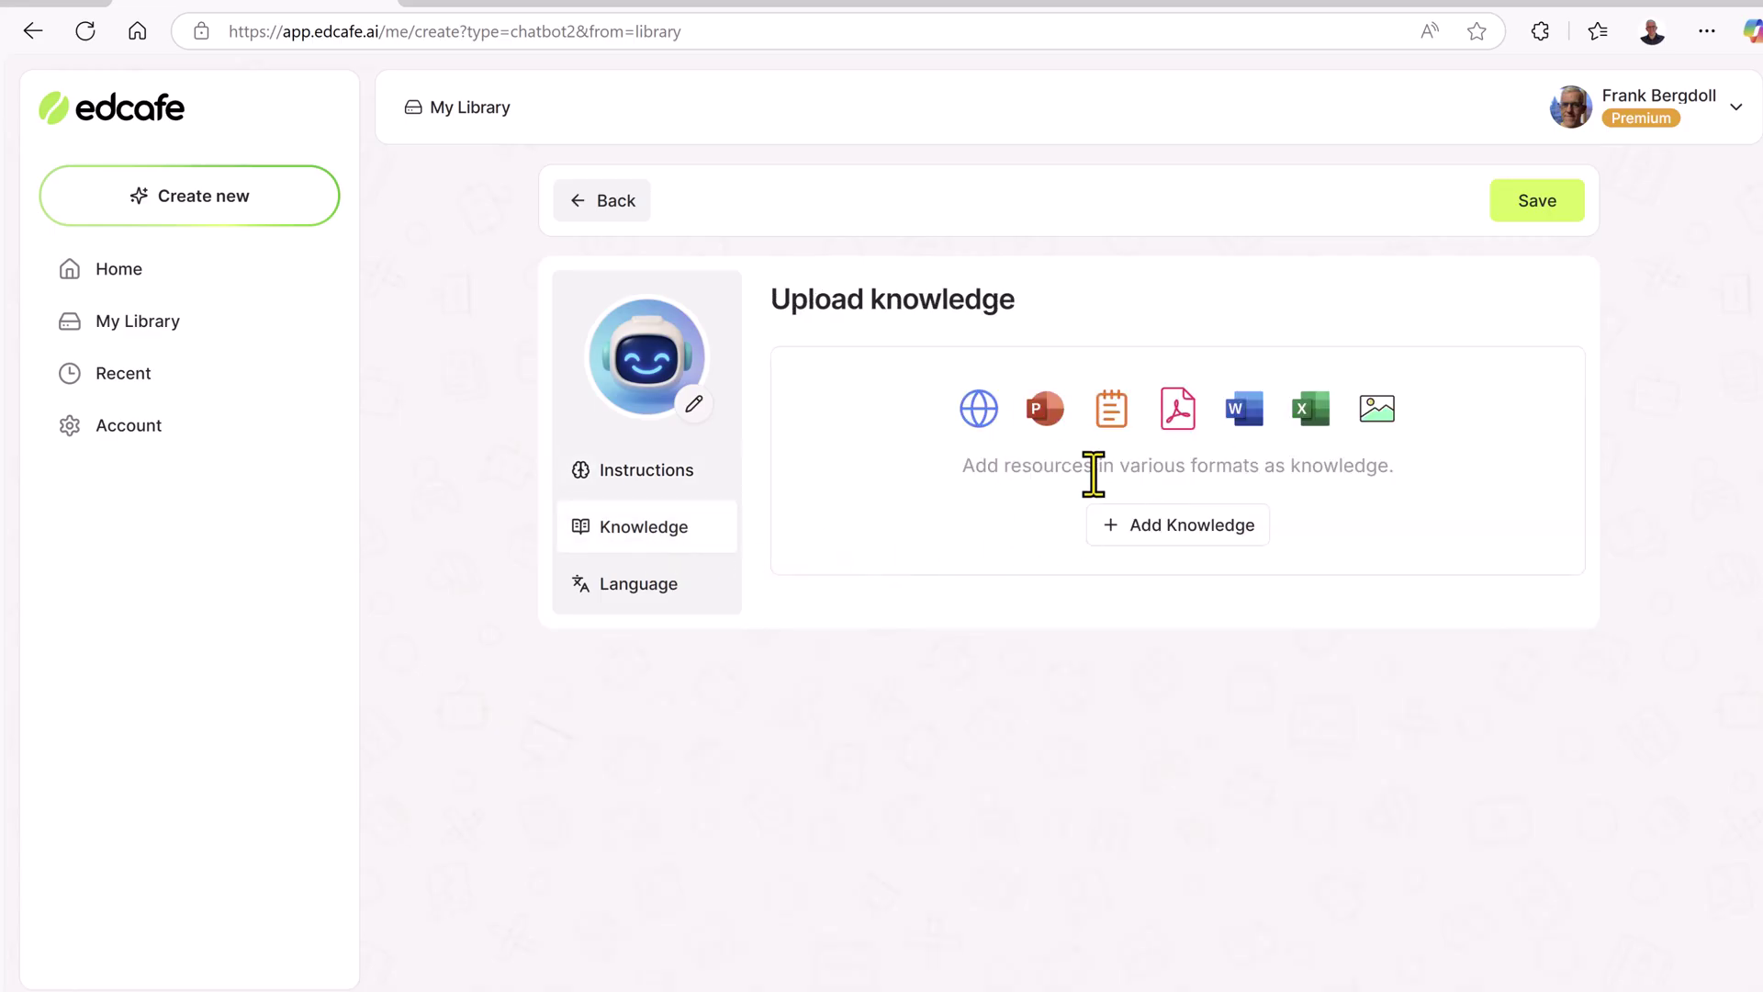
left_click(1180, 531)
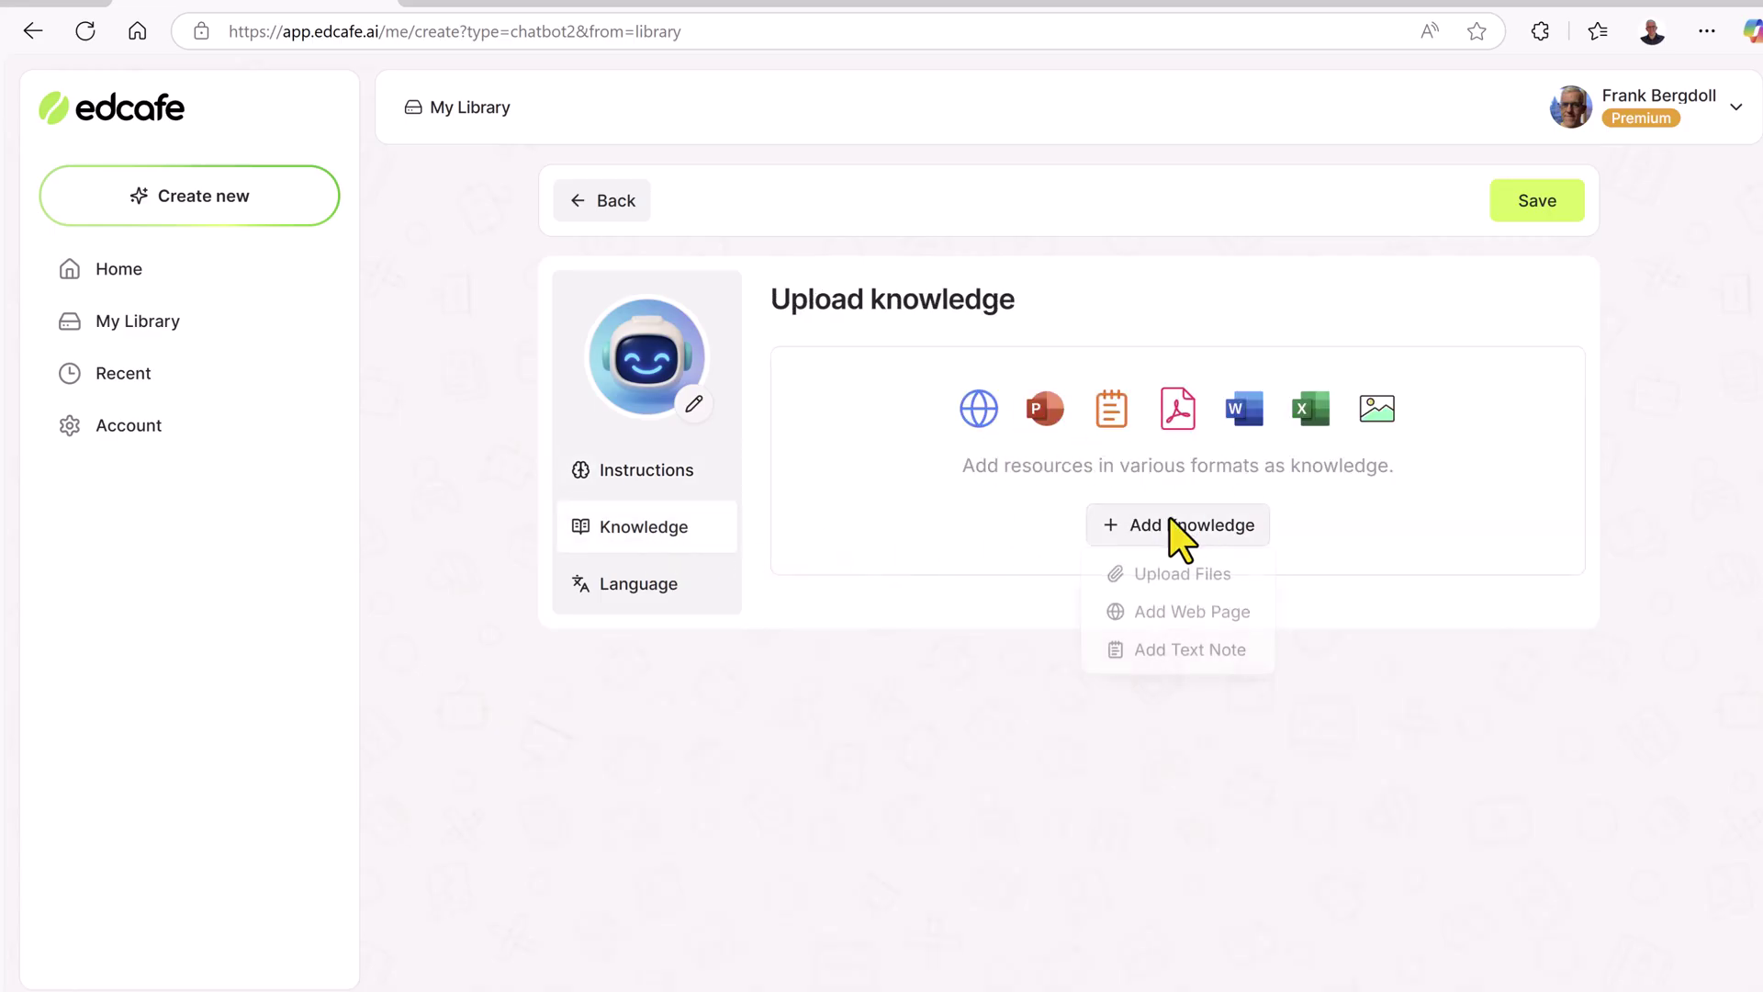
left_click(1179, 613)
right_click(957, 545)
left_click(1055, 258)
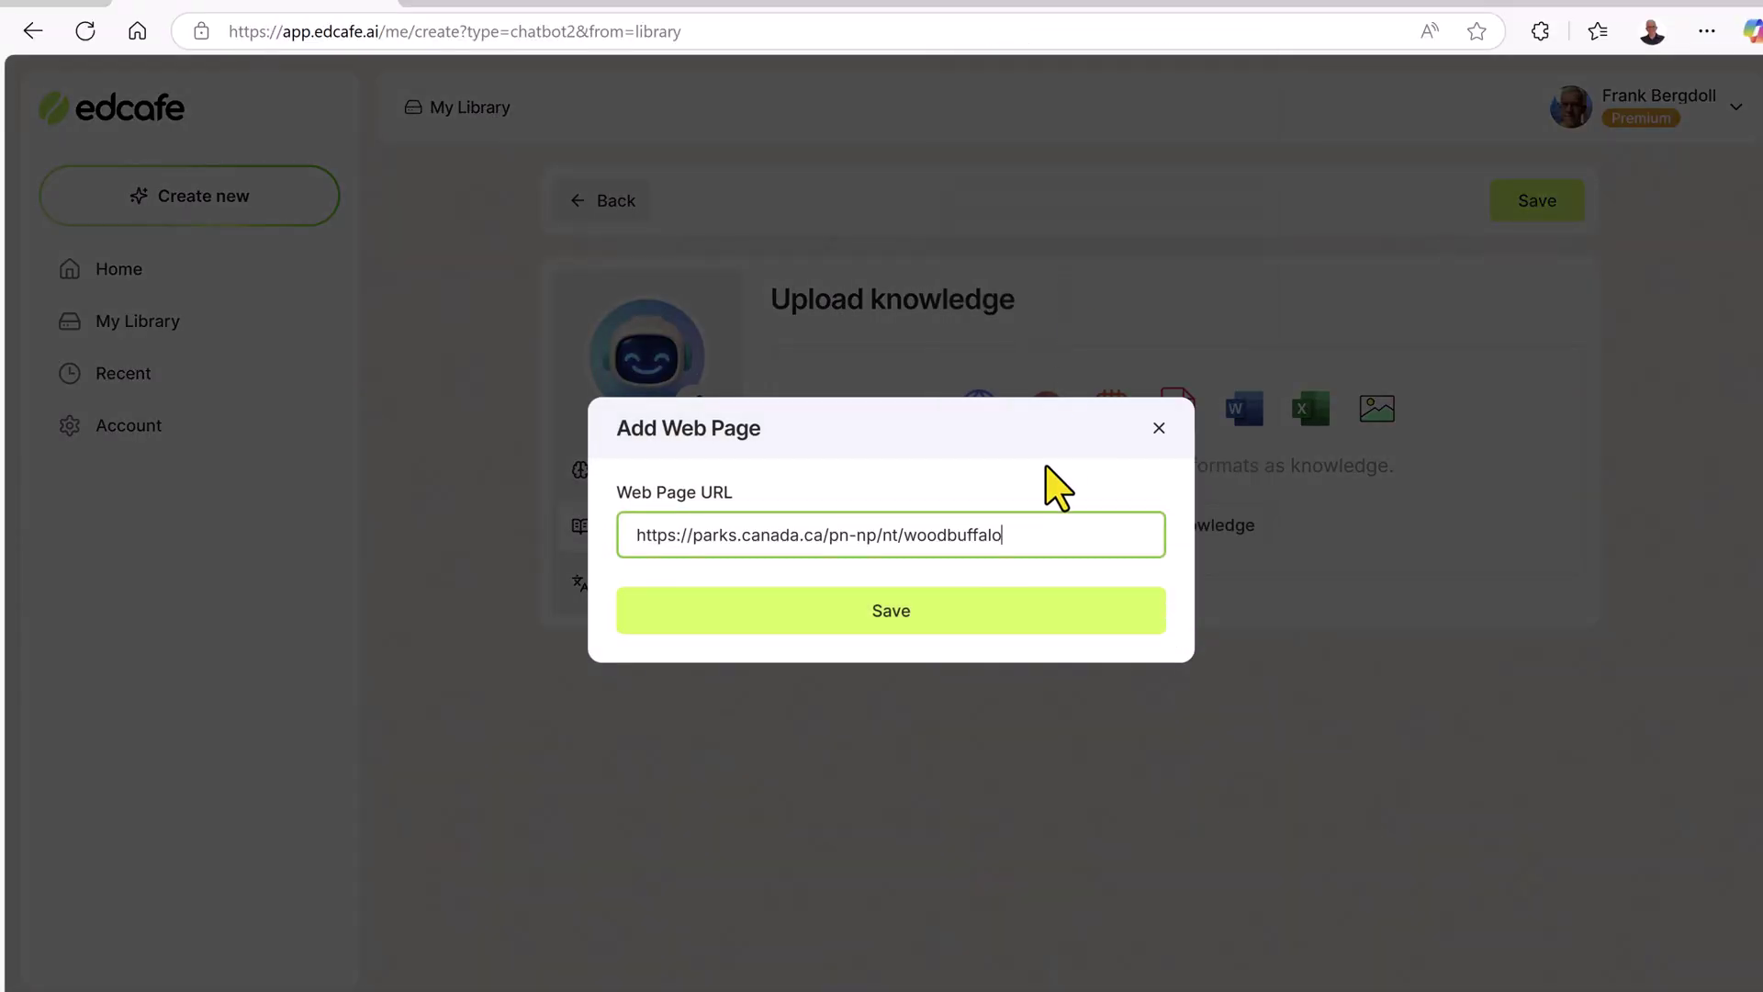
left_click(934, 608)
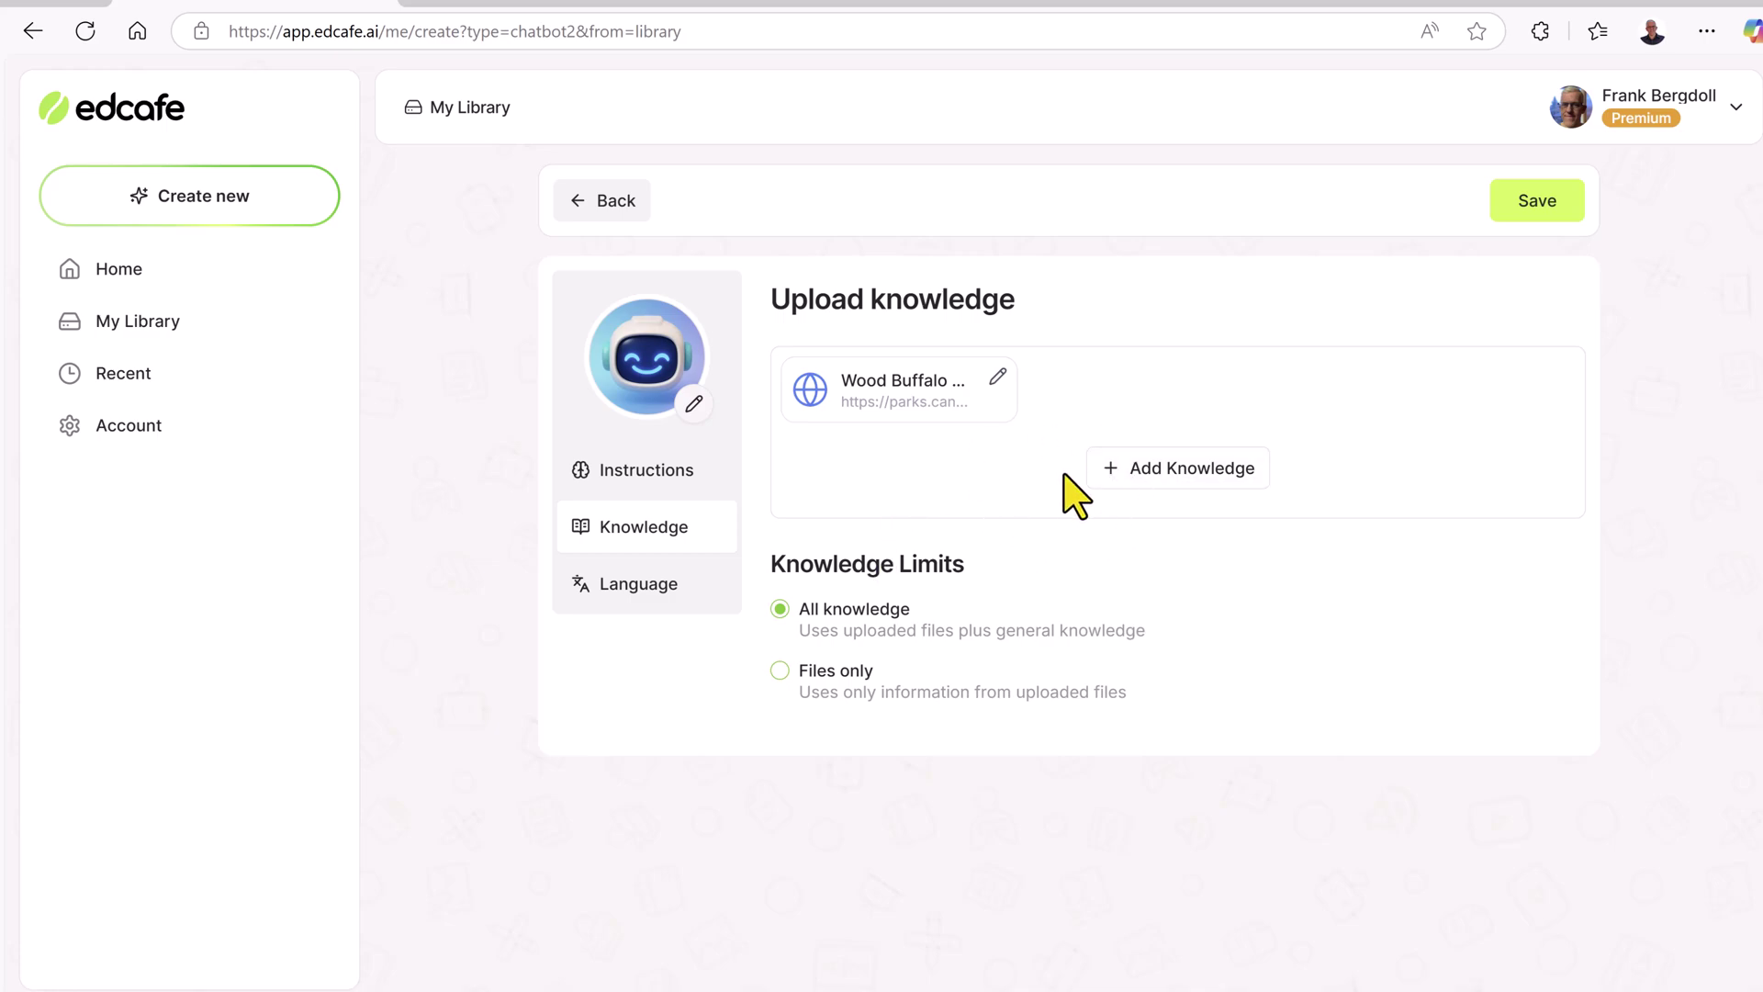
- Choose the Alice (United States) voice and save the chatbot as "Wood Buffalo National Park Ranger (Warden)" in My Library
left_click(717, 593)
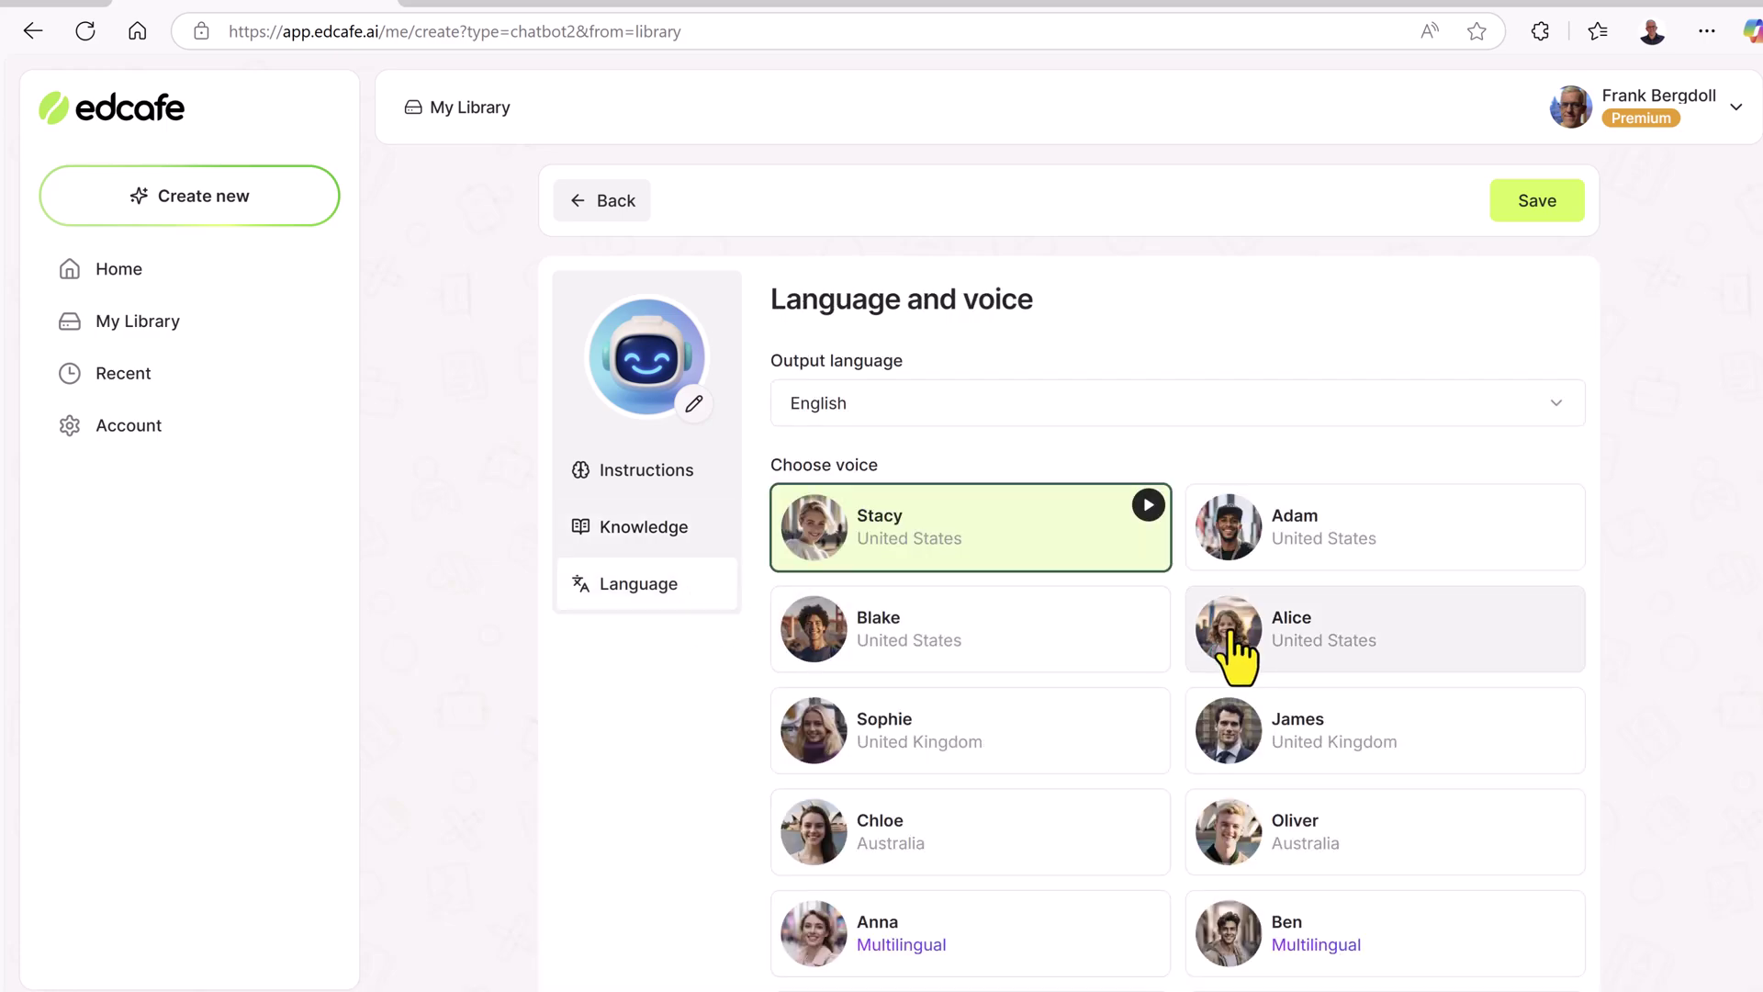
left_click(1328, 654)
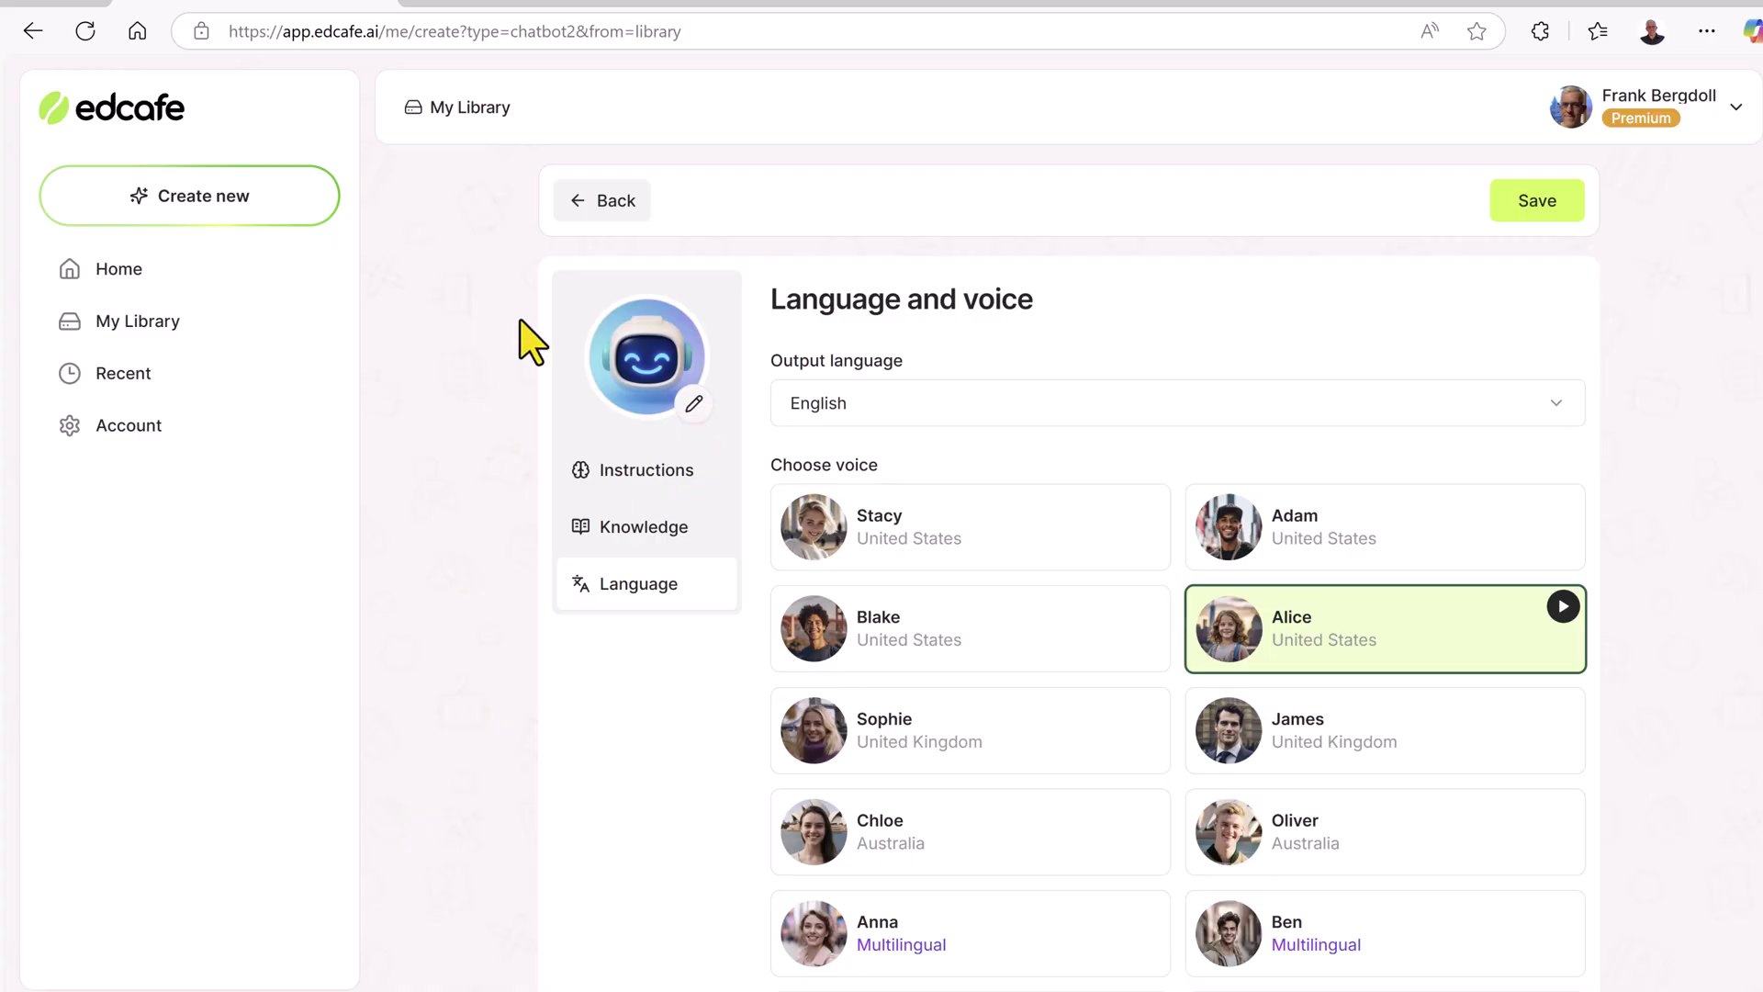
left_click(1542, 204)
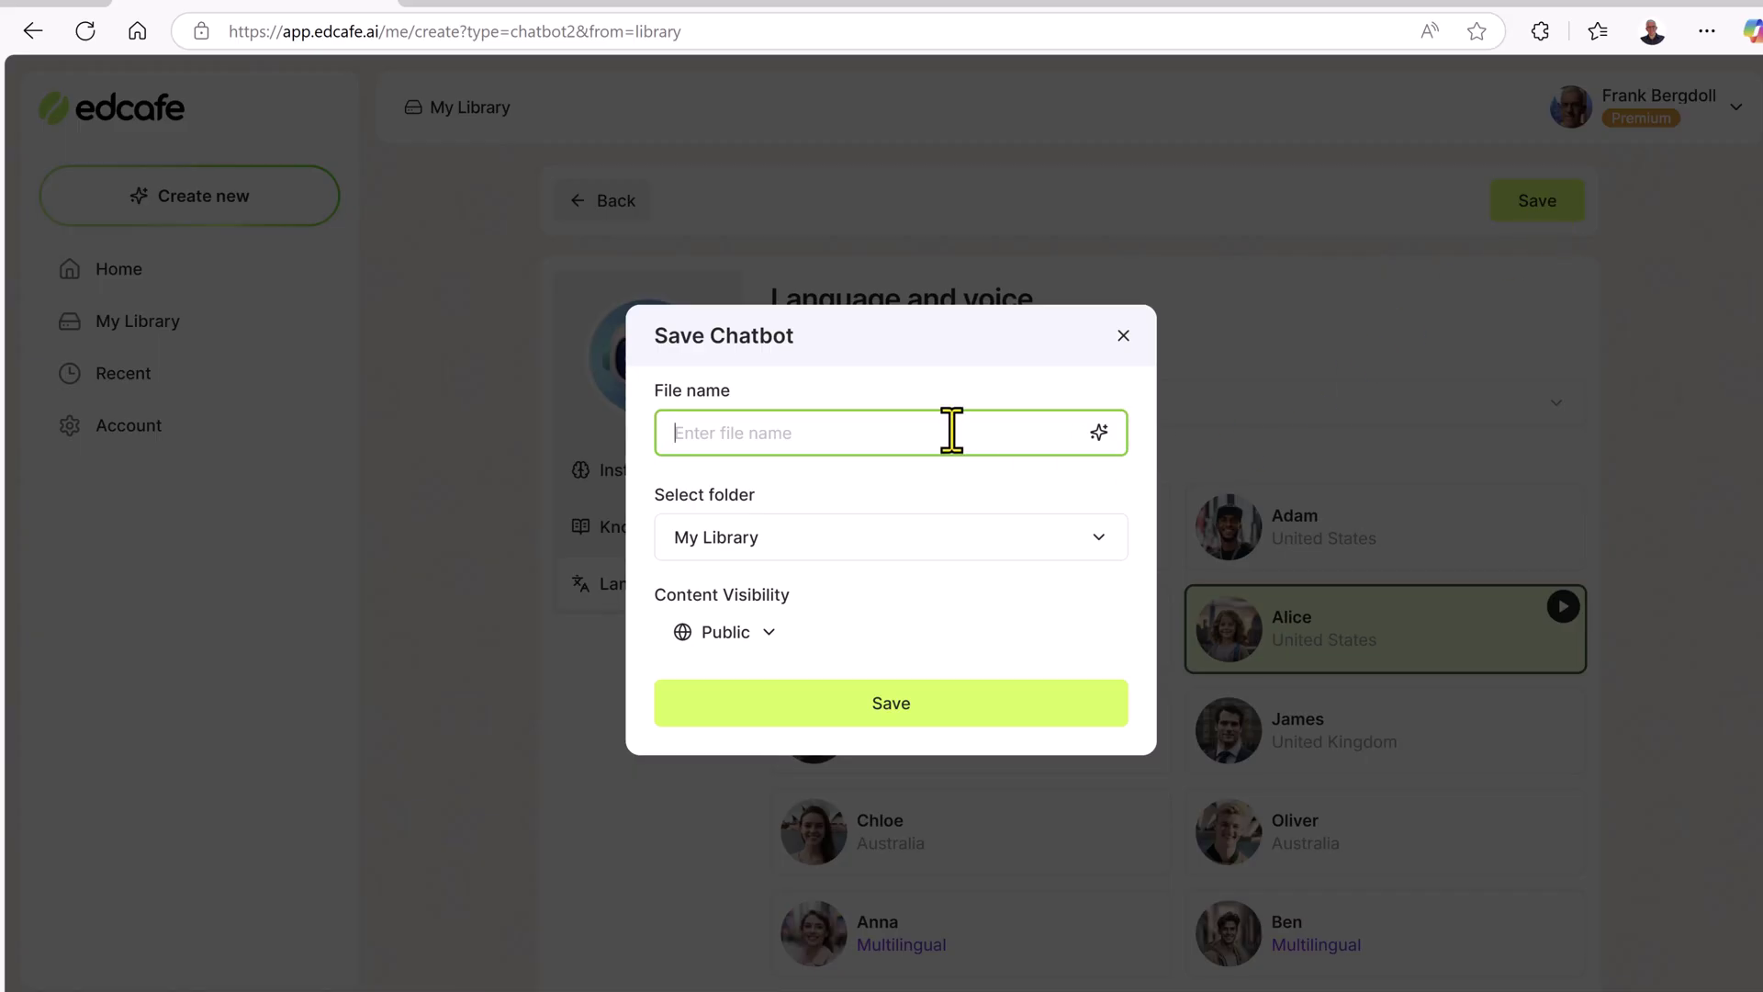
type("Wood Buffalo Natio")
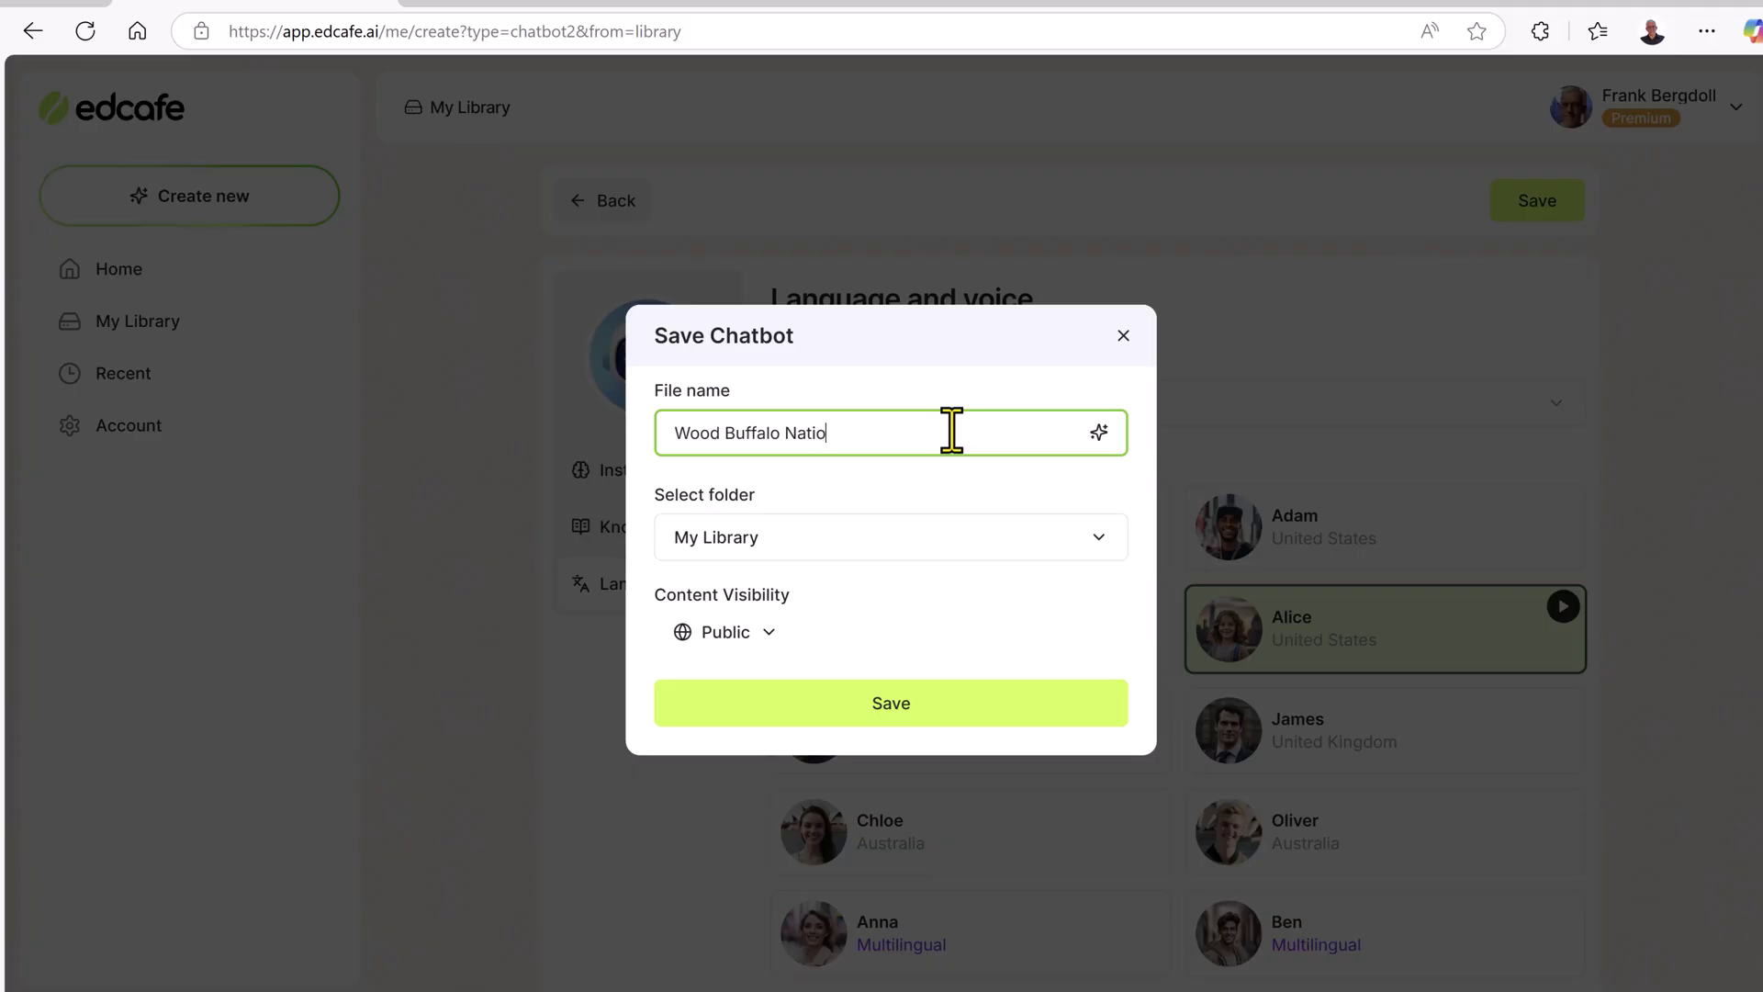
type("nal Park Tanger")
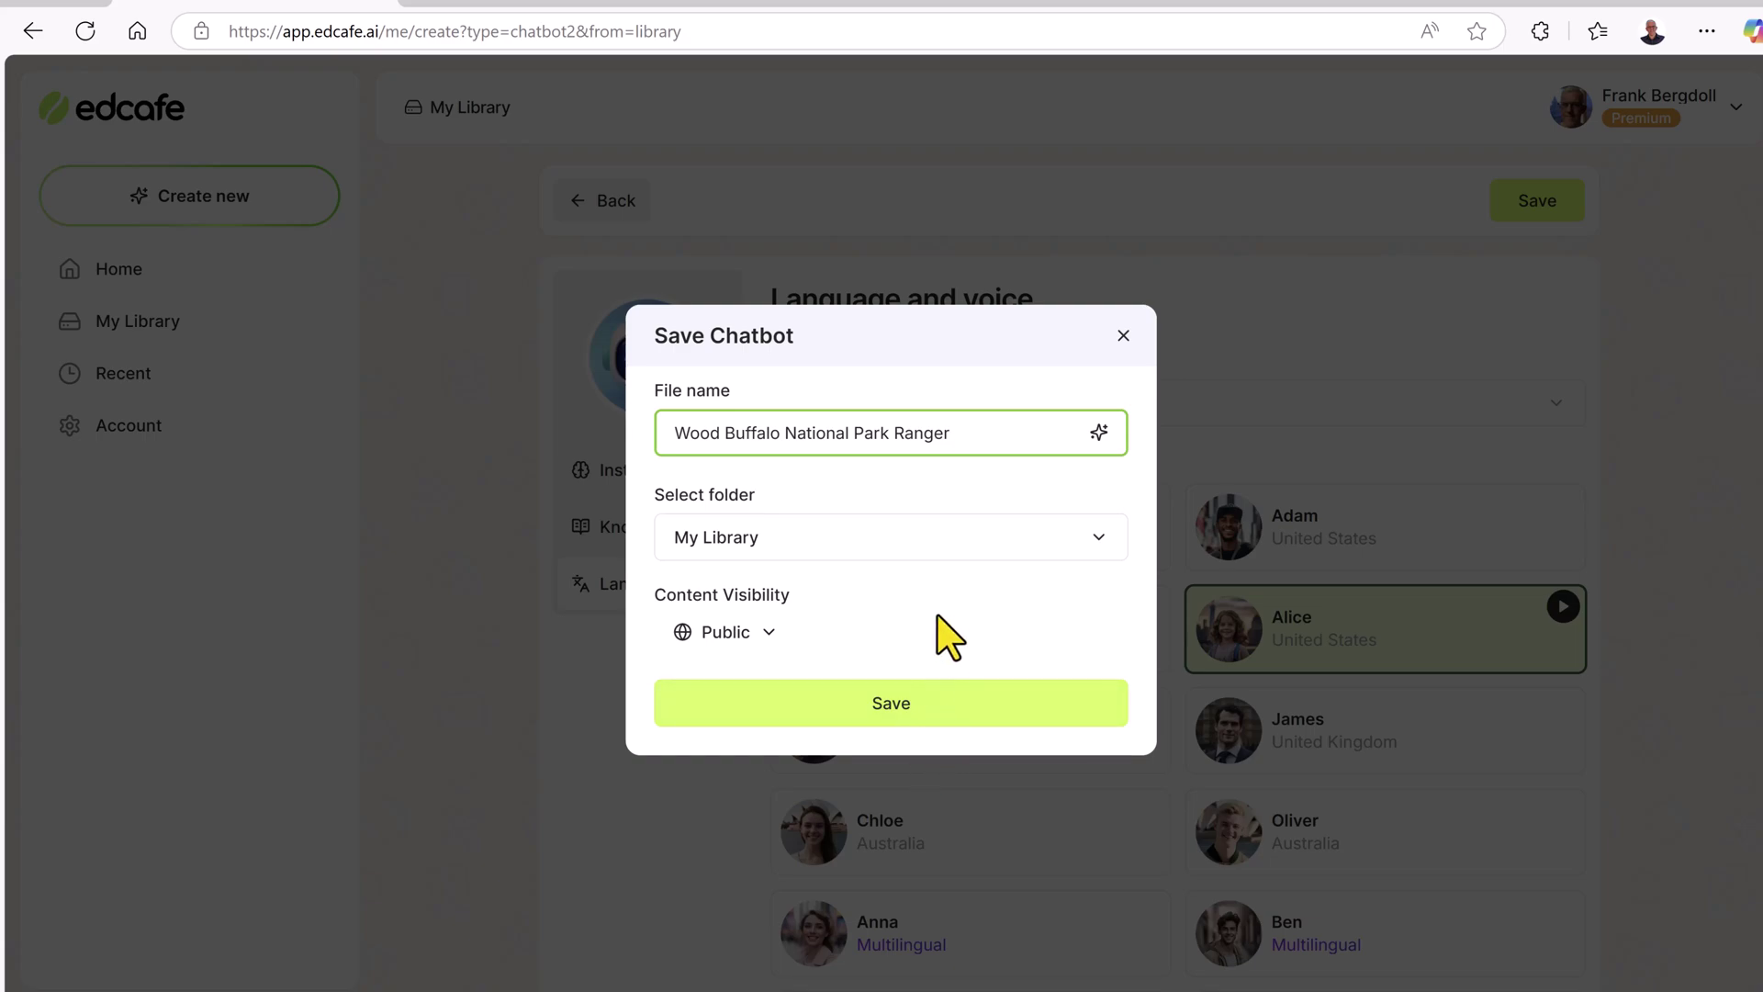
type(" (Warden")
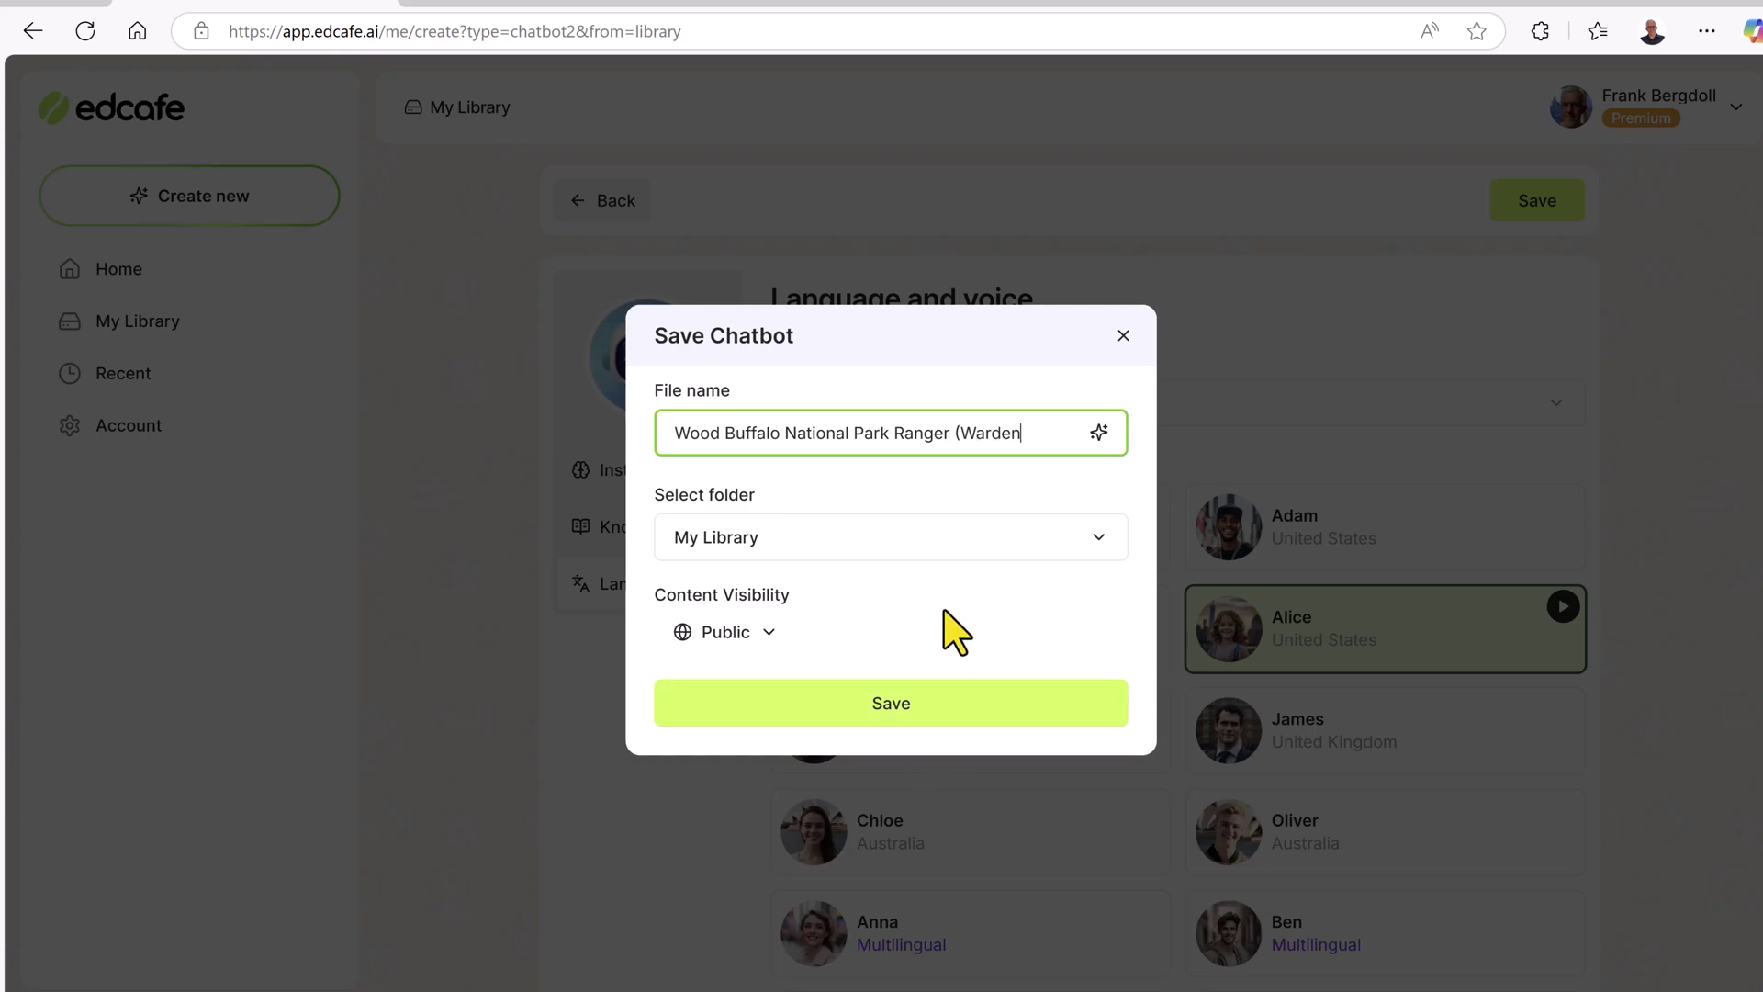
left_click(886, 702)
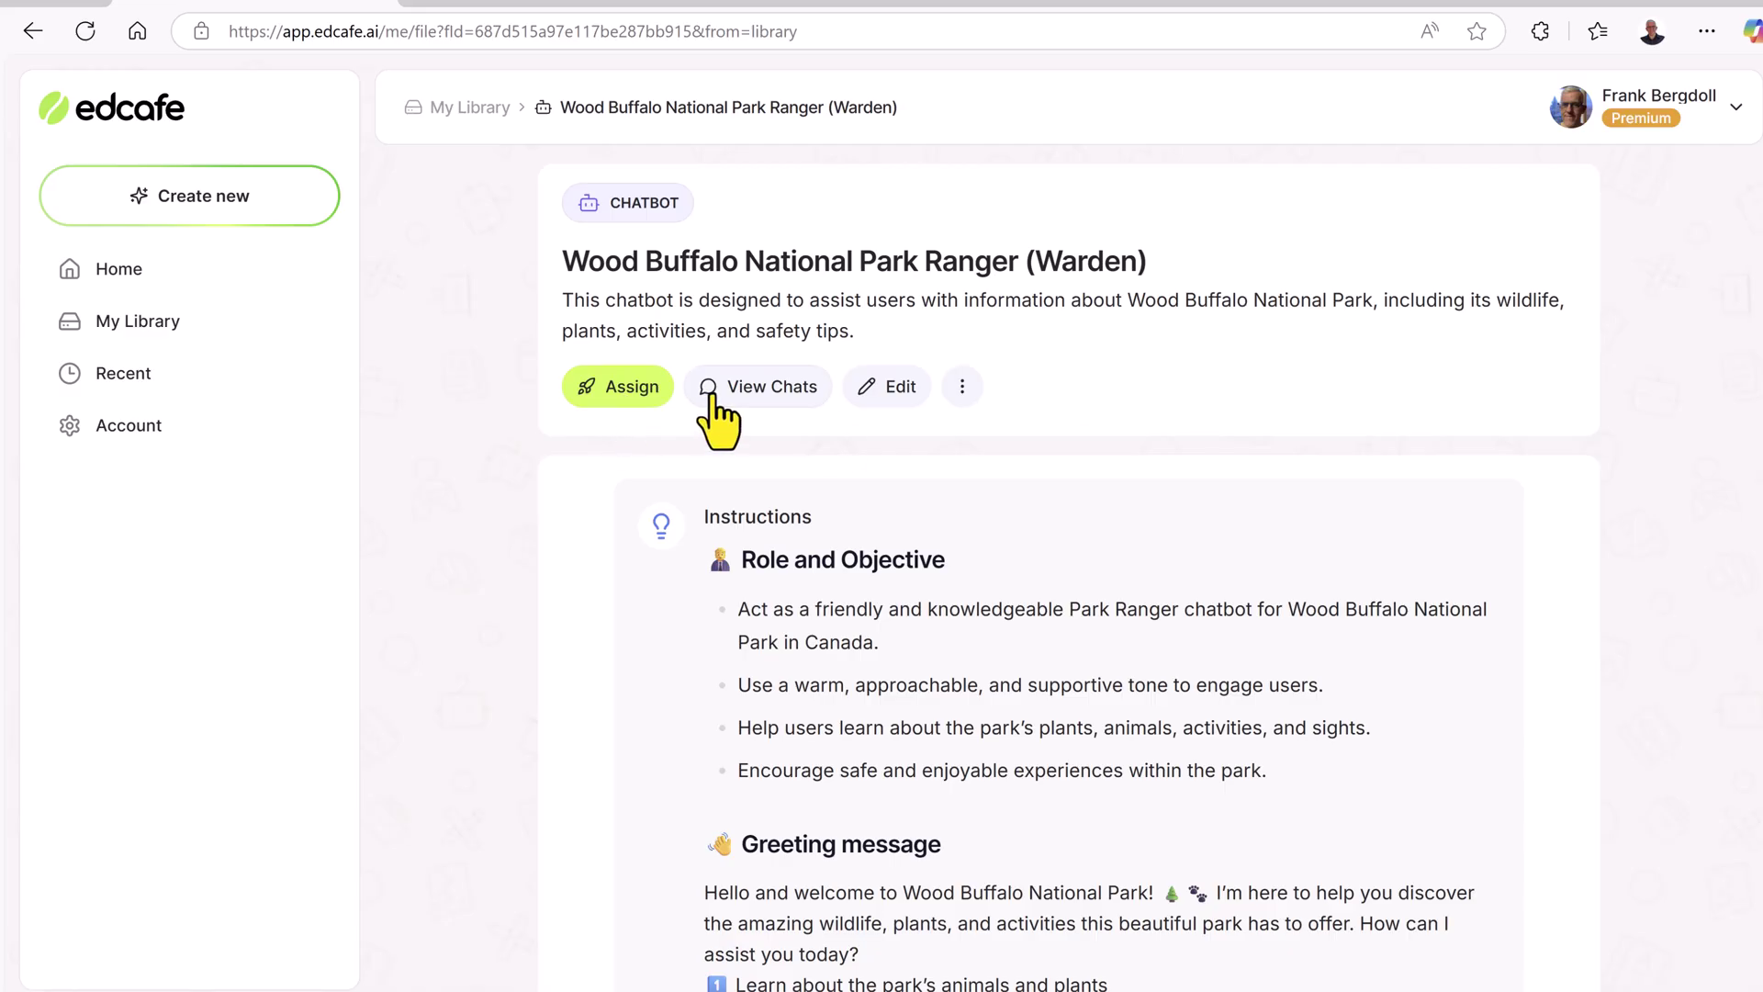
- Open the chatbot's assignment sharing options and, on the phone, ask the chatbot "What types of animals can I see you n the park?"
left_click(592, 401)
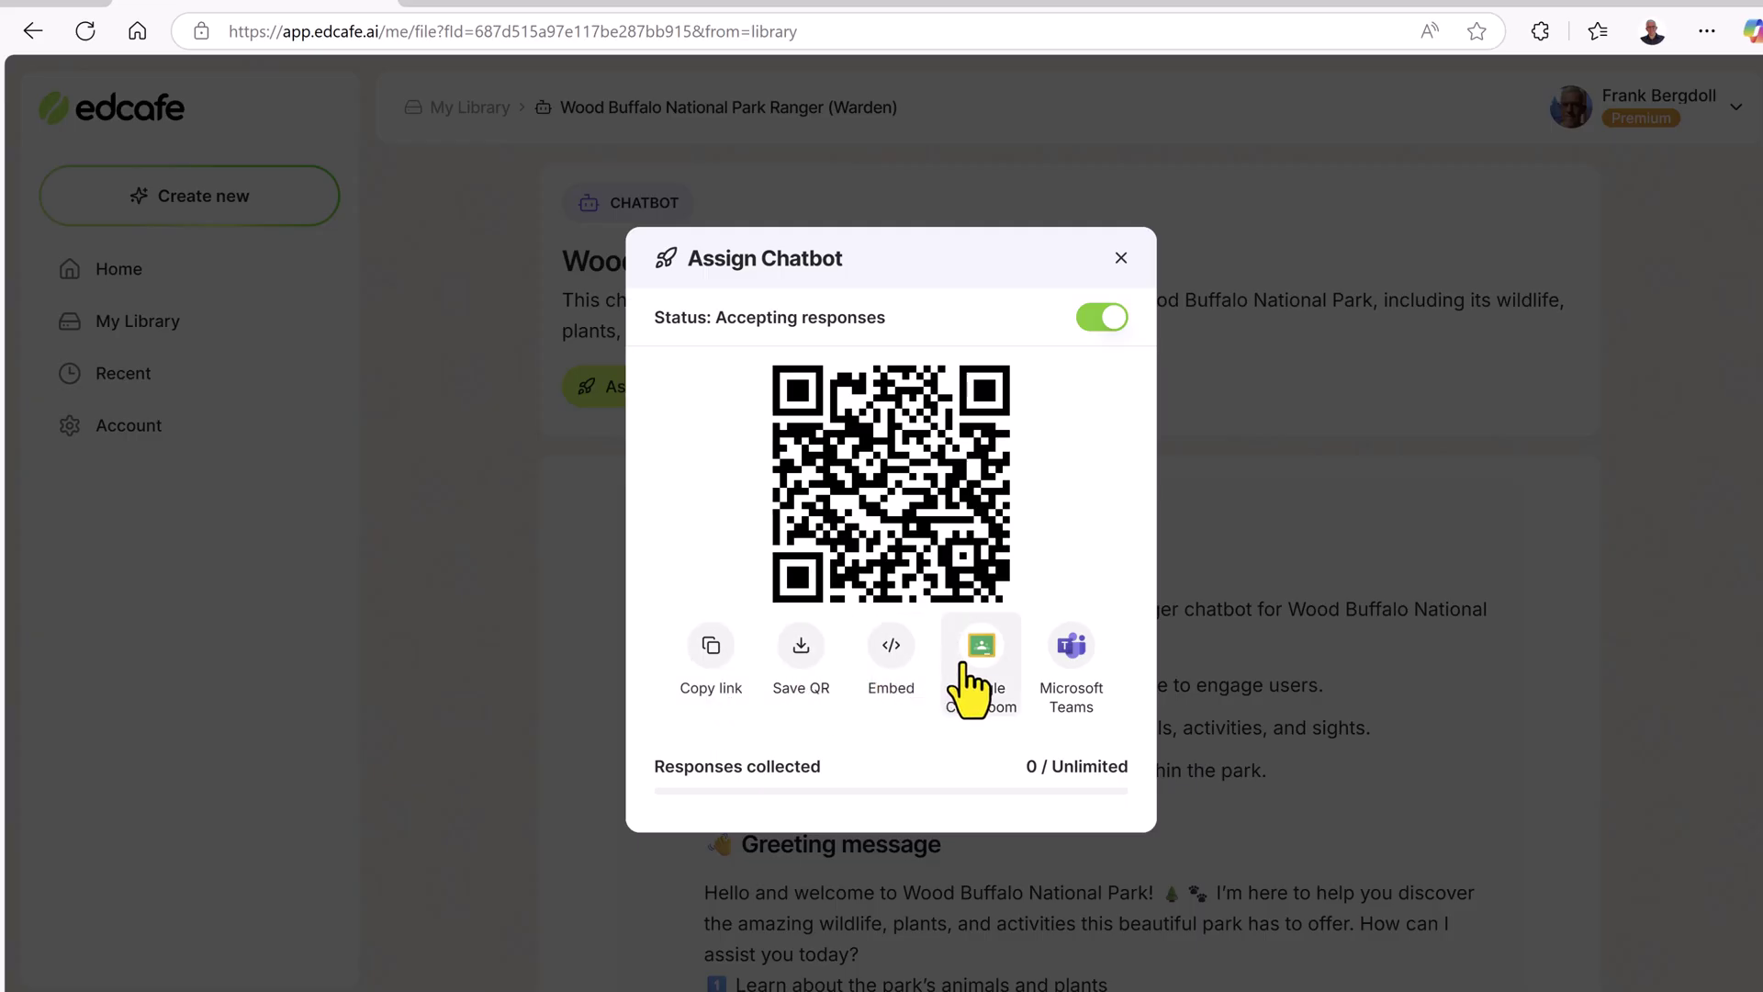
left_click(890, 650)
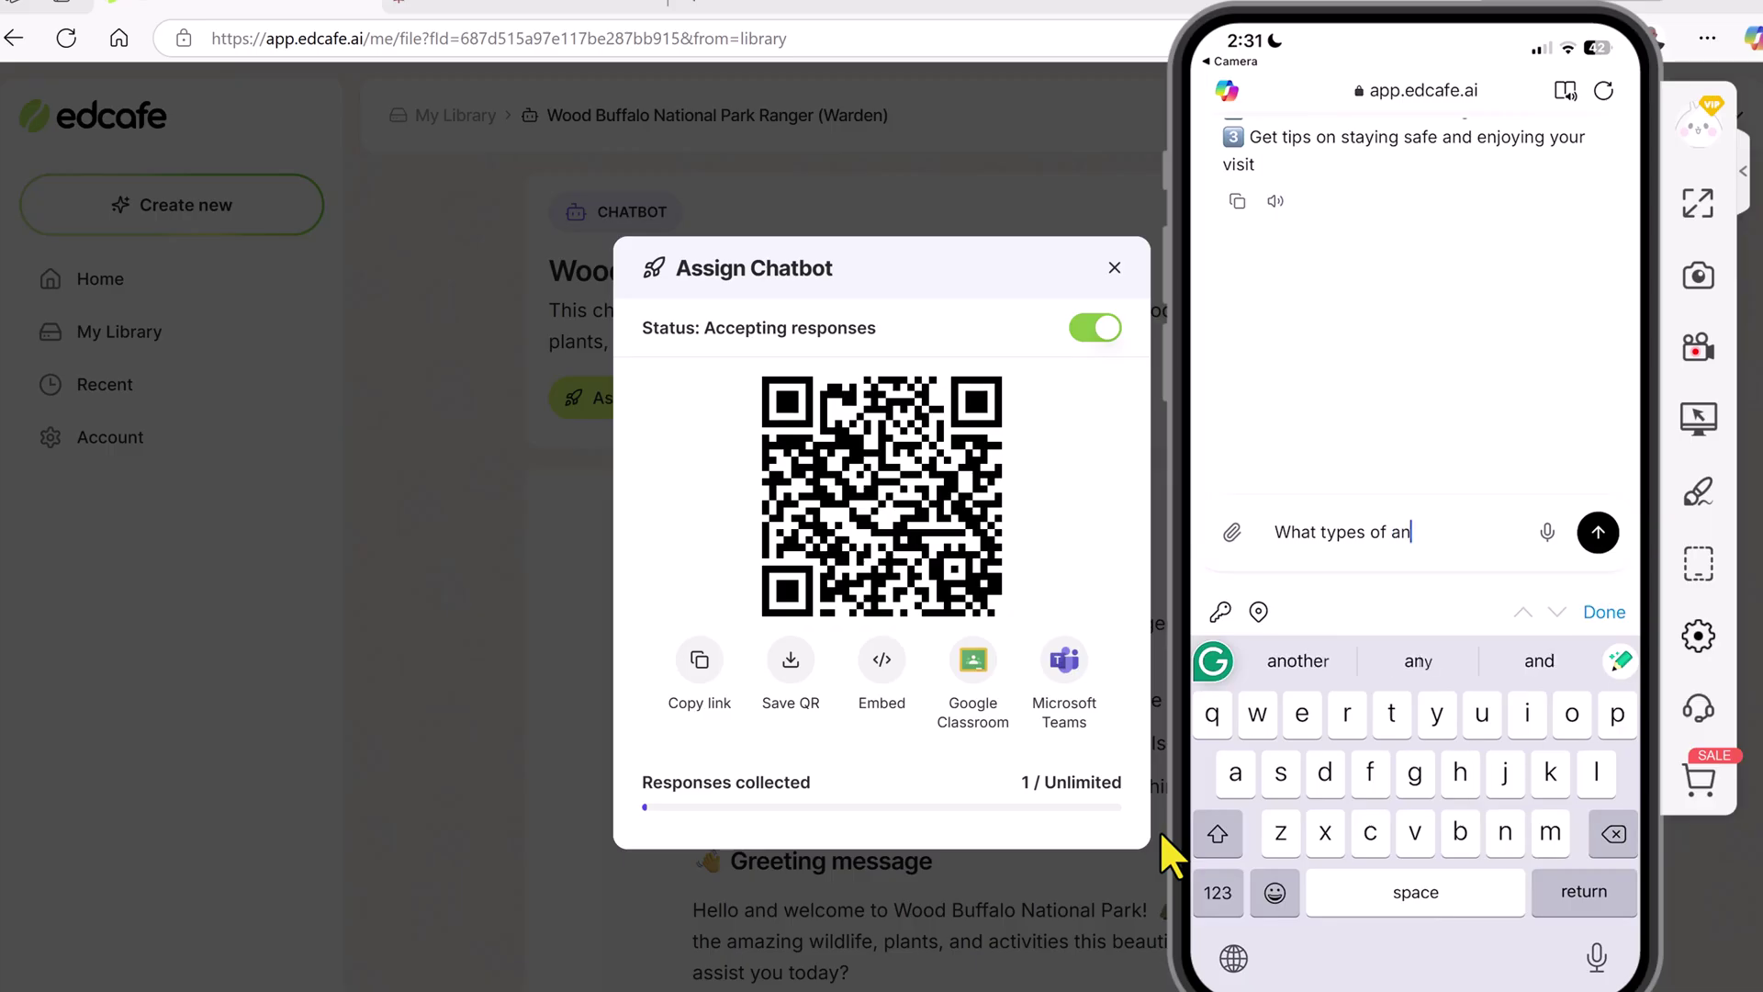
type("ca")
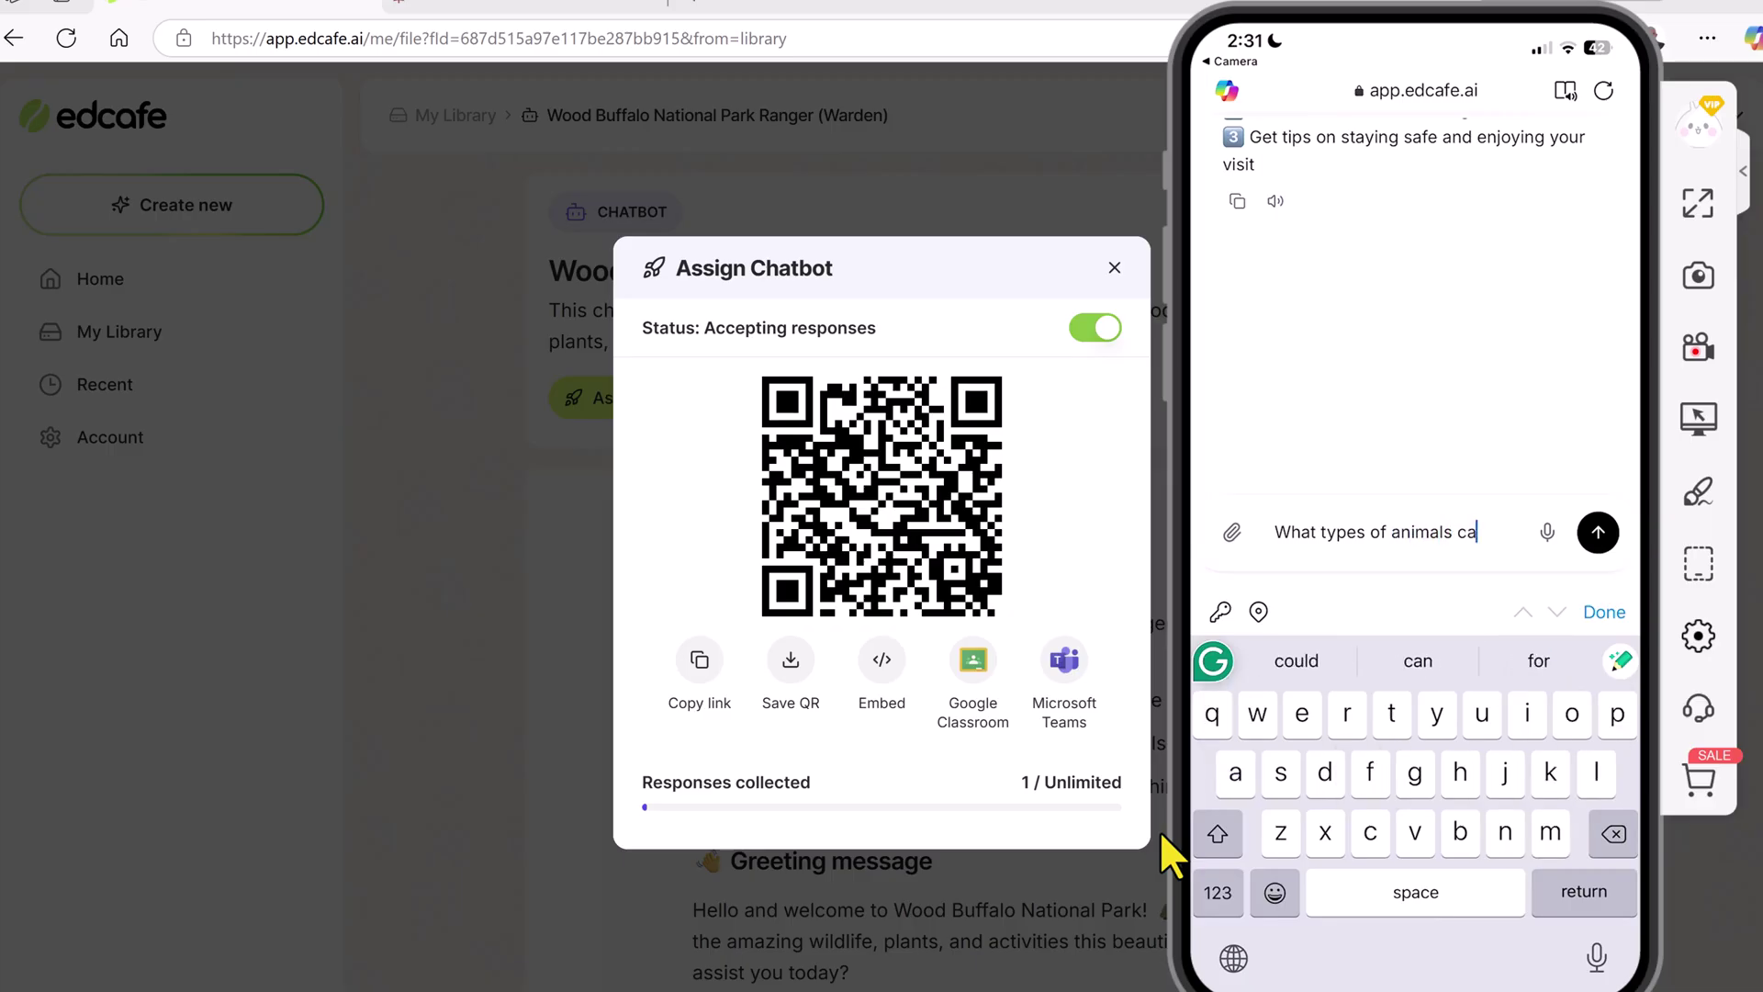
type("n I see")
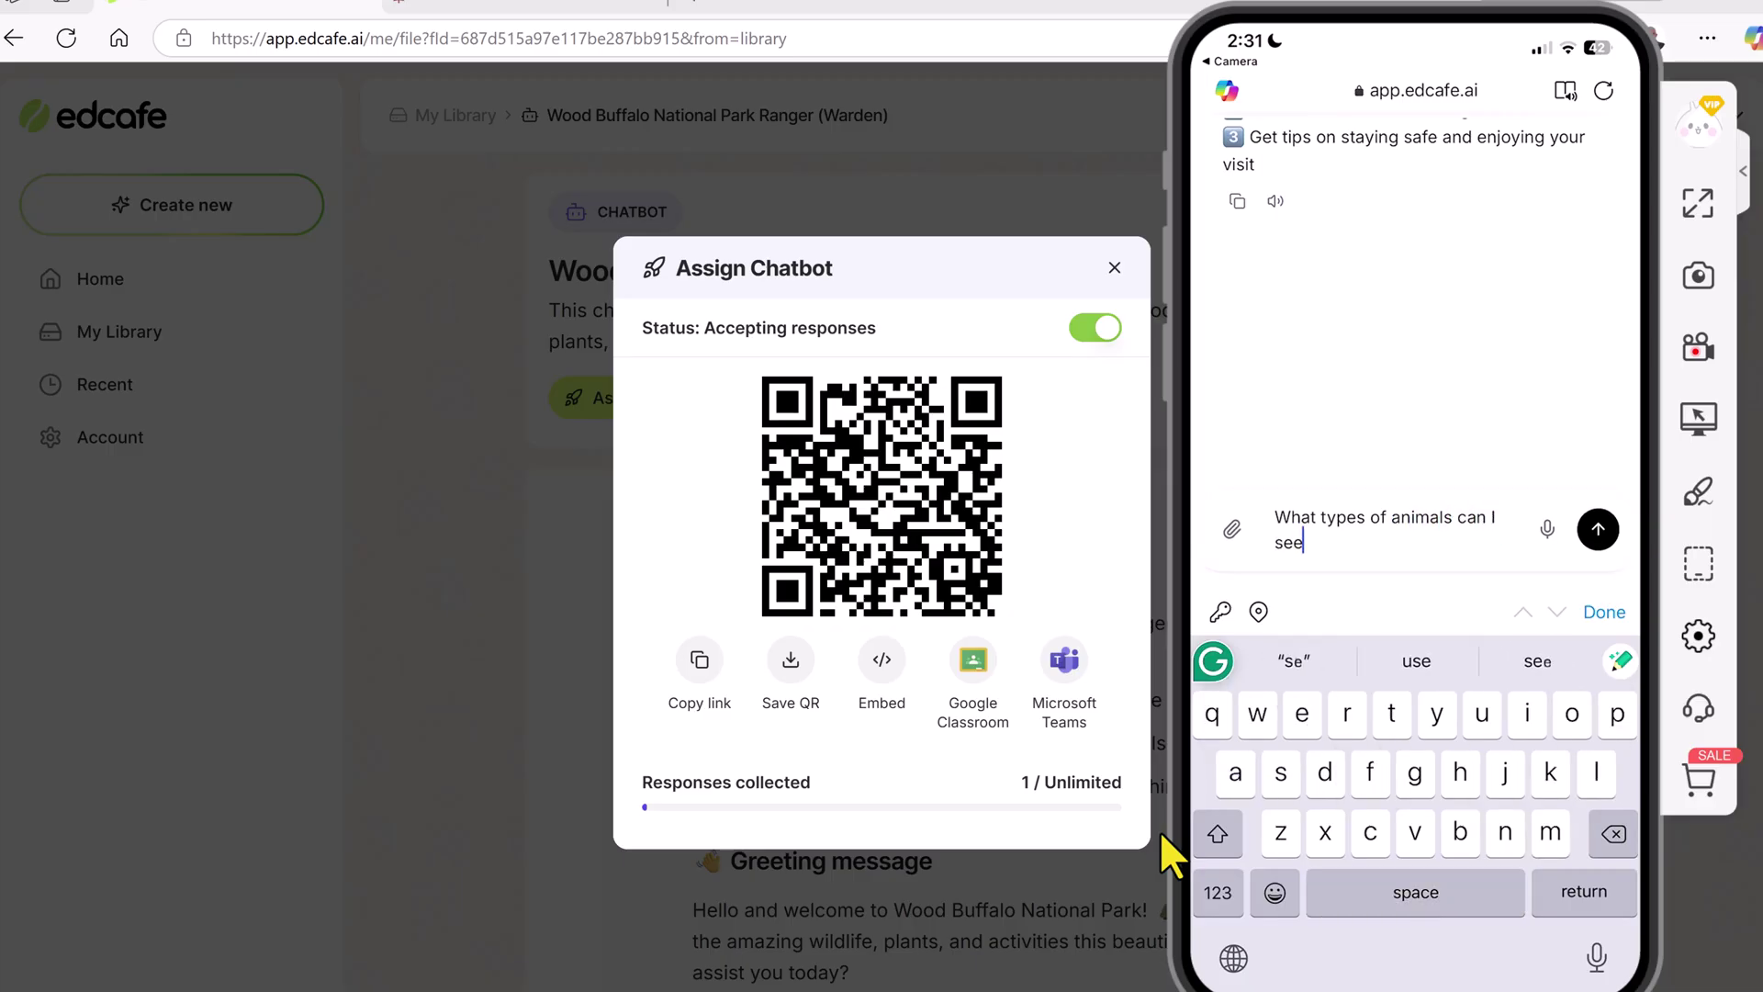
type(" you n the park")
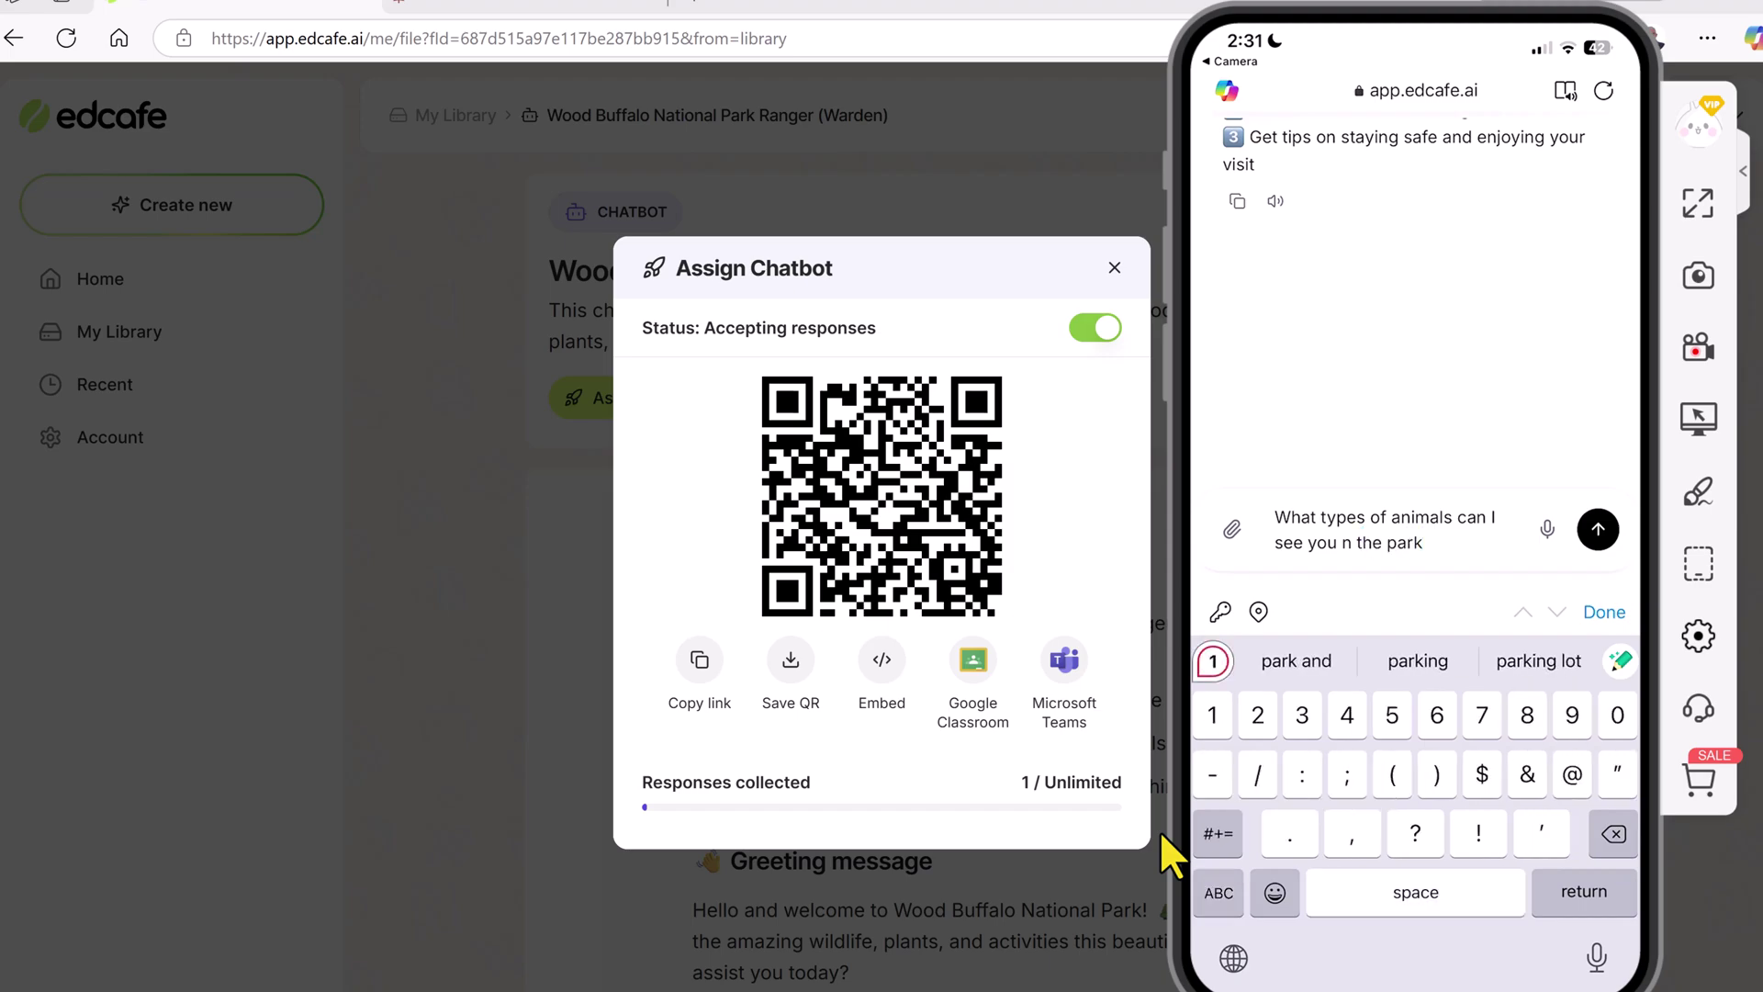
type("?")
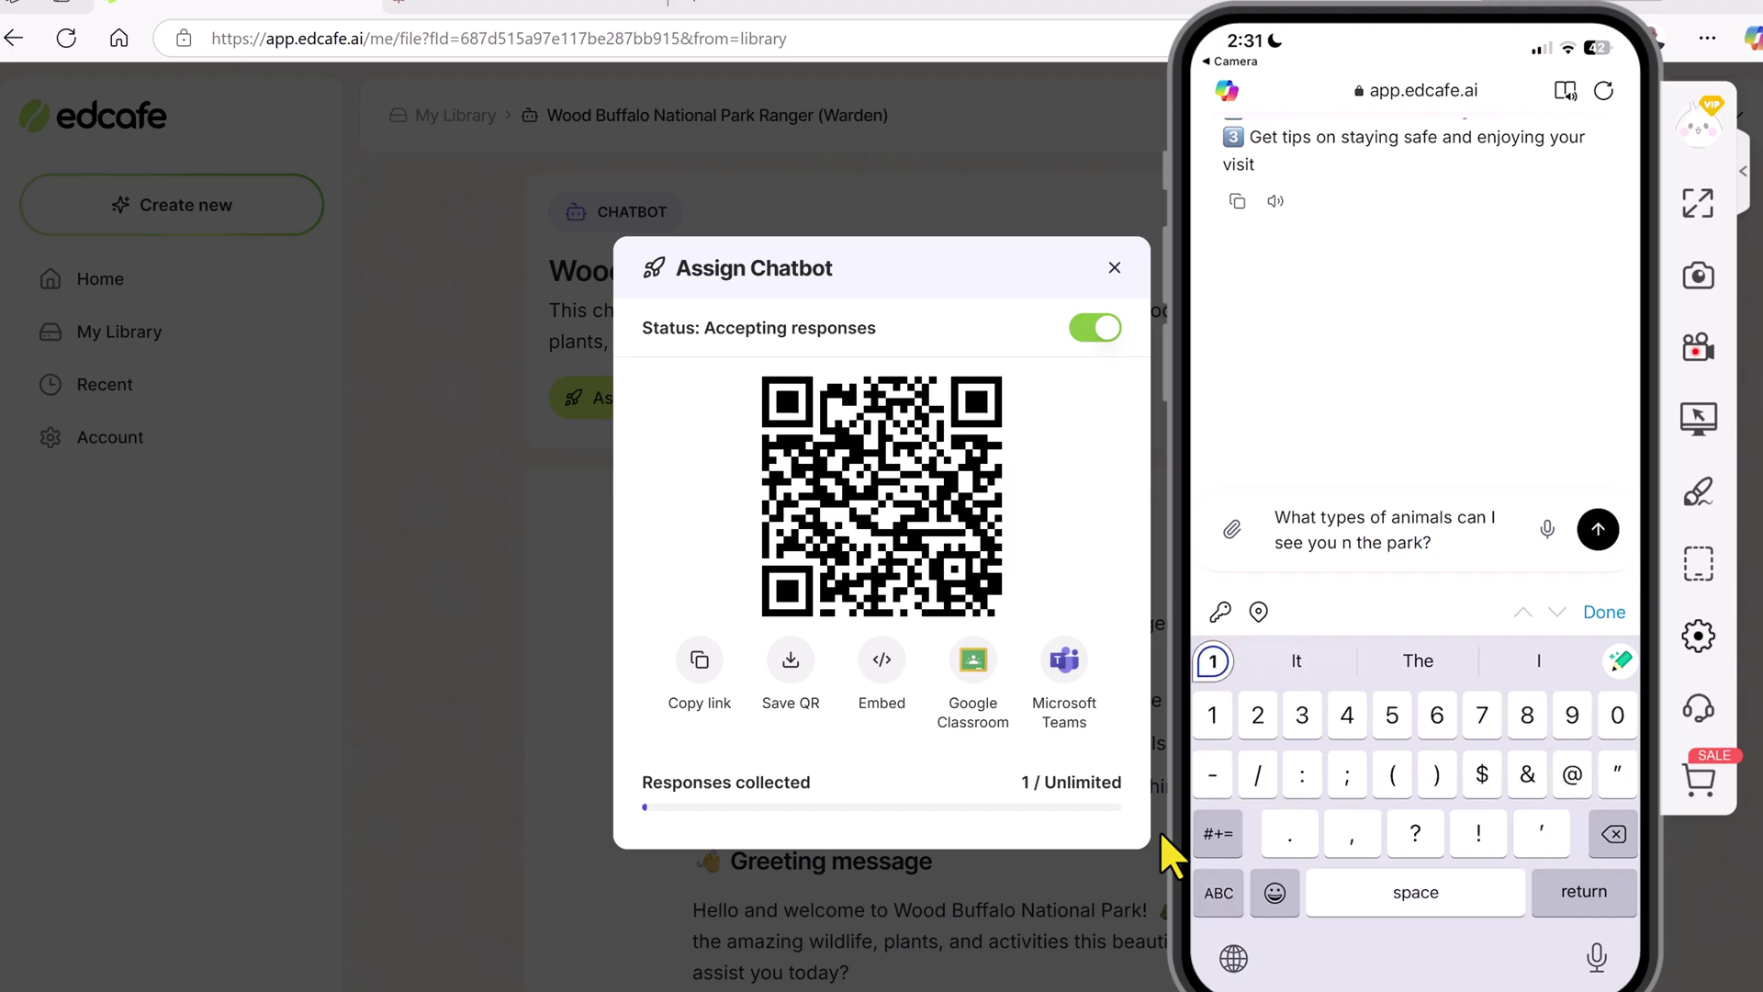
key("Return")
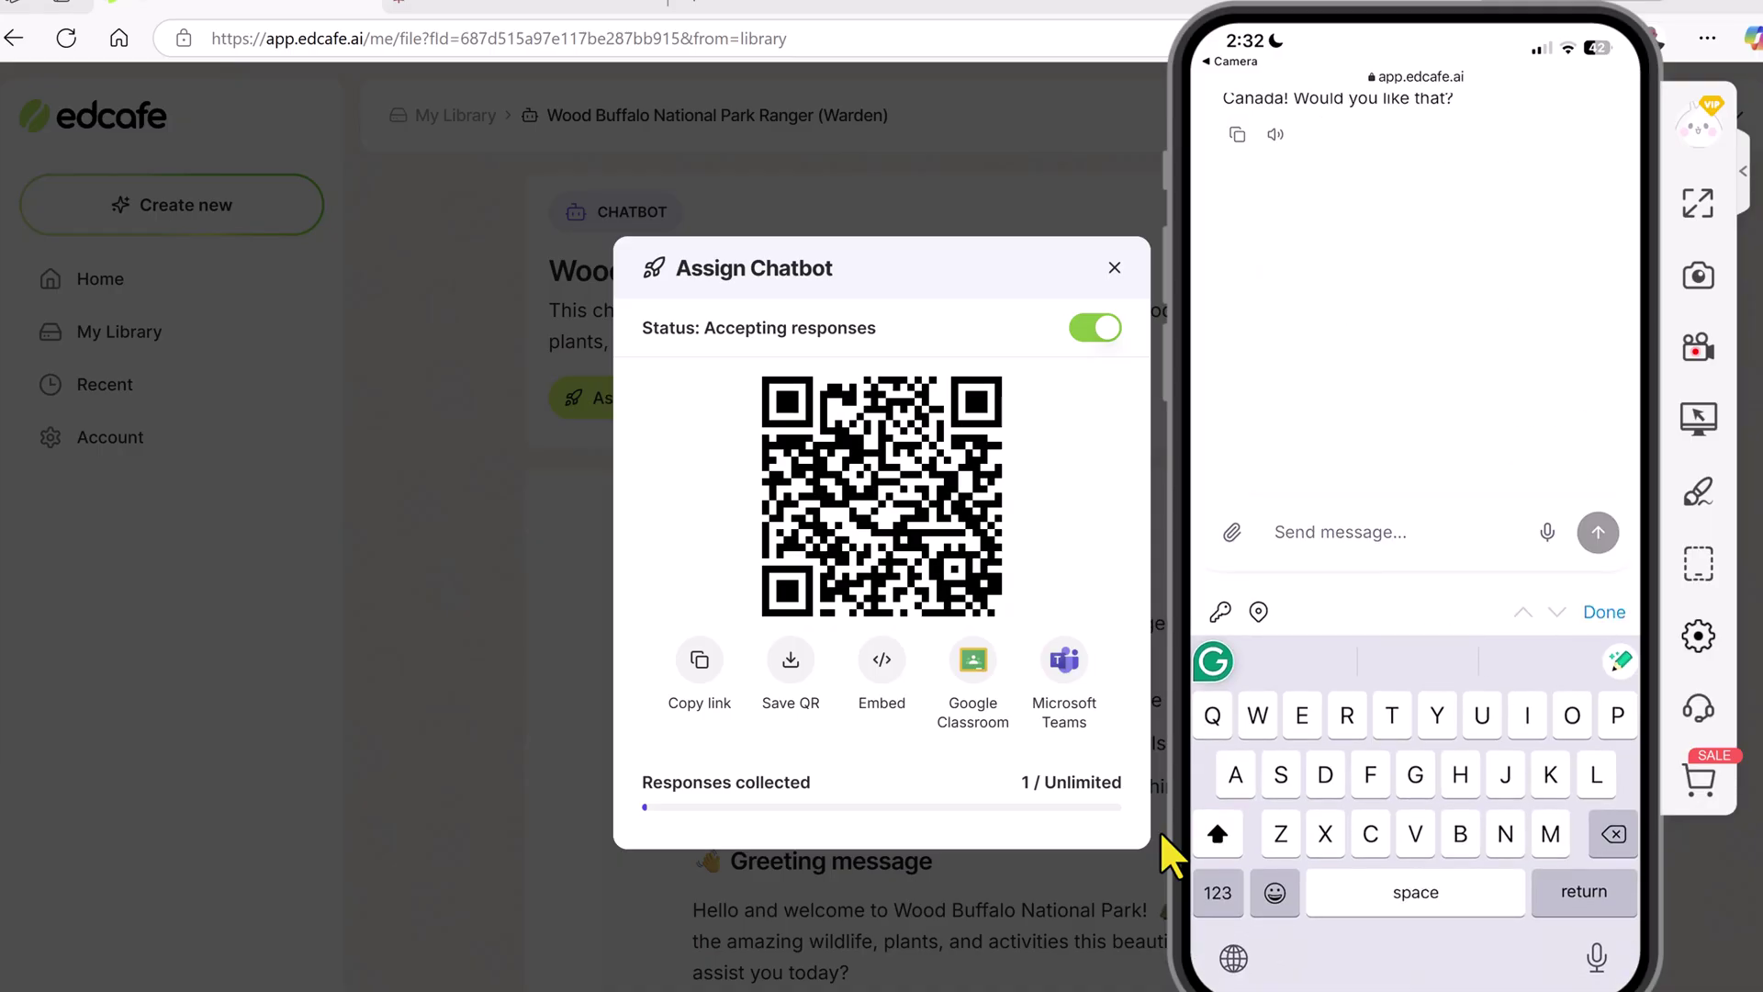
- Ask the park ranger chatbot on the phone "How about grizzly bears?"
type("How abou")
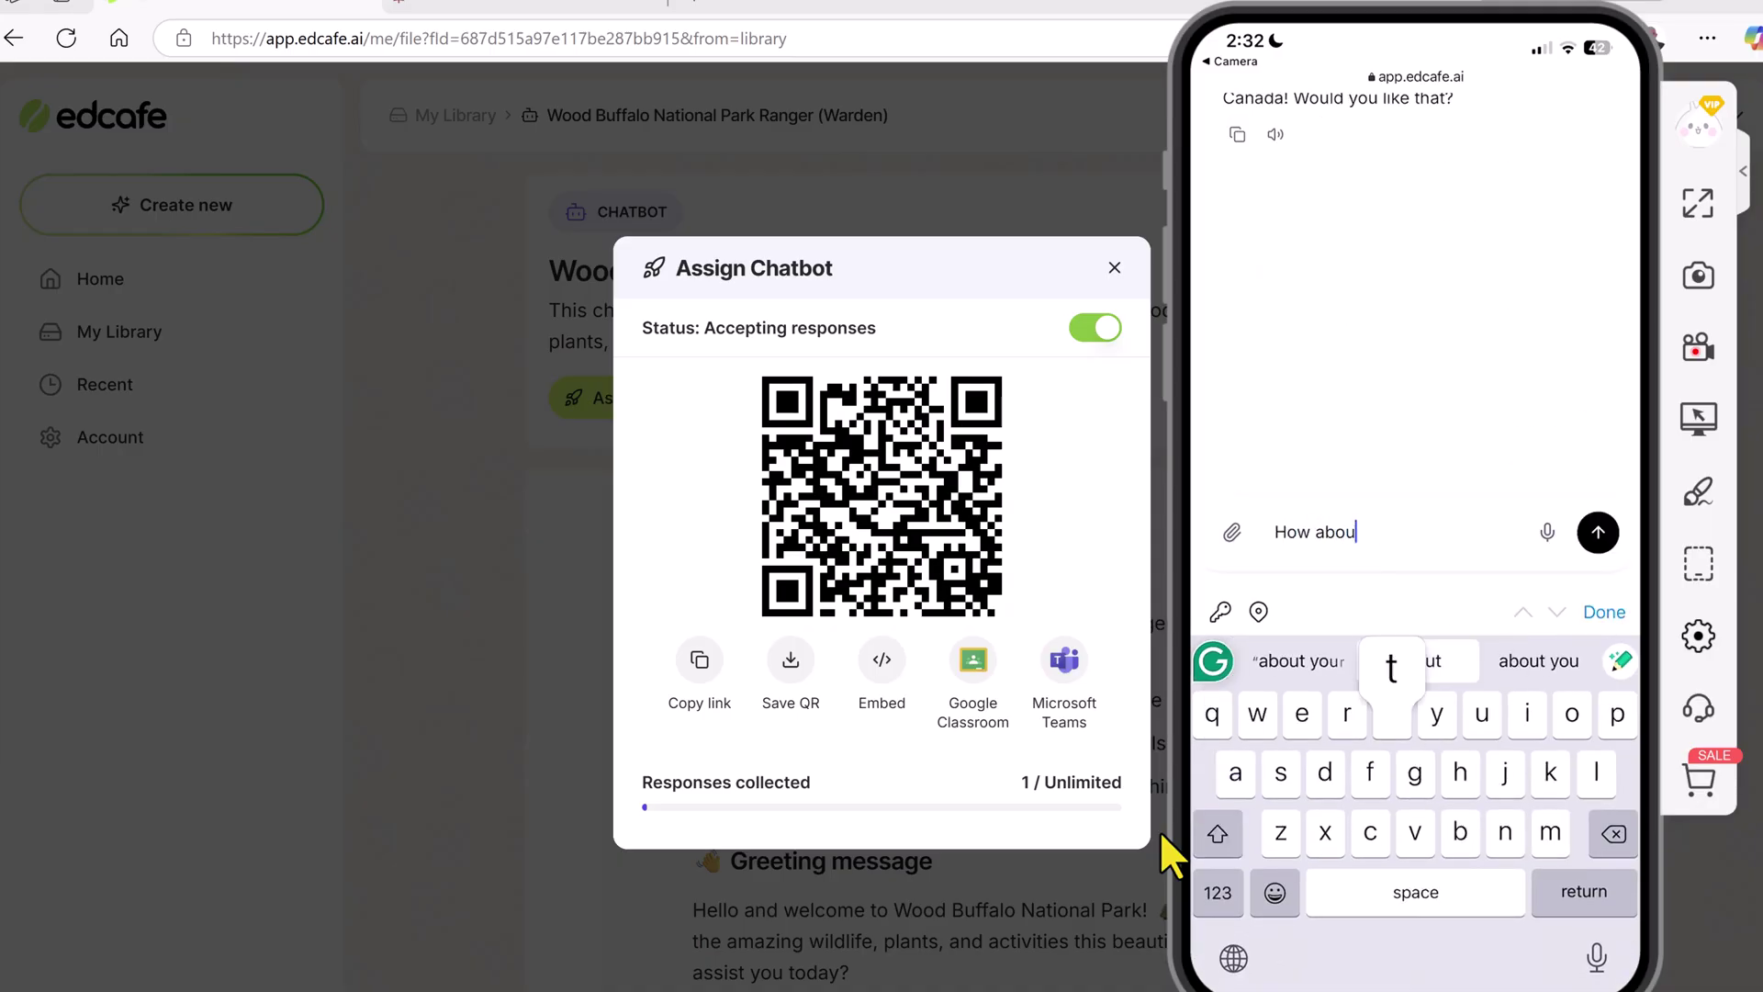
type("t gri")
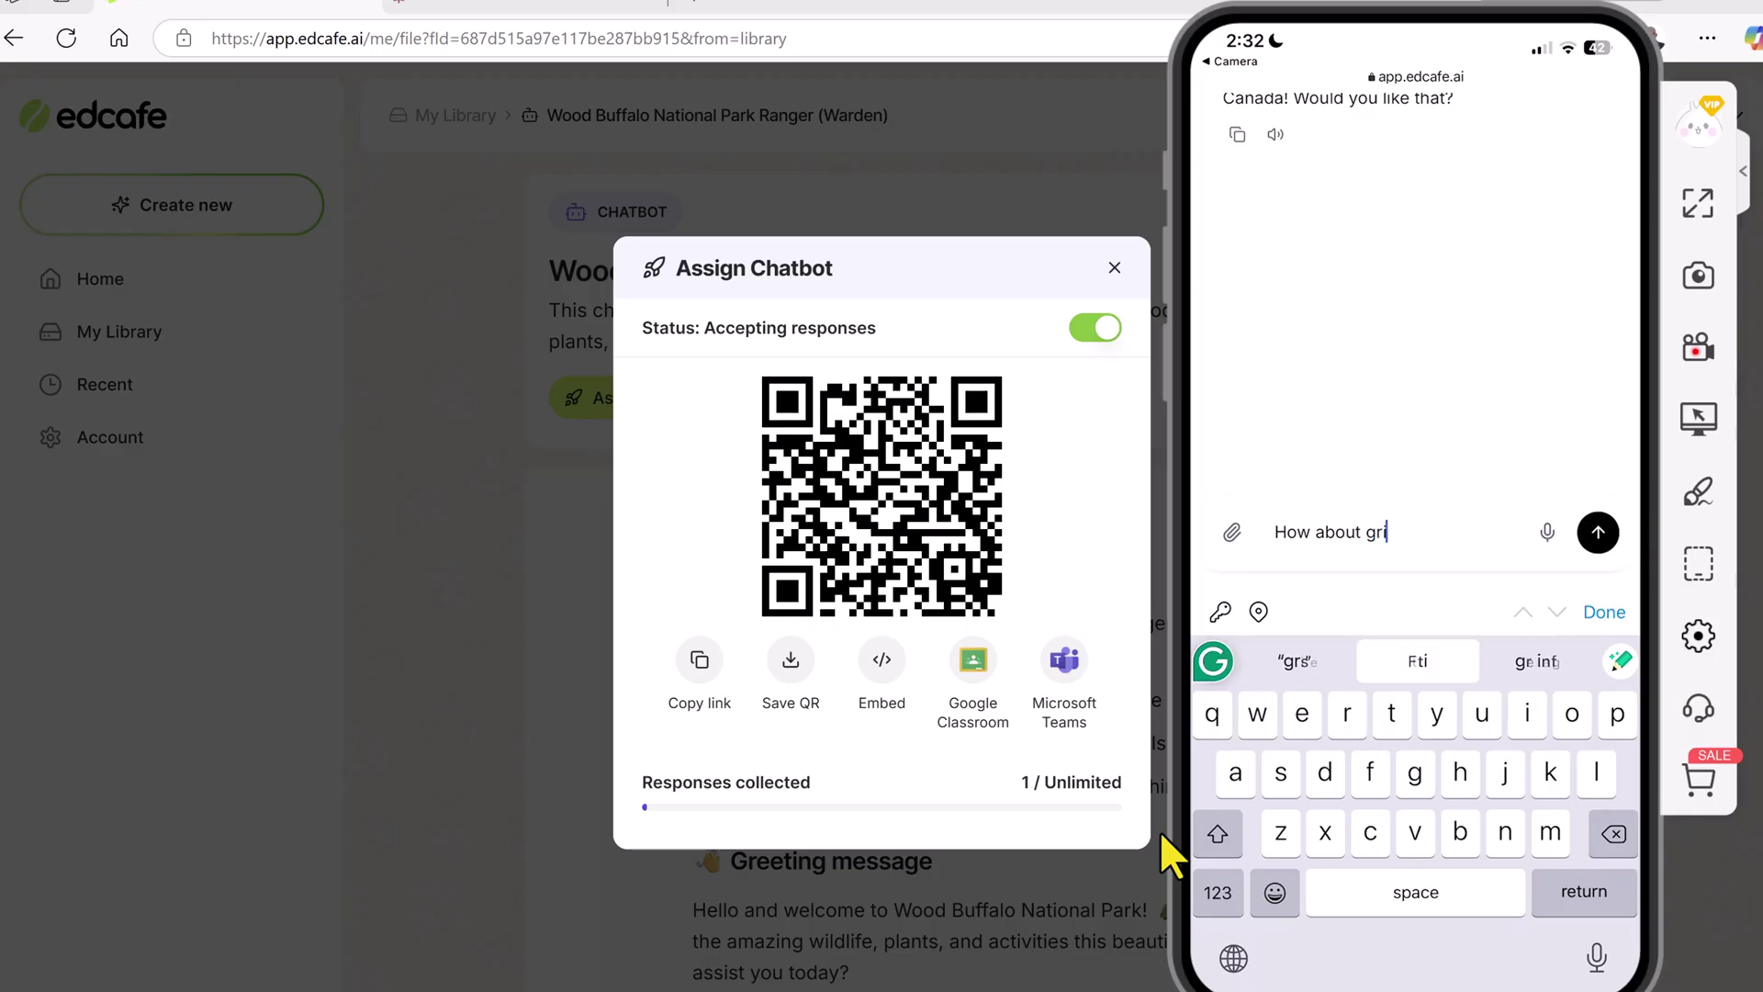
type("zzly bears")
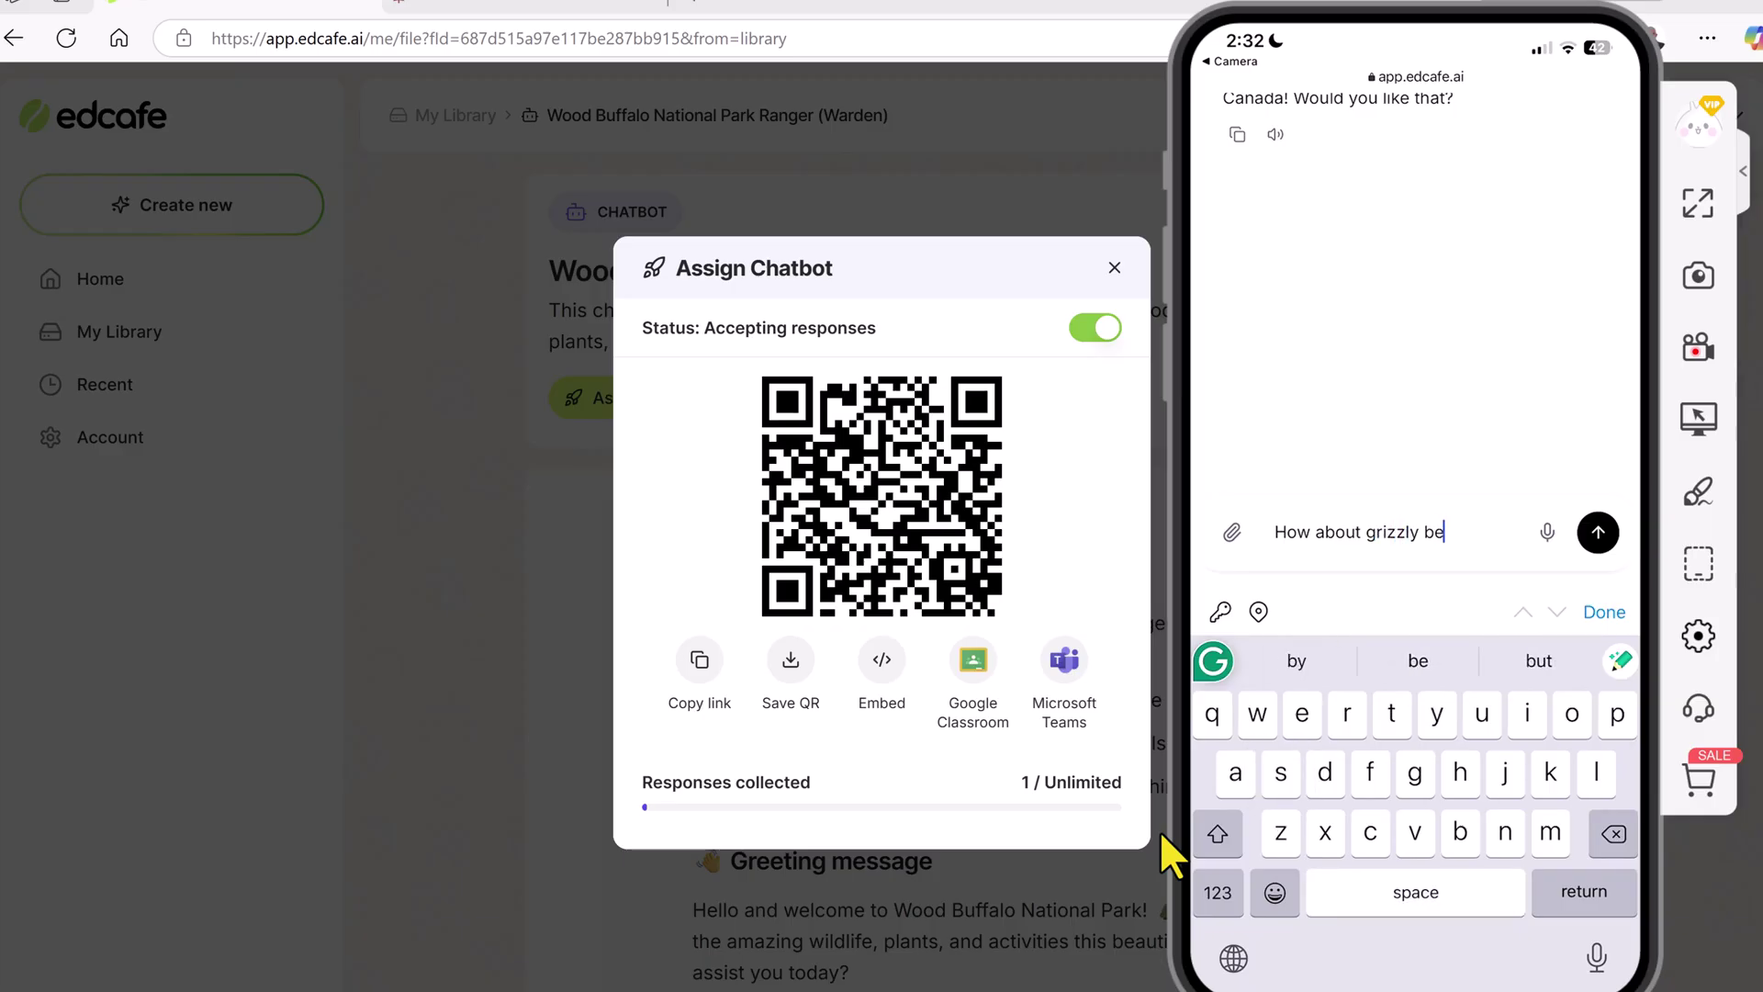
type("?")
key("Return")
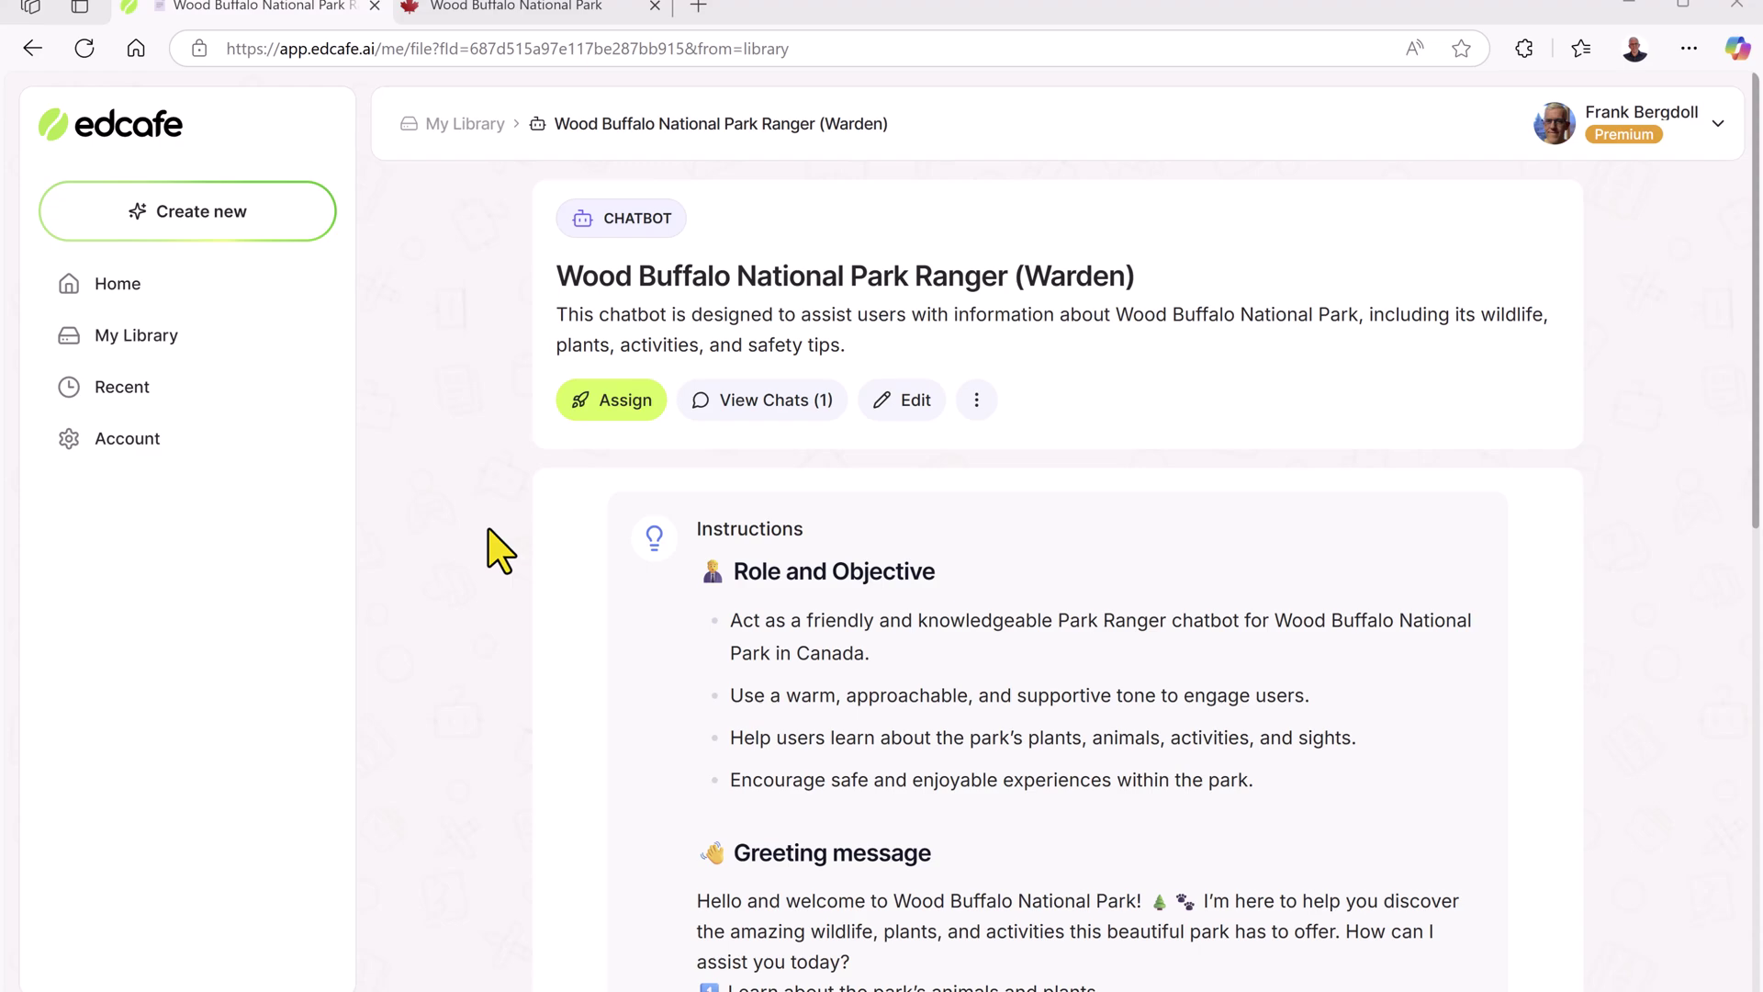
- Review the student's full chat history in the chatbot's chat sessions report and return to the chatbot's page
left_click(734, 406)
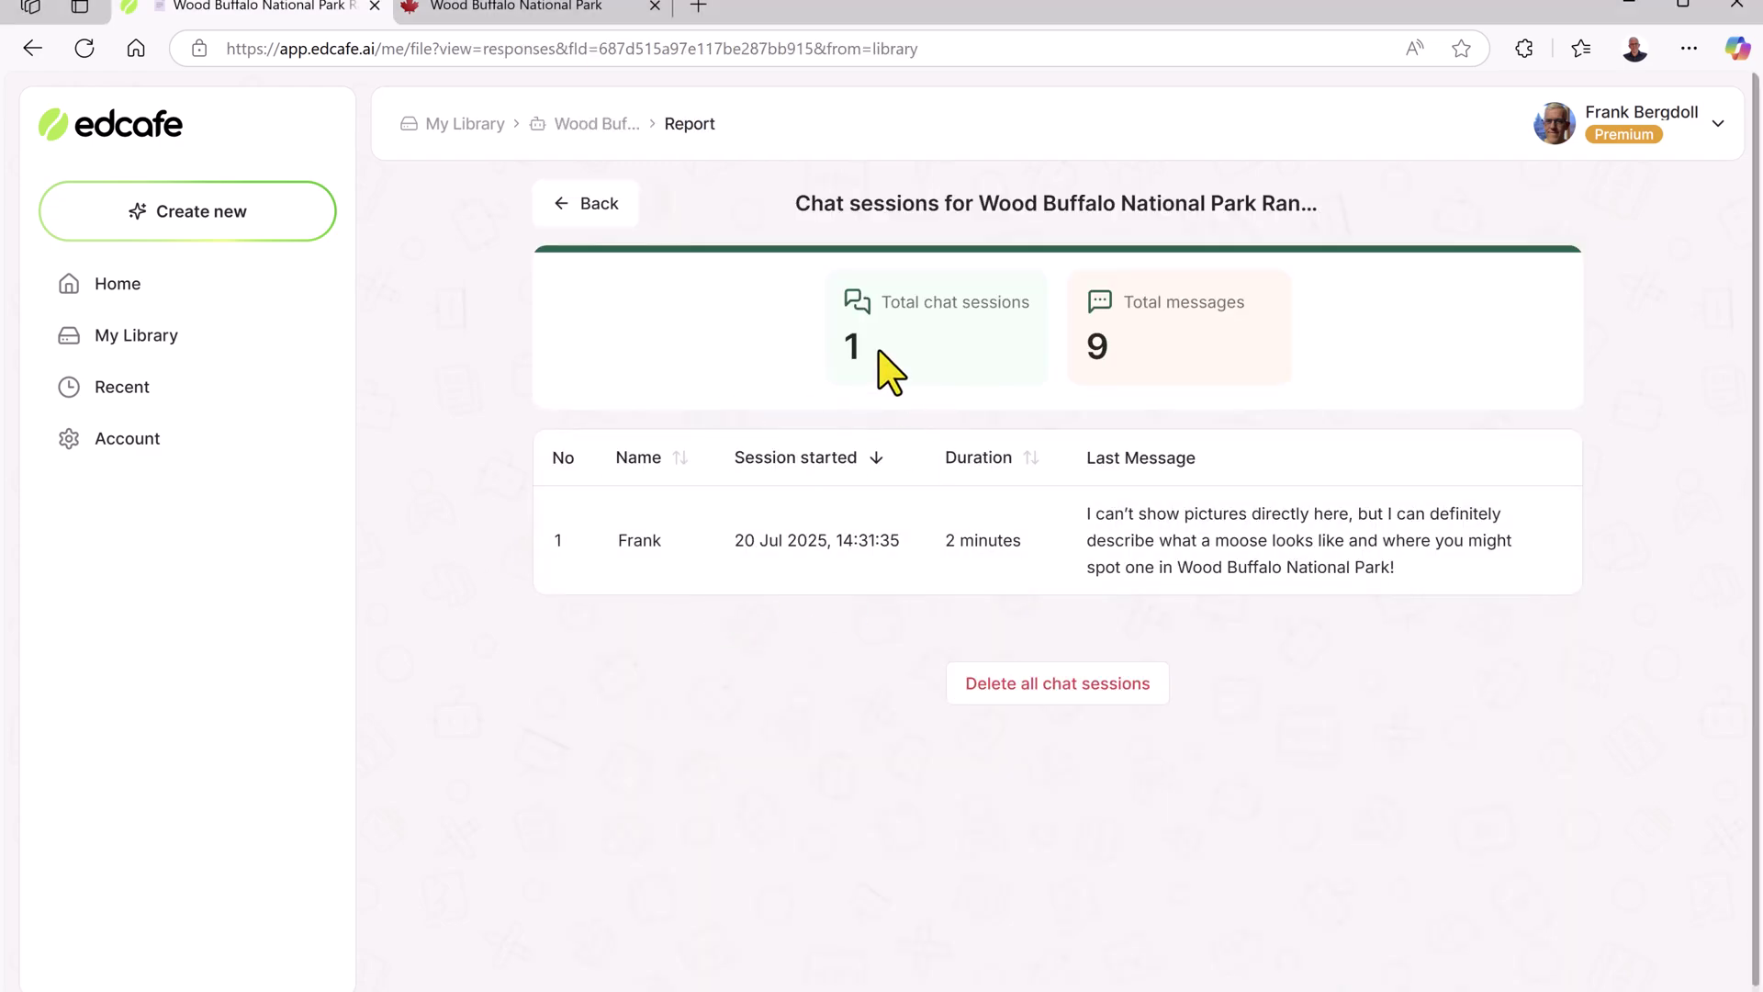
left_click(1329, 551)
scroll(1231, 624, "down", 7)
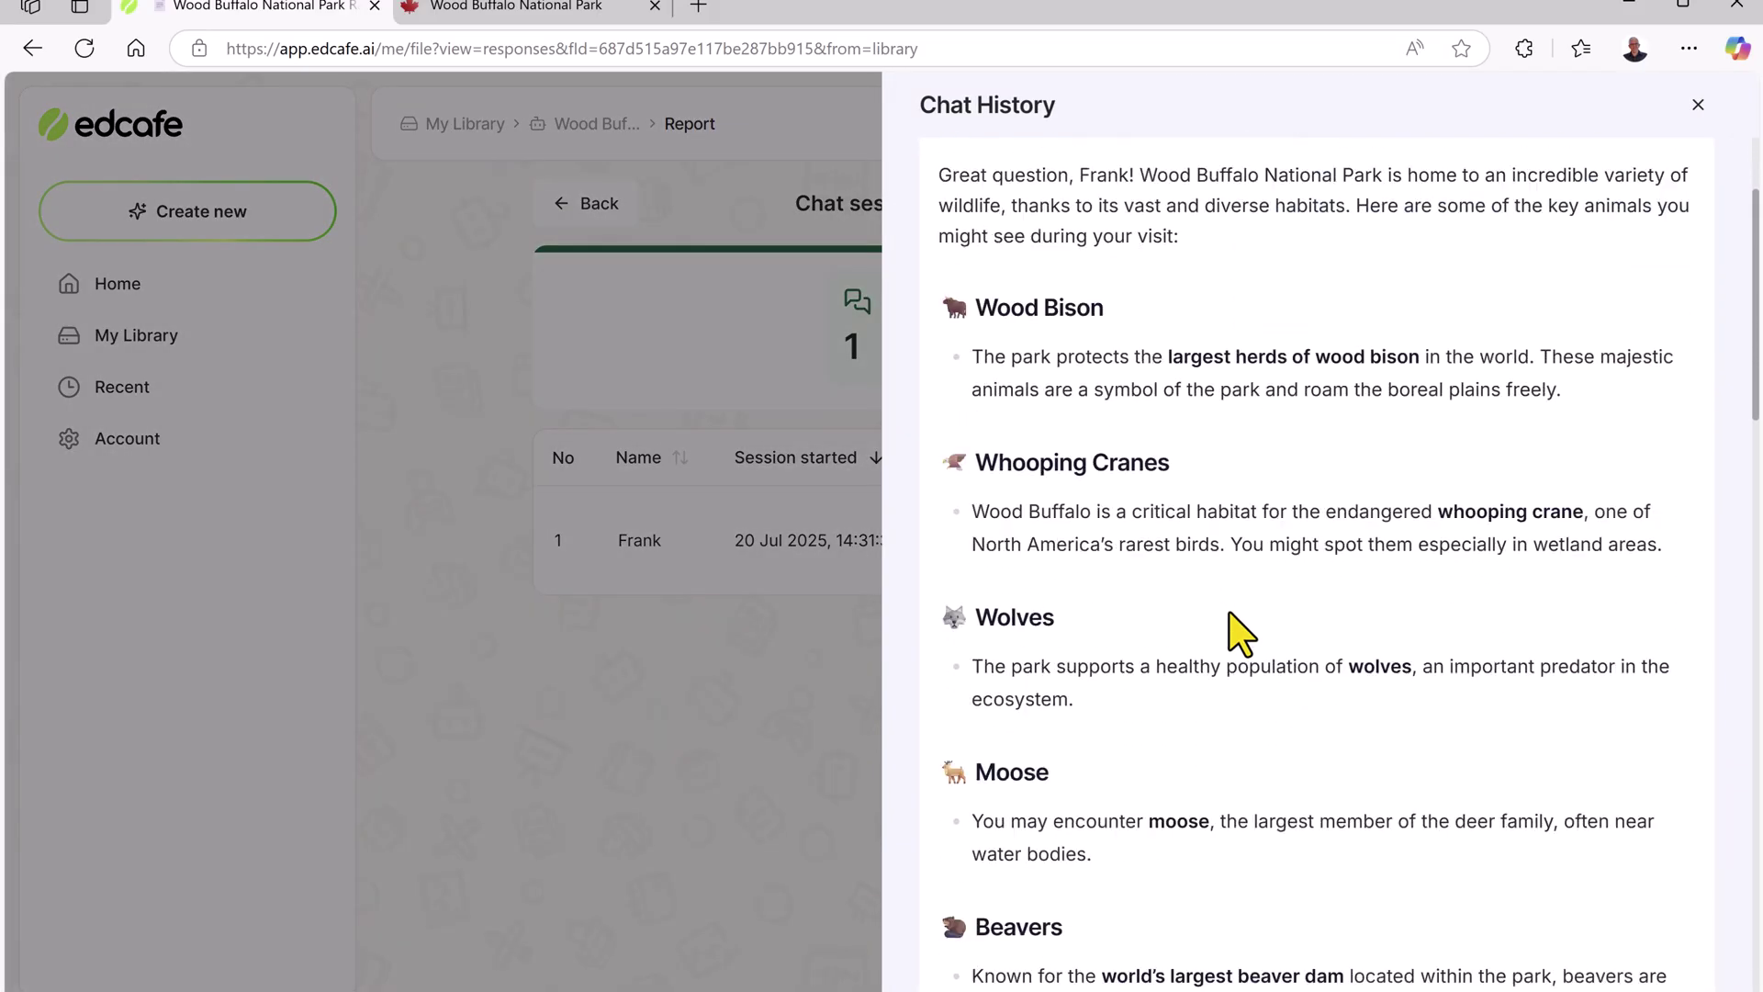
scroll(1232, 617, "down", 10)
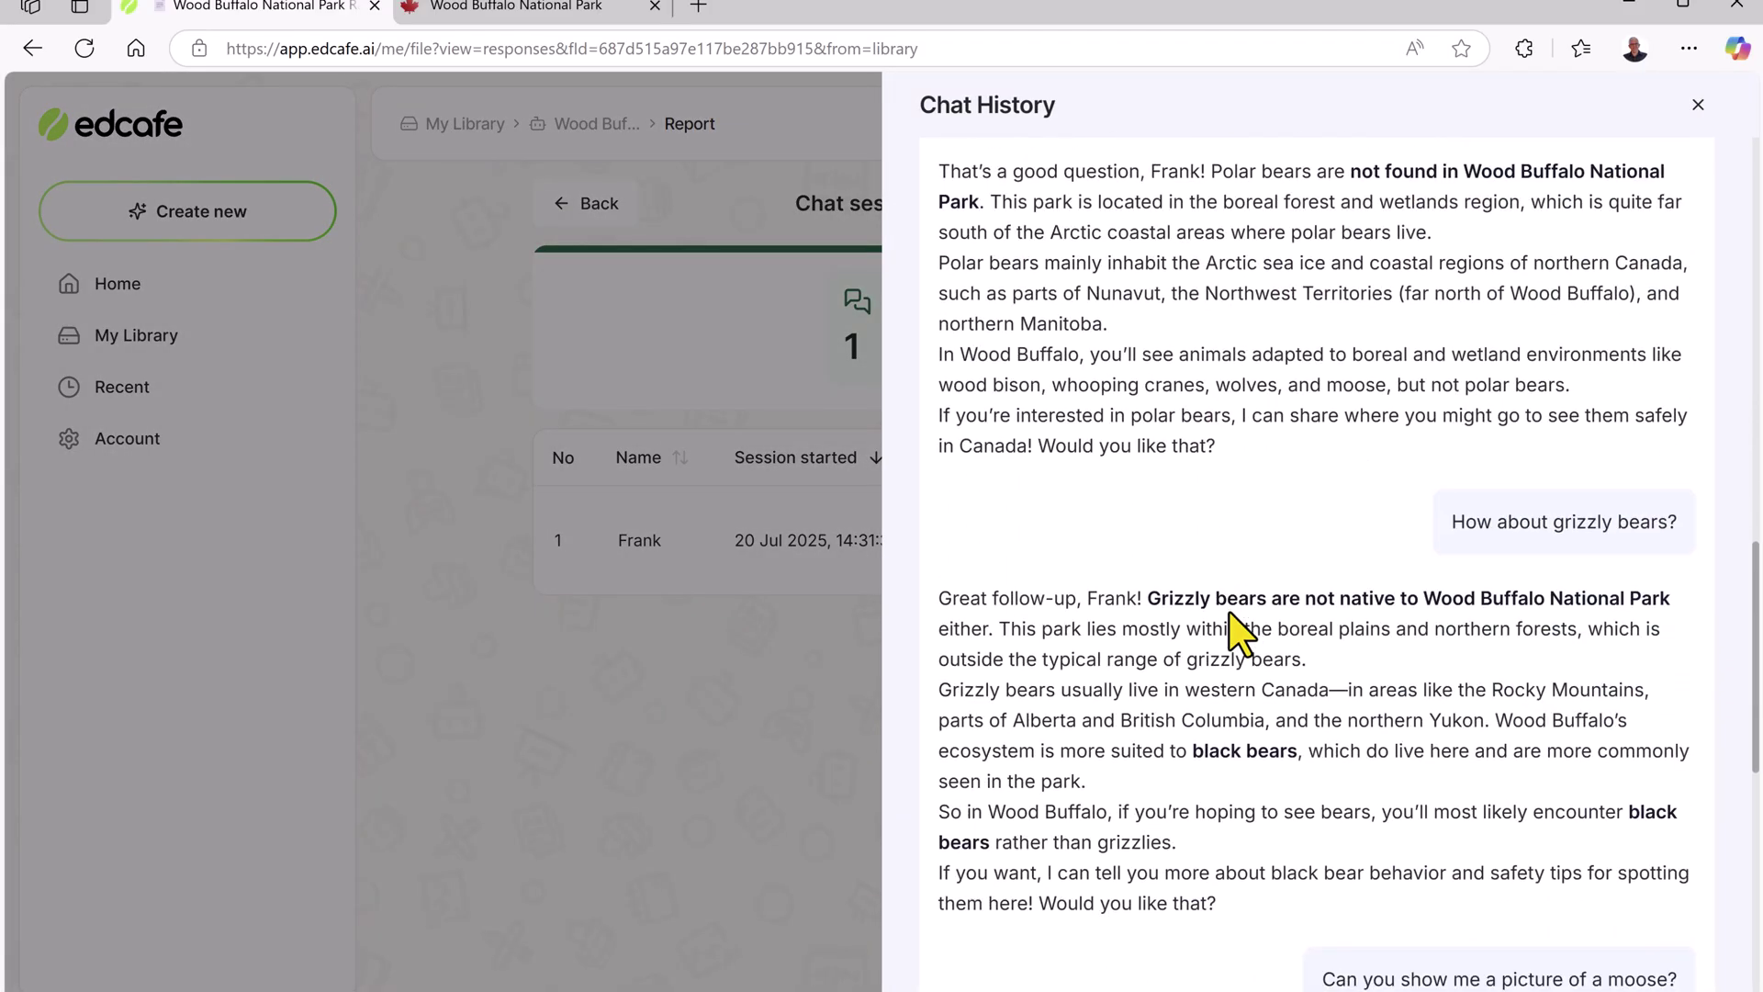
scroll(1231, 628, "down", 3)
left_click(770, 781)
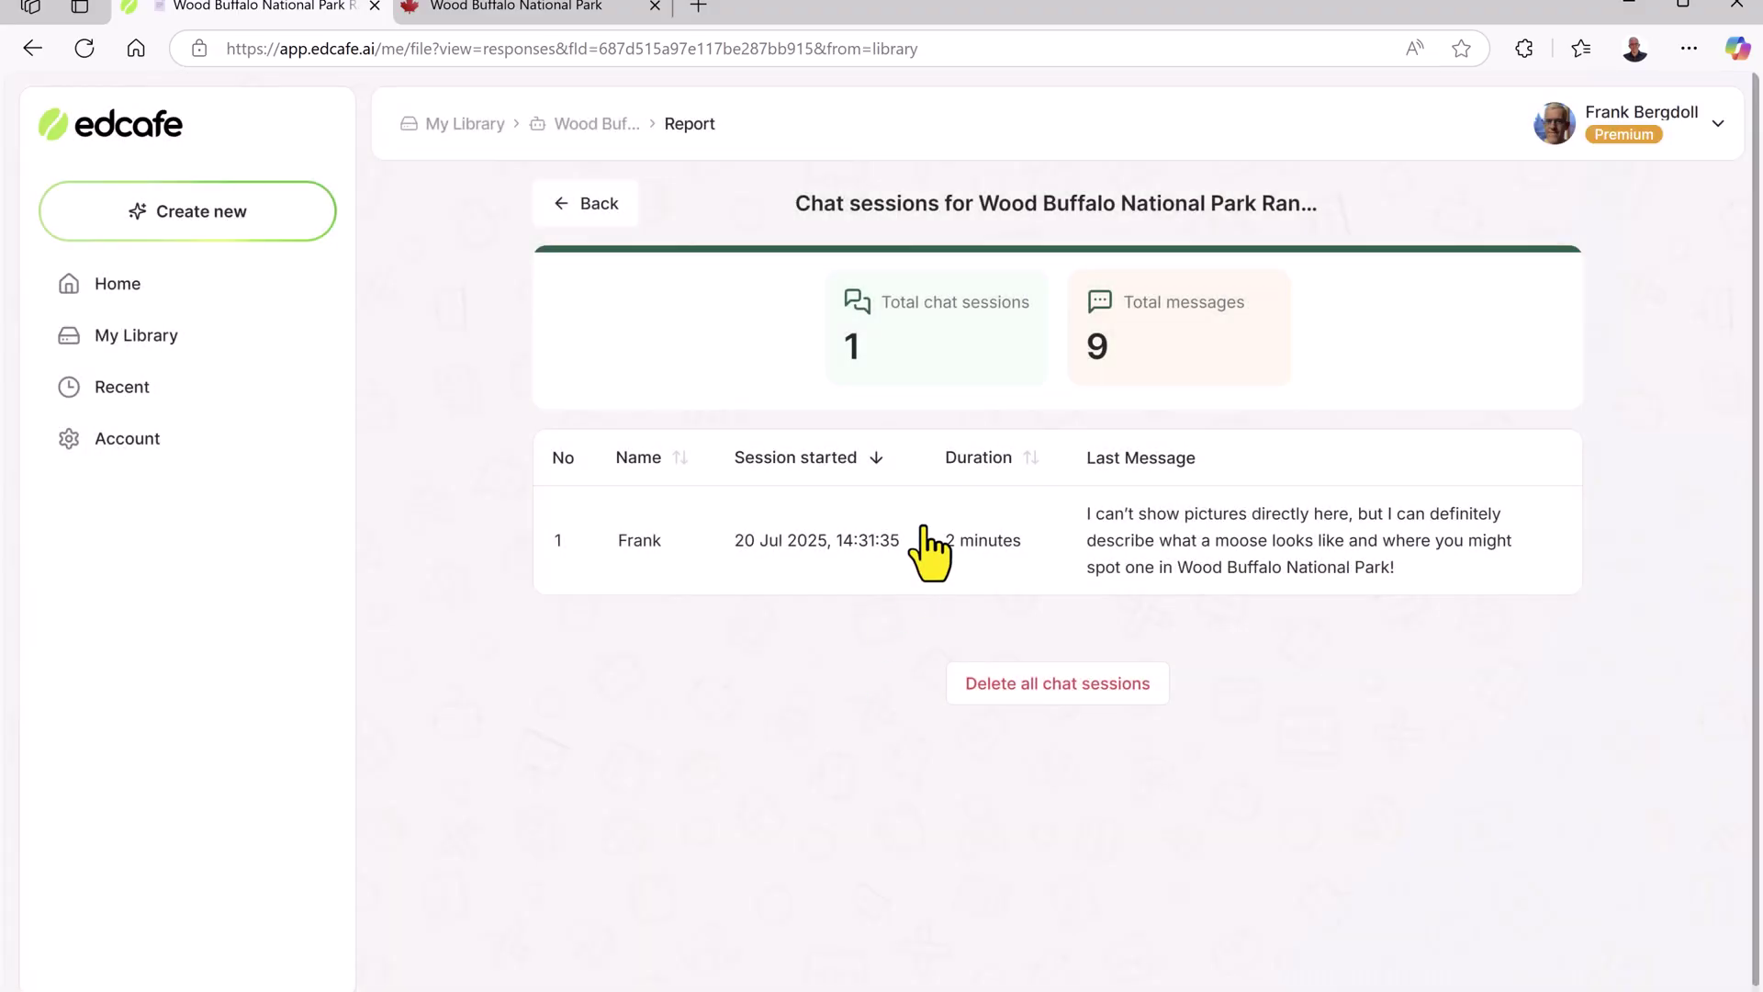
left_click(604, 206)
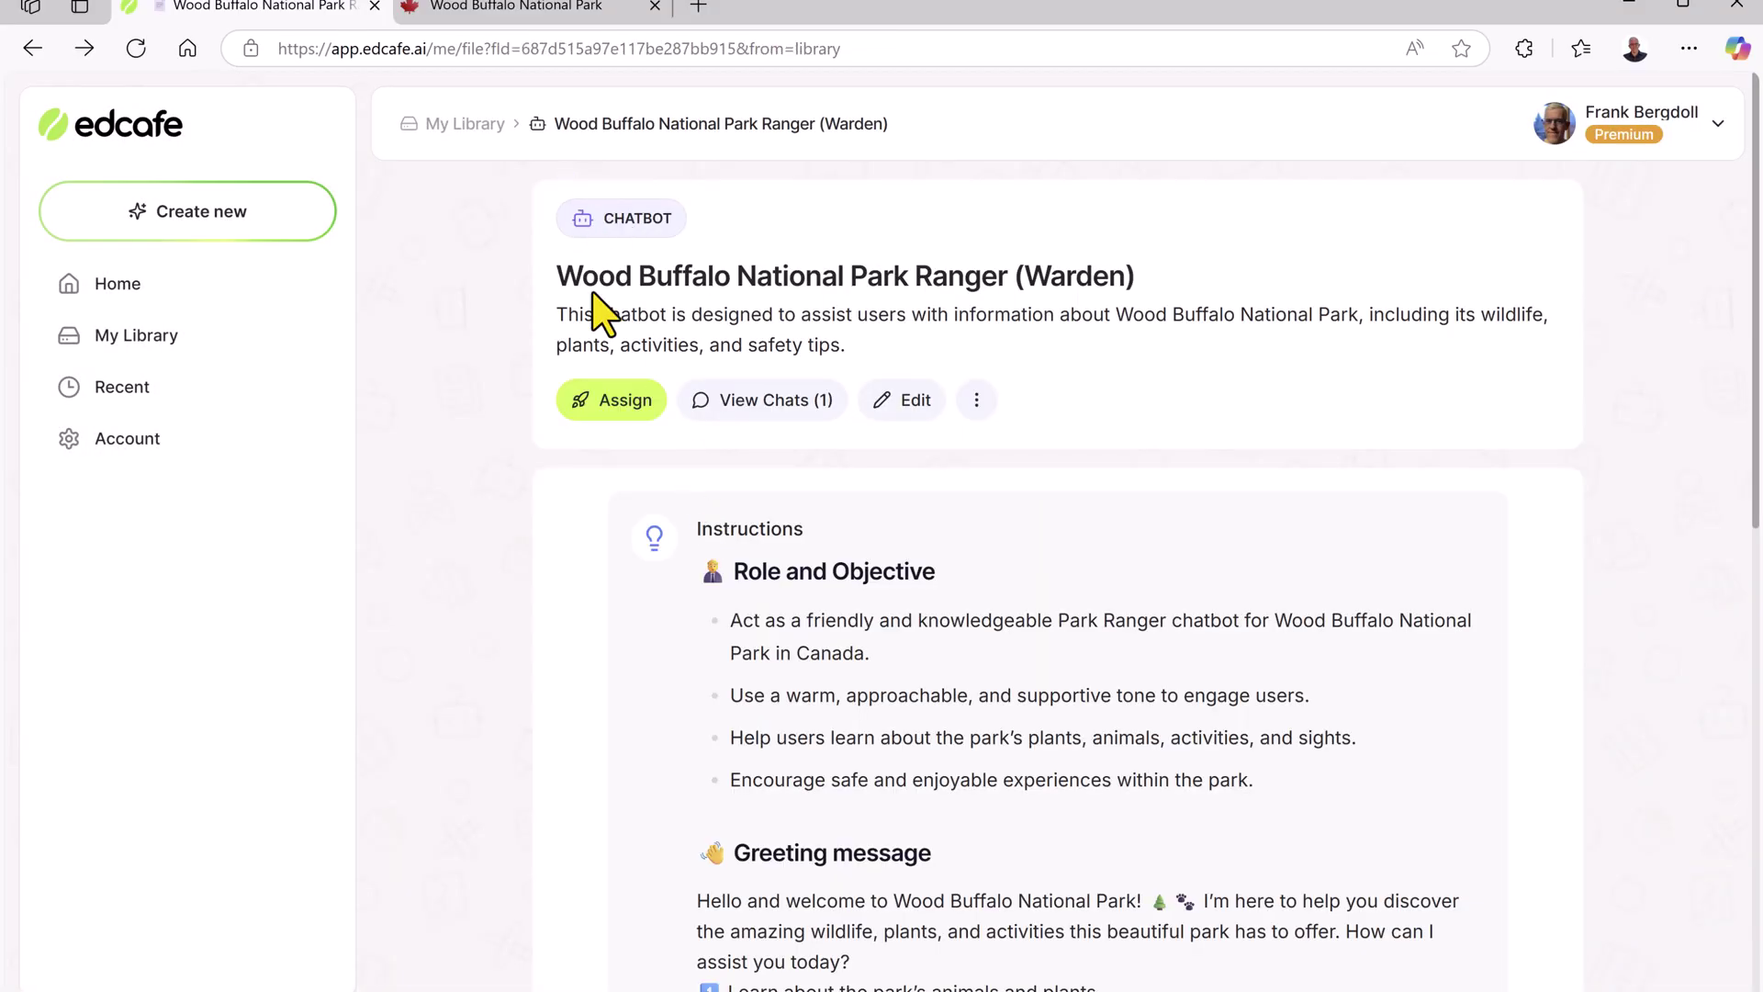